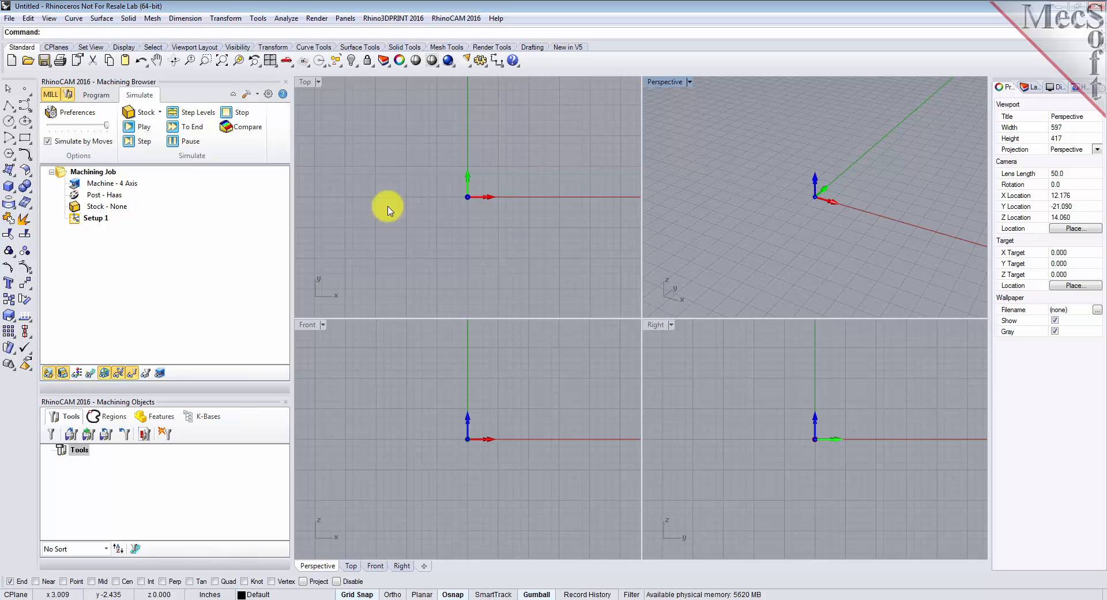
- Open the file 4AxisIntroductionTutorial.3dm from the QuickStart folder and look over the bottle model
{"action": "left_click", "coordinate": [10, 20]}
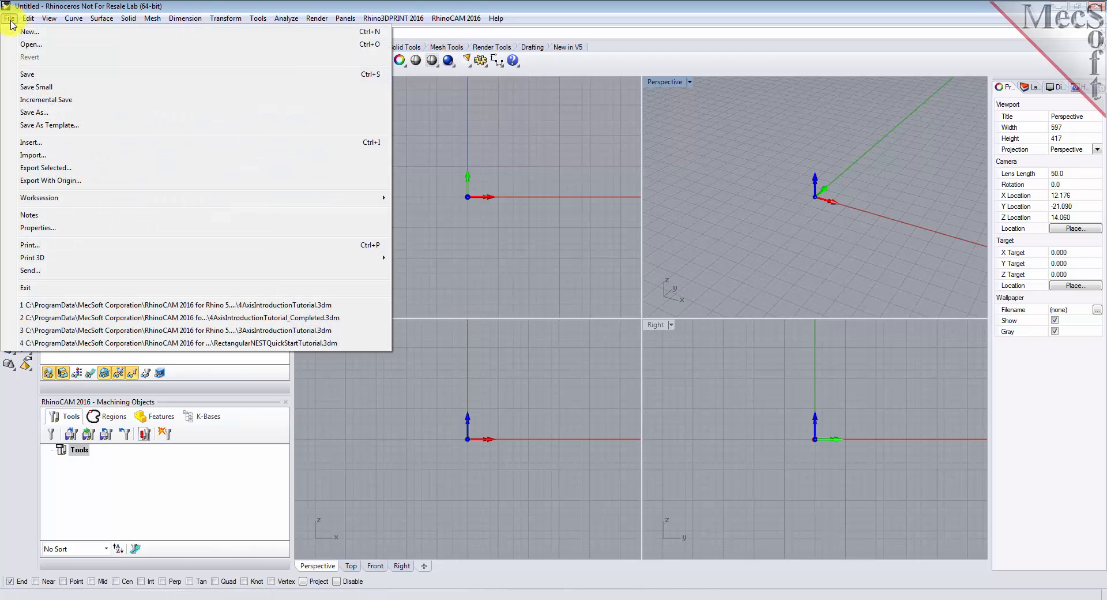
{"action": "left_click", "coordinate": [27, 45]}
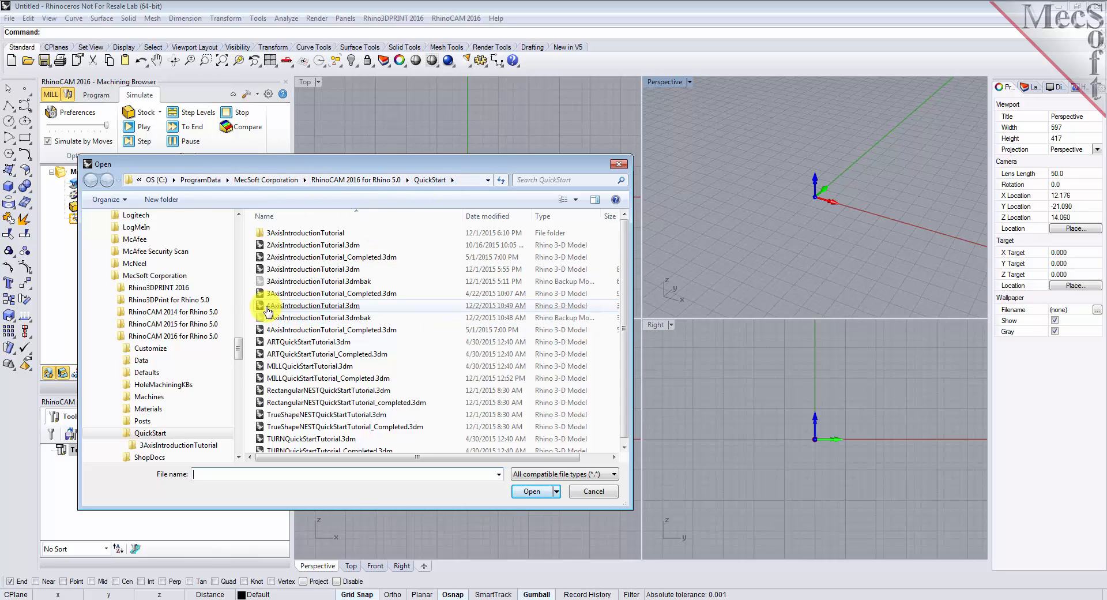
{"action": "double_click", "coordinate": [334, 305]}
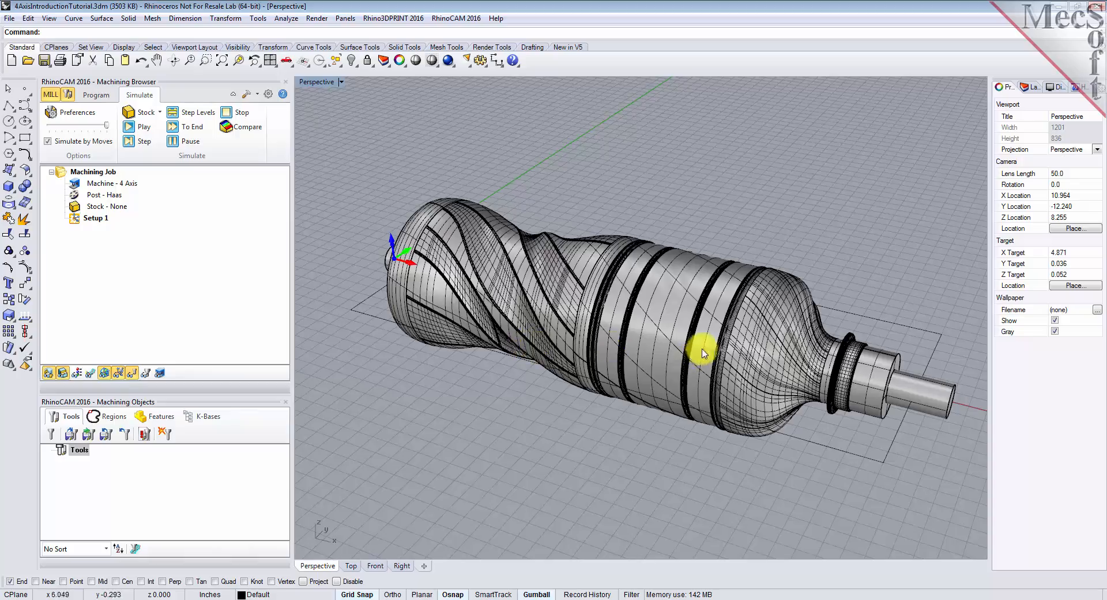
{"action": "mouse_move", "coordinate": [703, 349]}
{"action": "right_mouse_down"}
{"action": "mouse_move", "coordinate": [638, 348]}
{"action": "mouse_move", "coordinate": [462, 287]}
{"action": "mouse_move", "coordinate": [449, 230]}
{"action": "mouse_move", "coordinate": [460, 215]}
{"action": "mouse_move", "coordinate": [481, 290]}
{"action": "mouse_move", "coordinate": [548, 289]}
{"action": "mouse_move", "coordinate": [623, 365]}
{"action": "mouse_move", "coordinate": [695, 366]}
{"action": "mouse_move", "coordinate": [713, 353]}
{"action": "right_mouse_up"}
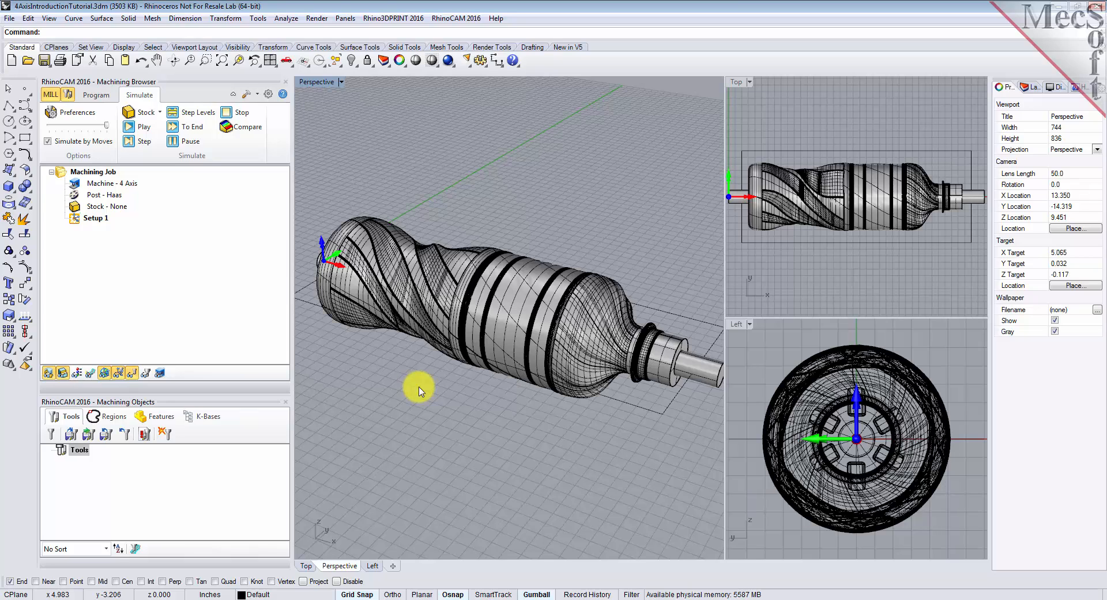
- Define the machine as 4 Axis with Table configuration and no rotary axis angle limit
{"action": "left_click", "coordinate": [96, 95]}
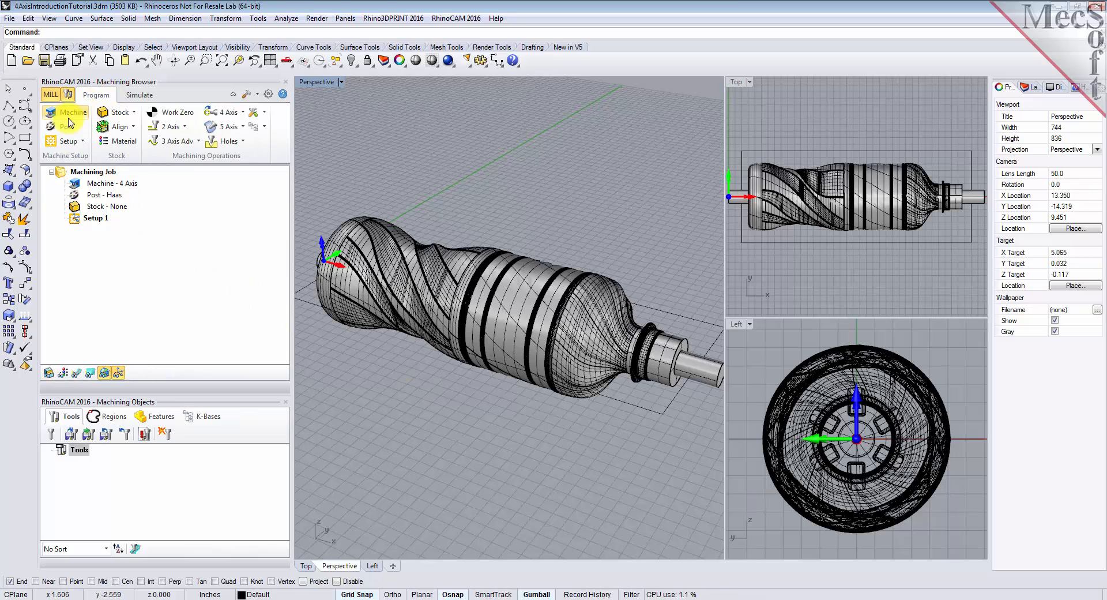
{"action": "left_click", "coordinate": [69, 114]}
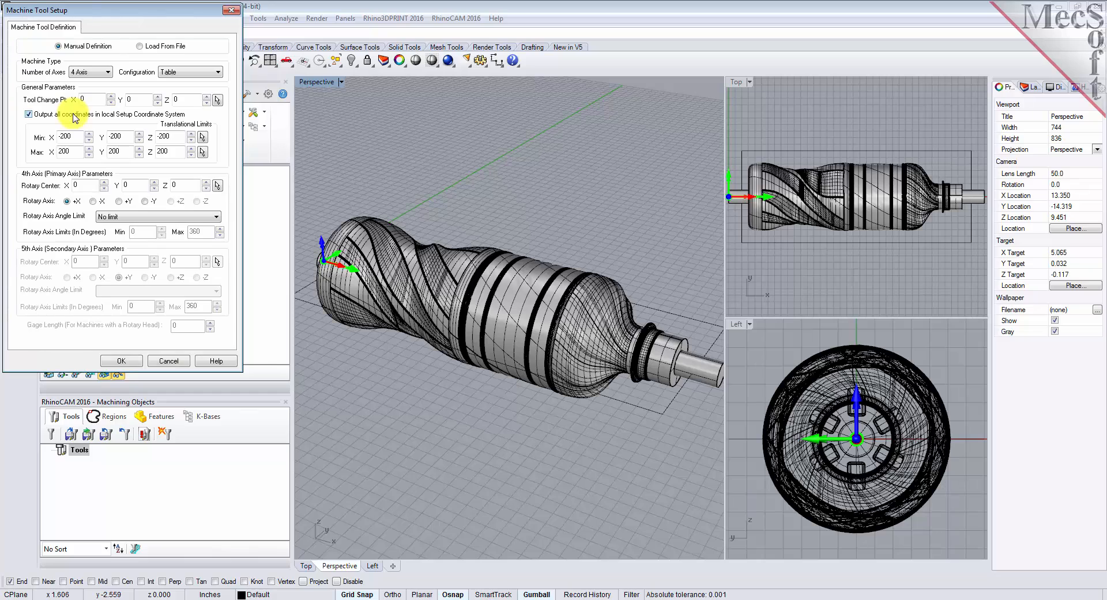
{"action": "left_click", "coordinate": [108, 74]}
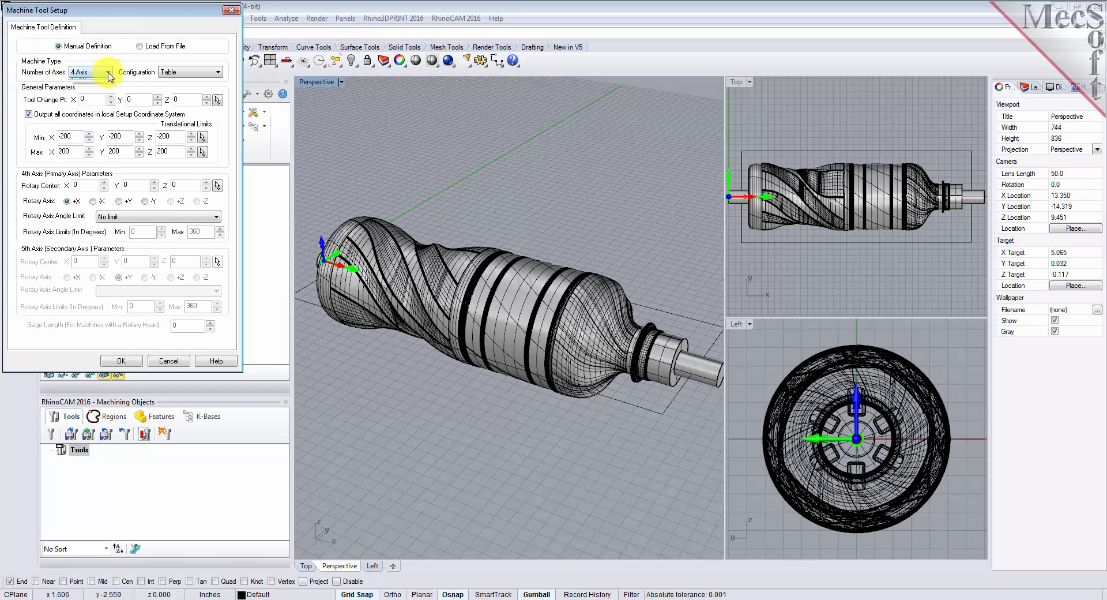
{"action": "left_click", "coordinate": [100, 93]}
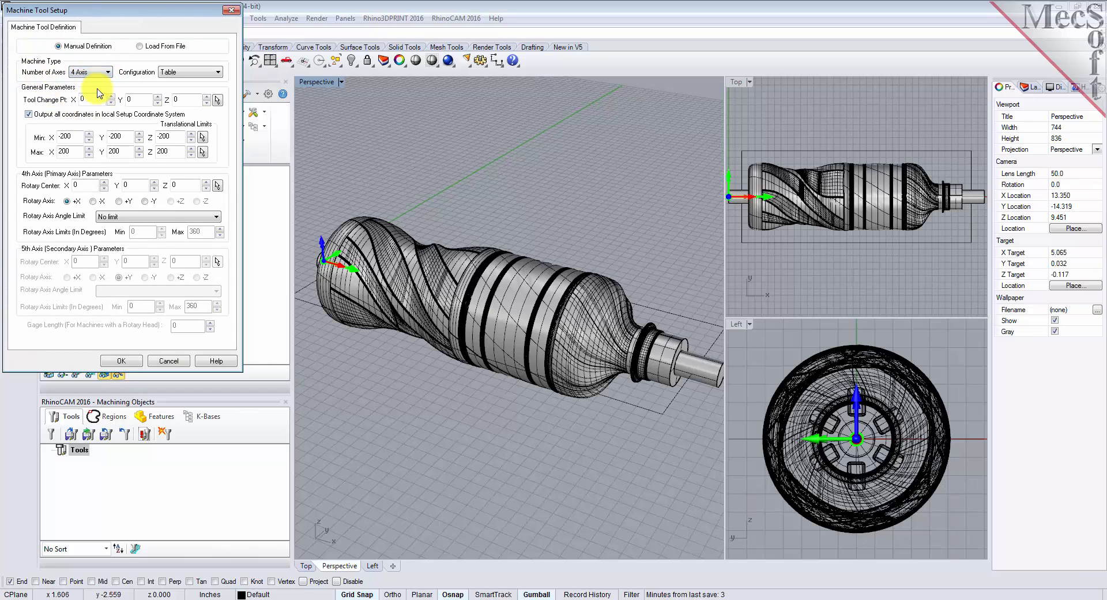
{"action": "left_click", "coordinate": [215, 72]}
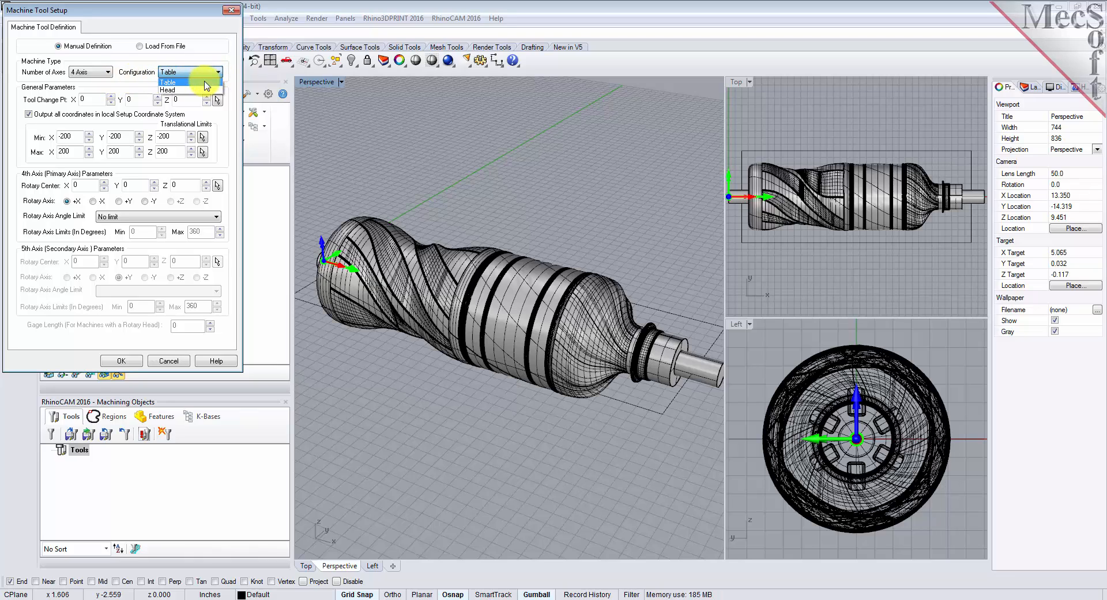
{"action": "left_click", "coordinate": [206, 82]}
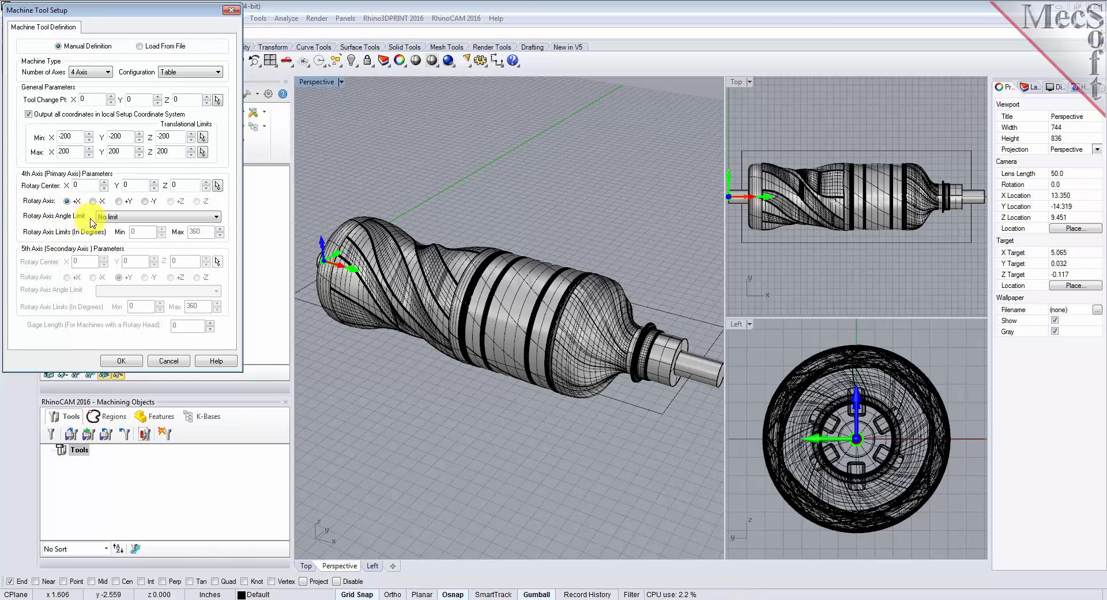
{"action": "left_click", "coordinate": [111, 218]}
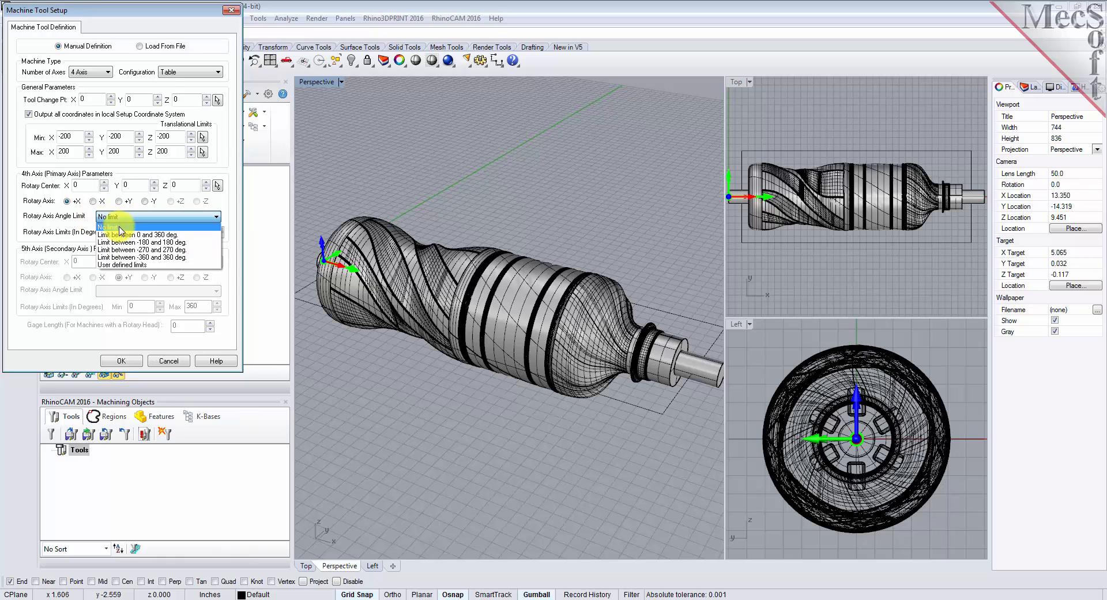
{"action": "left_click", "coordinate": [119, 225]}
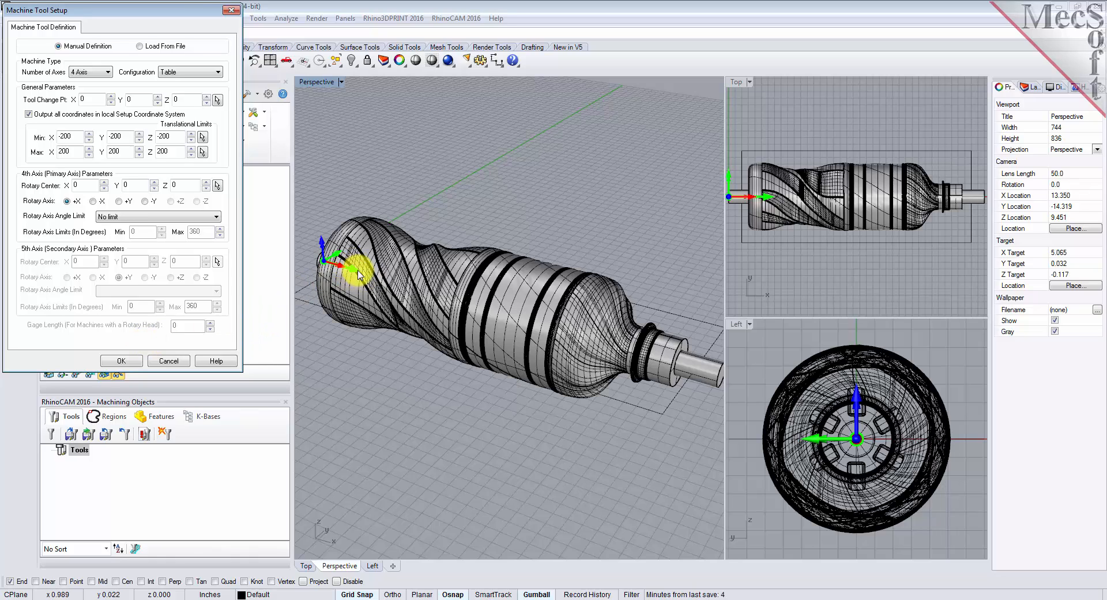
{"action": "left_click", "coordinate": [111, 361]}
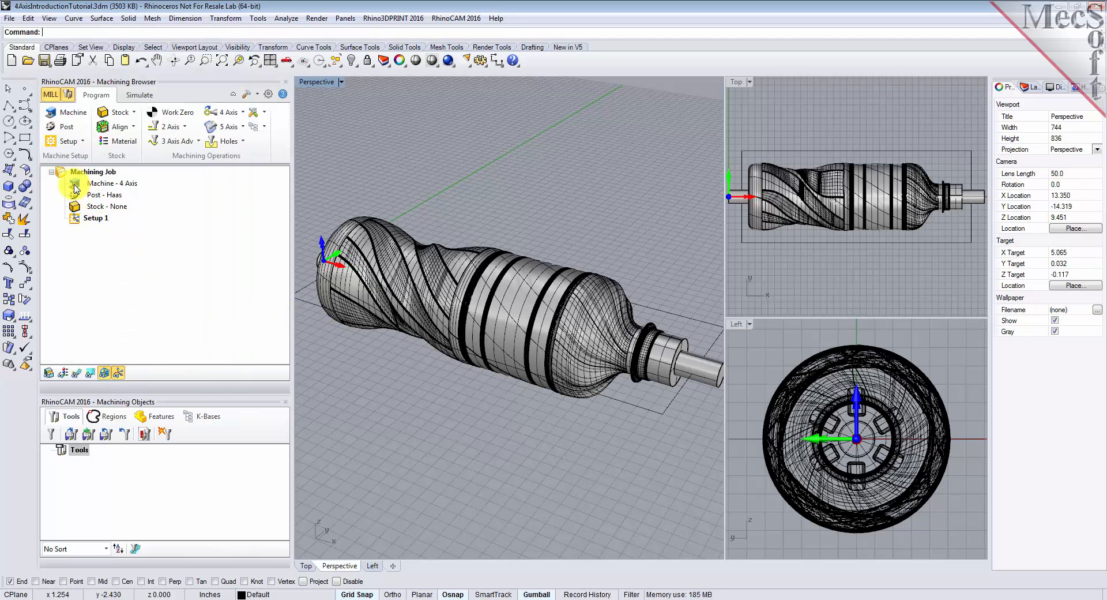
{"action": "left_click", "coordinate": [99, 183]}
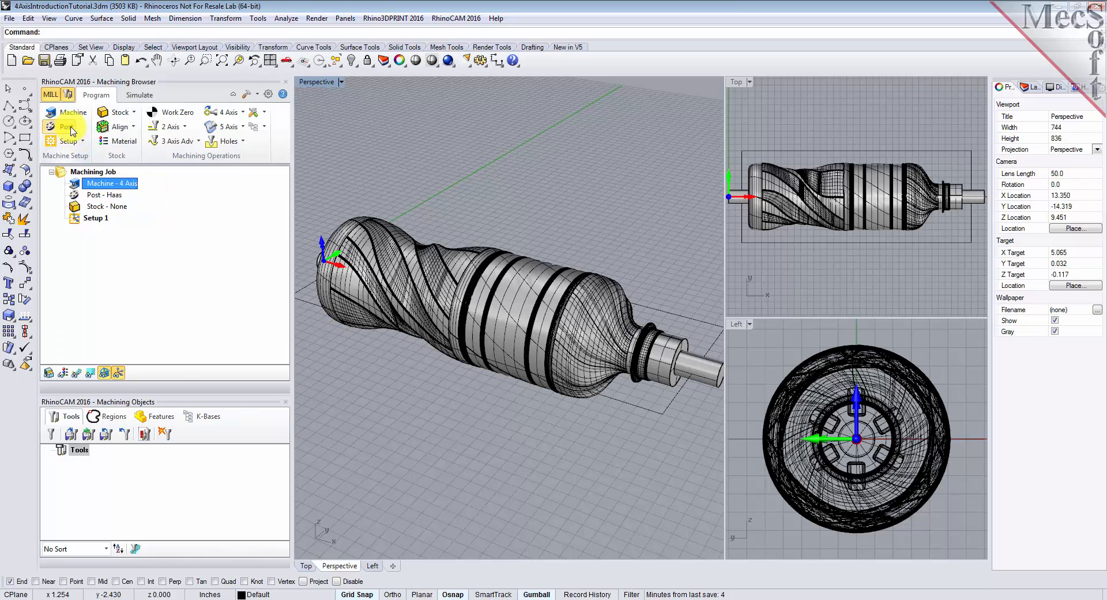
- Set the post-processor to Haas with the posted file extension .nc
{"action": "left_click", "coordinate": [71, 128]}
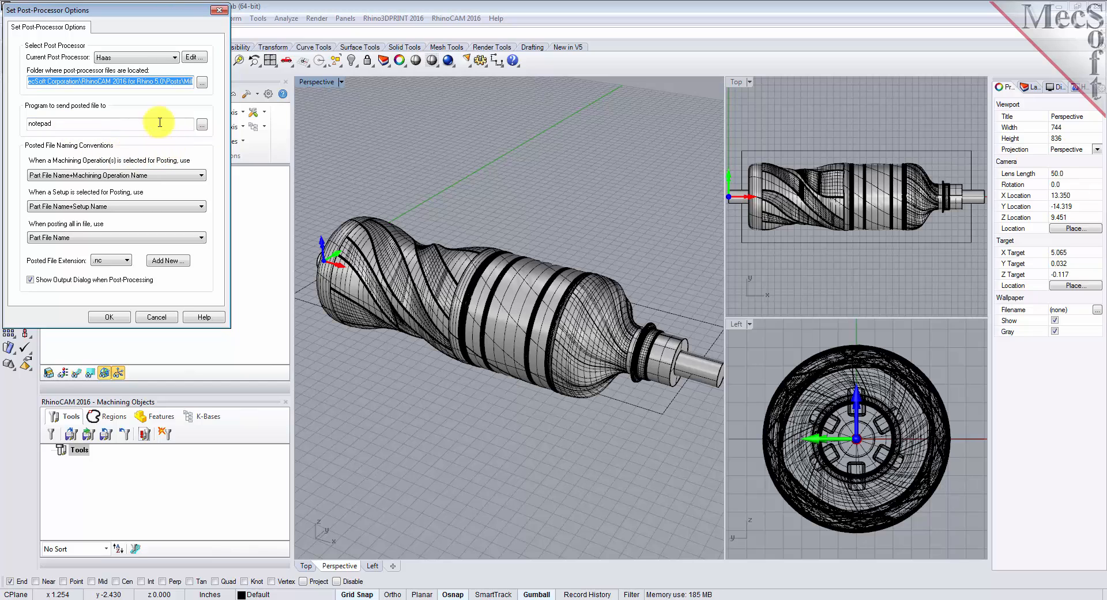
{"action": "left_click", "coordinate": [175, 58]}
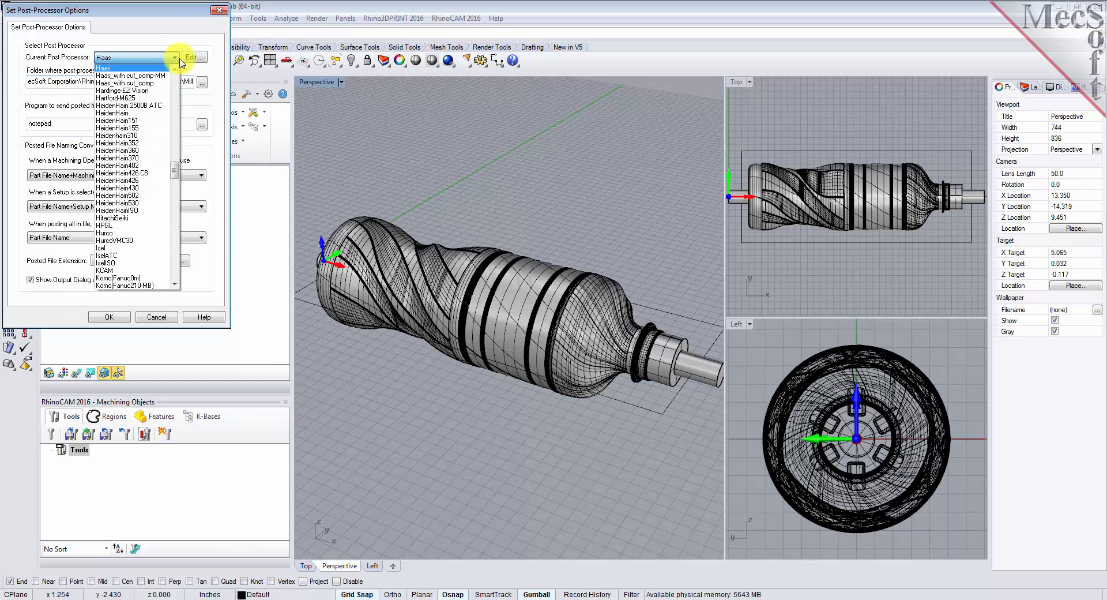
{"action": "left_click", "coordinate": [125, 68]}
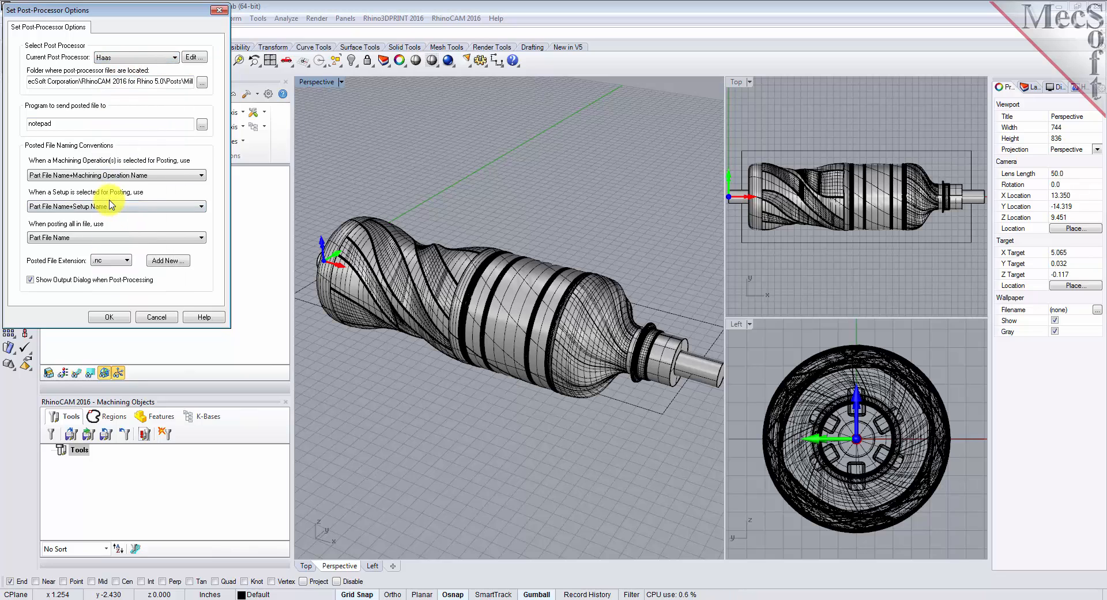
{"action": "left_click", "coordinate": [123, 265]}
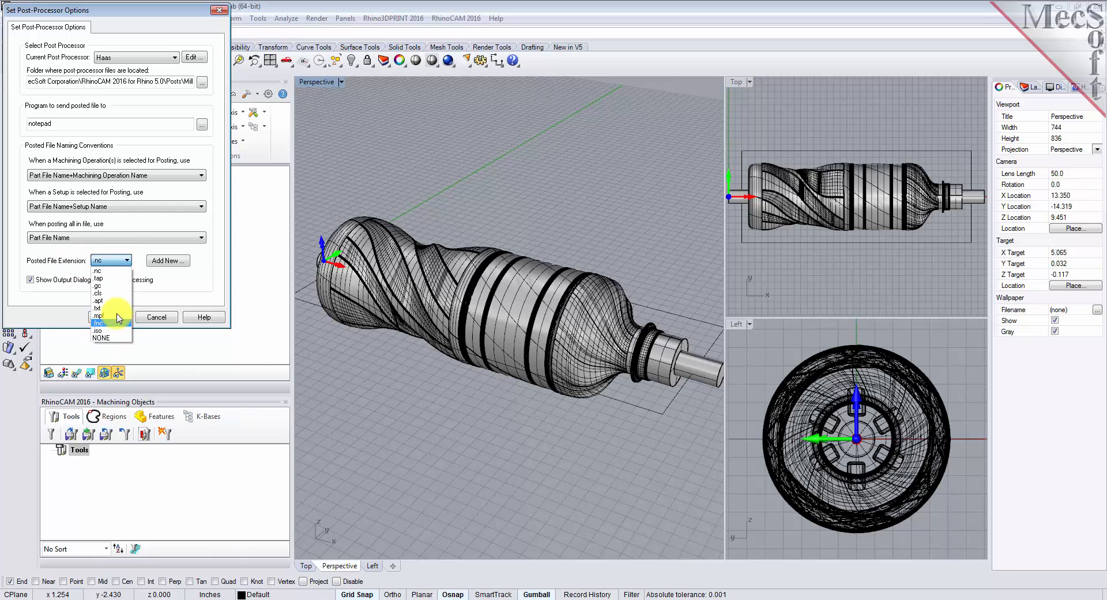
{"action": "left_click", "coordinate": [118, 270]}
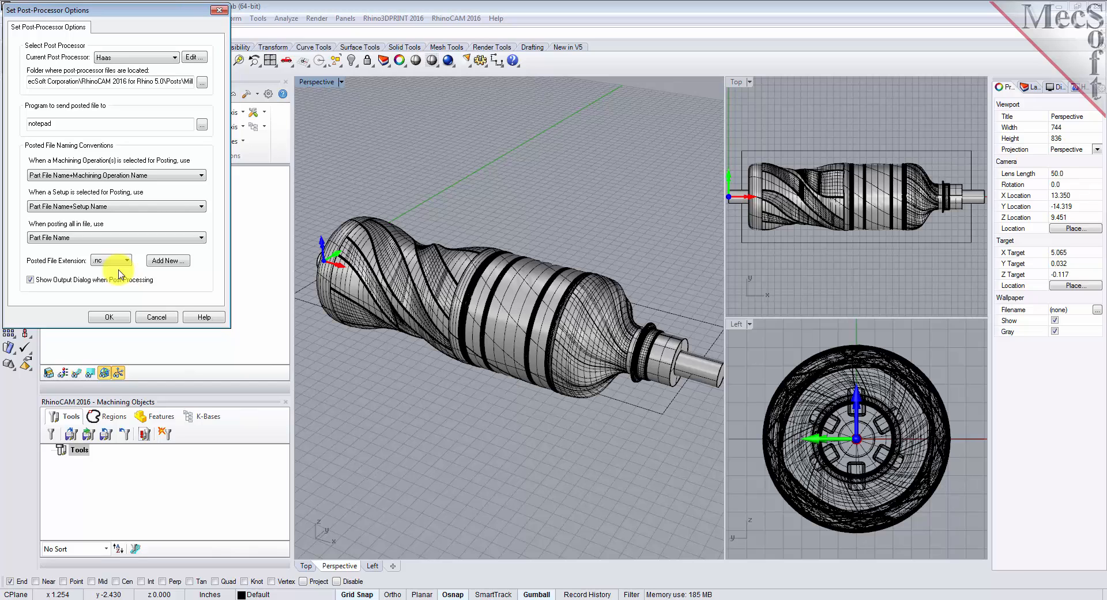
{"action": "left_click", "coordinate": [118, 317]}
{"action": "left_click", "coordinate": [96, 195]}
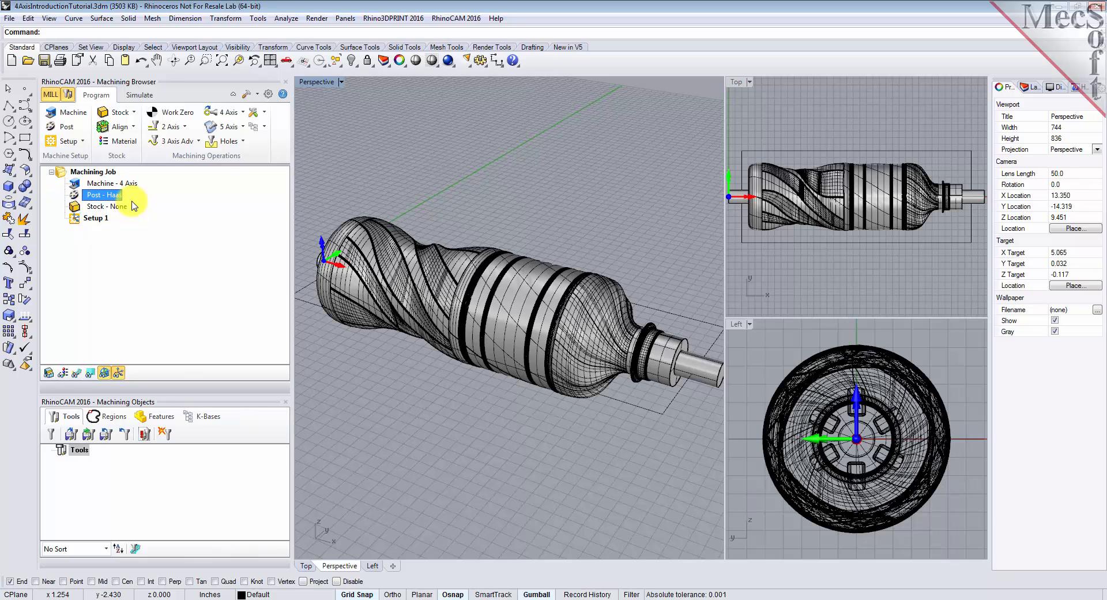
- Create a box stock with a length of 9.75, a width of 3 and a height of 3 inches
{"action": "left_click", "coordinate": [76, 219]}
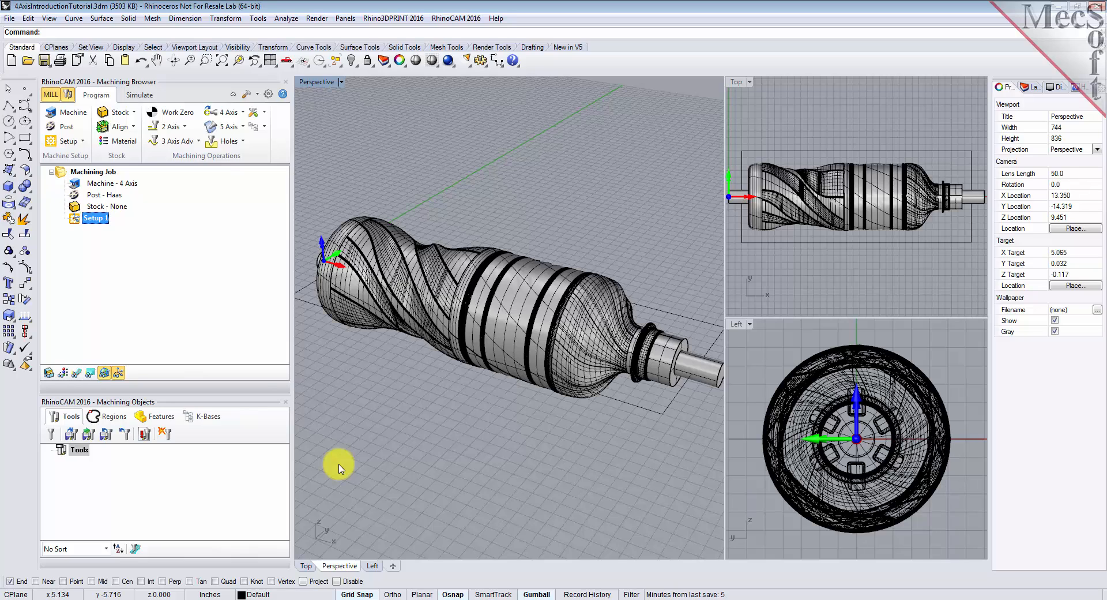
{"action": "left_click", "coordinate": [136, 114]}
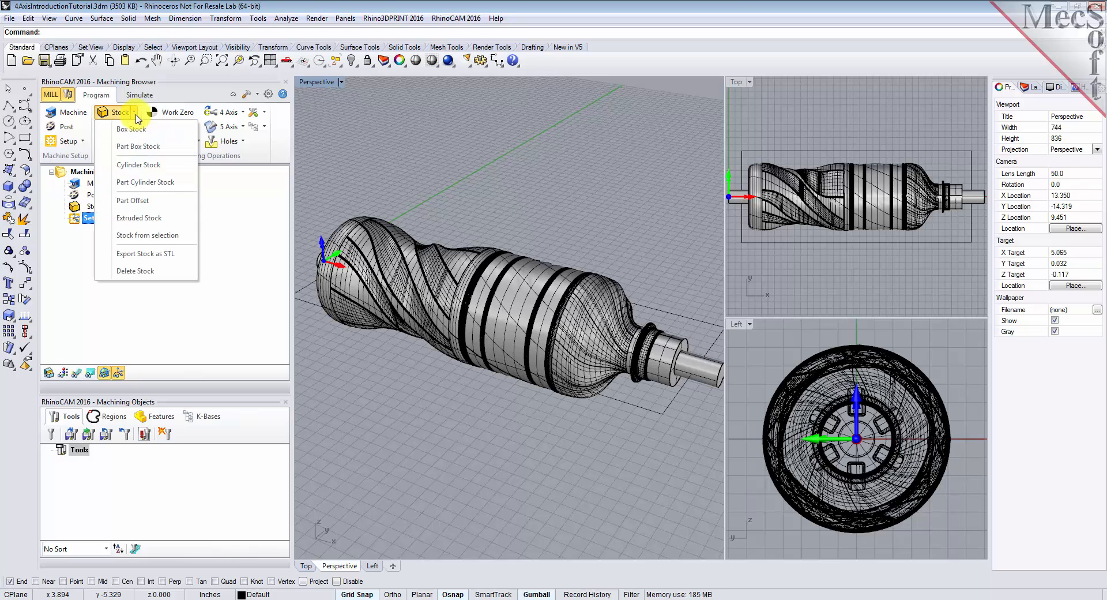
{"action": "left_click", "coordinate": [159, 135]}
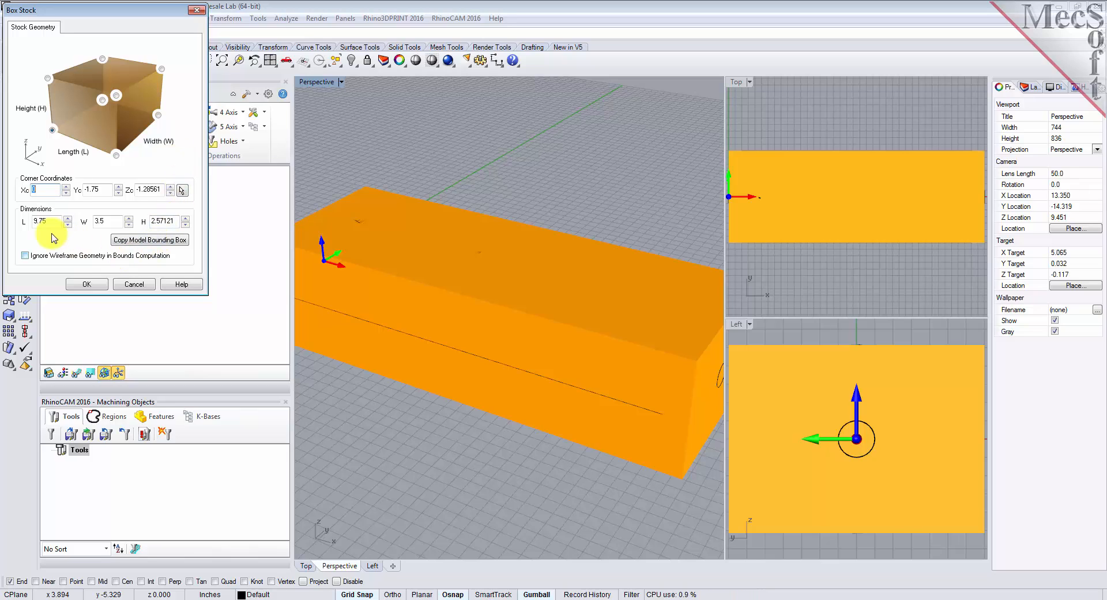
{"action": "double_click", "coordinate": [37, 220]}
{"action": "double_click", "coordinate": [36, 221]}
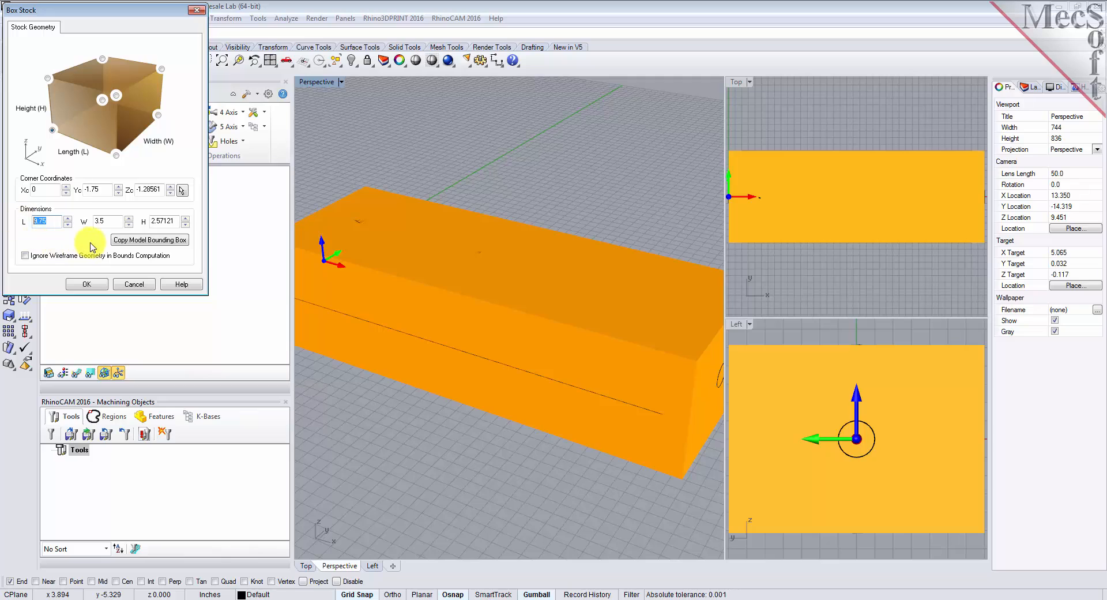
{"action": "double_click", "coordinate": [100, 221]}
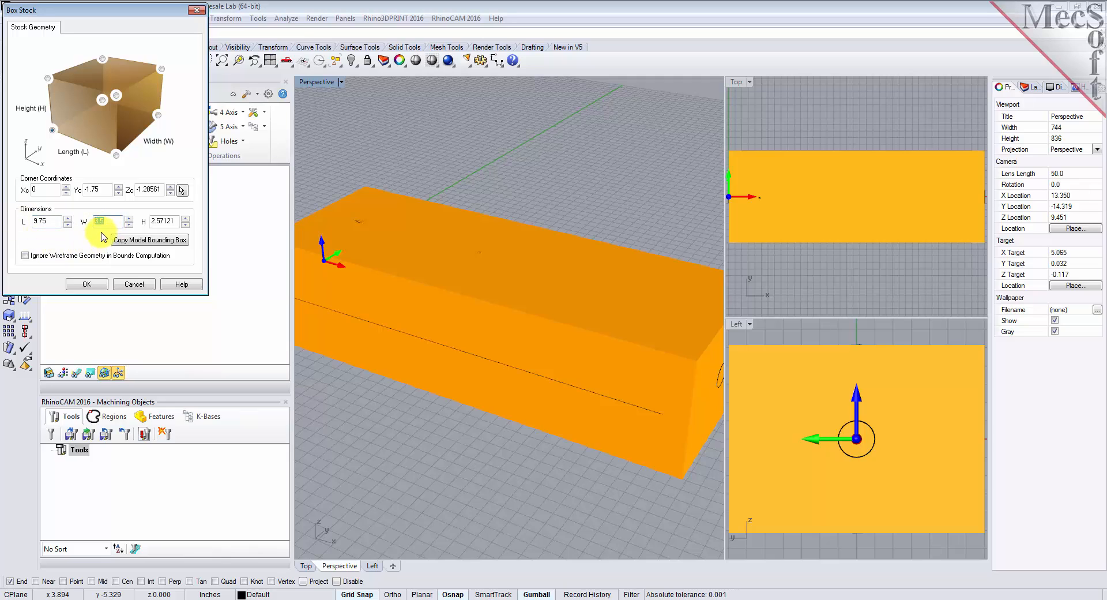
{"action": "type", "text": "3"}
{"action": "double_click", "coordinate": [146, 221]}
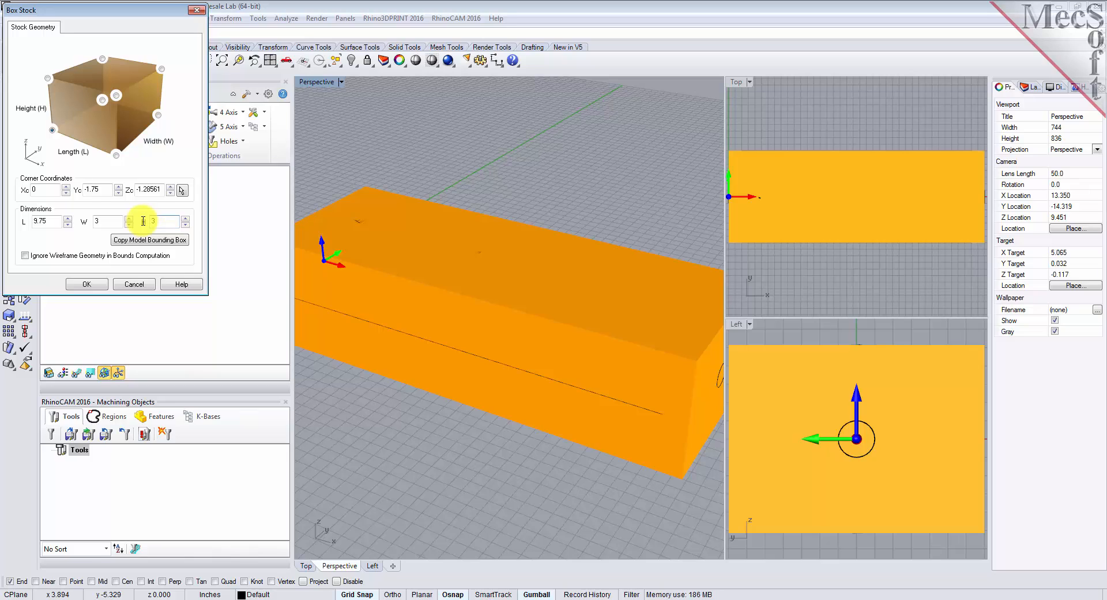
{"action": "type", "text": "3"}
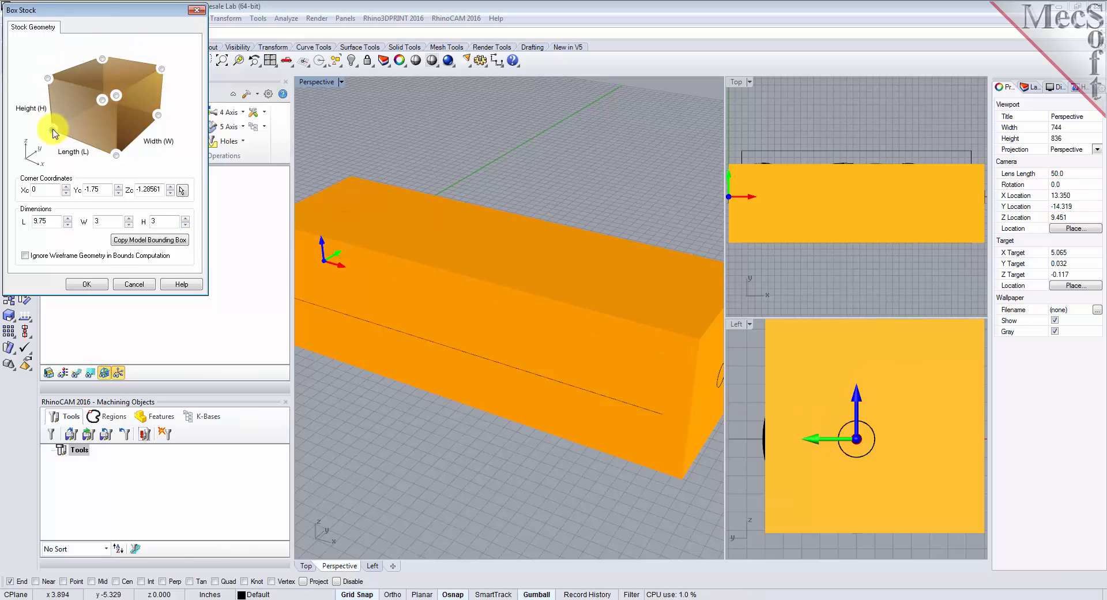
{"action": "left_click", "coordinate": [91, 285]}
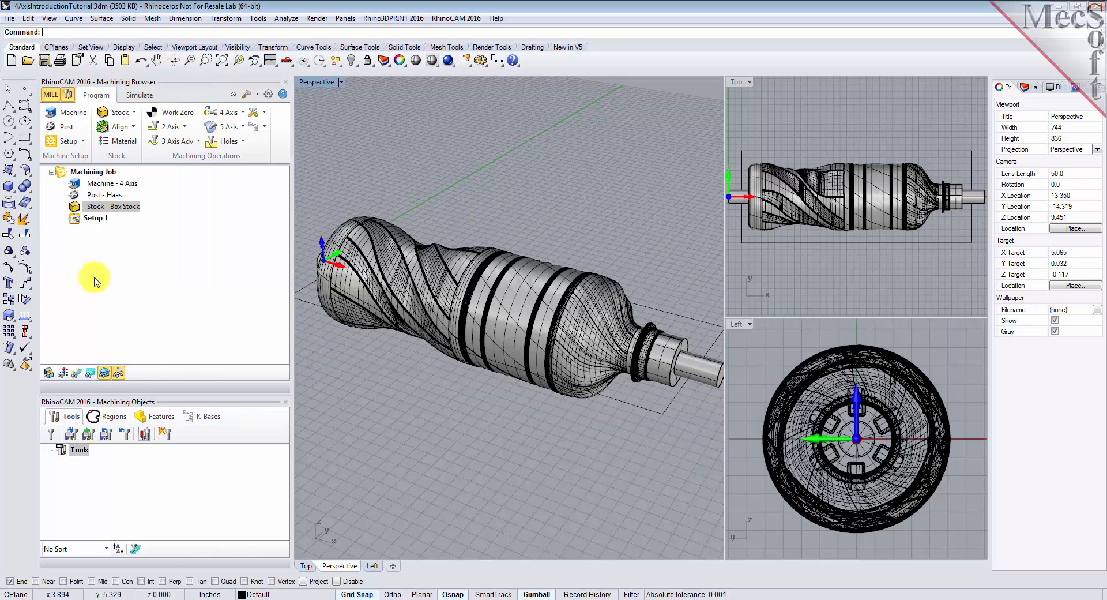
- Select the box stock in the machining job and turn on stock visibility in the viewports
{"action": "left_click", "coordinate": [78, 208]}
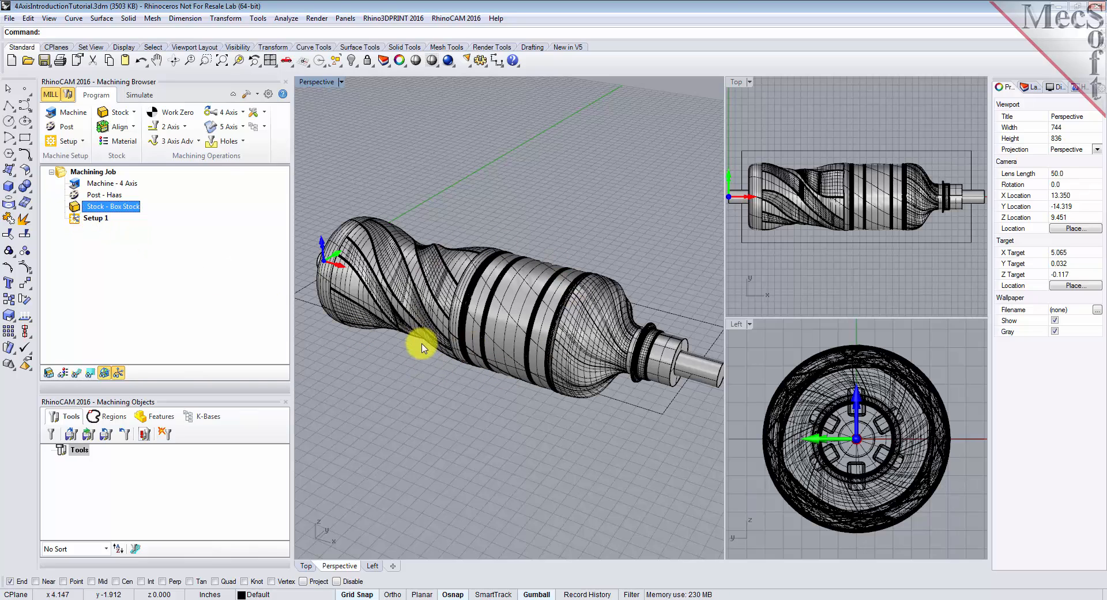
{"action": "left_click", "coordinate": [50, 373]}
{"action": "left_click", "coordinate": [50, 374]}
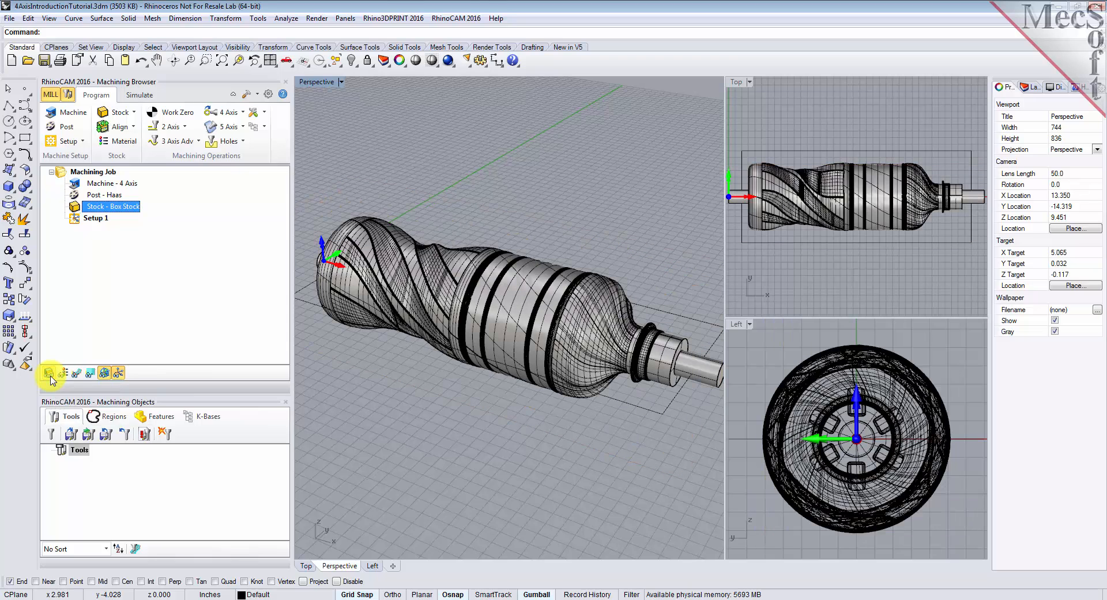
{"action": "left_click", "coordinate": [50, 373]}
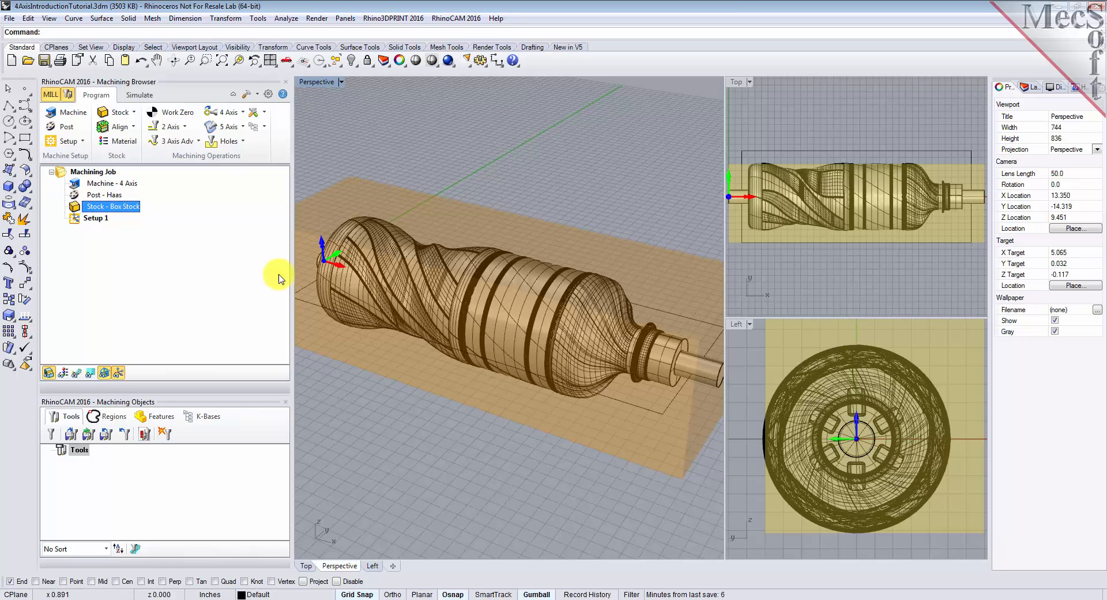
- Align the box stock about the part with Z alignment Center and XY alignment Center
{"action": "left_click", "coordinate": [135, 128]}
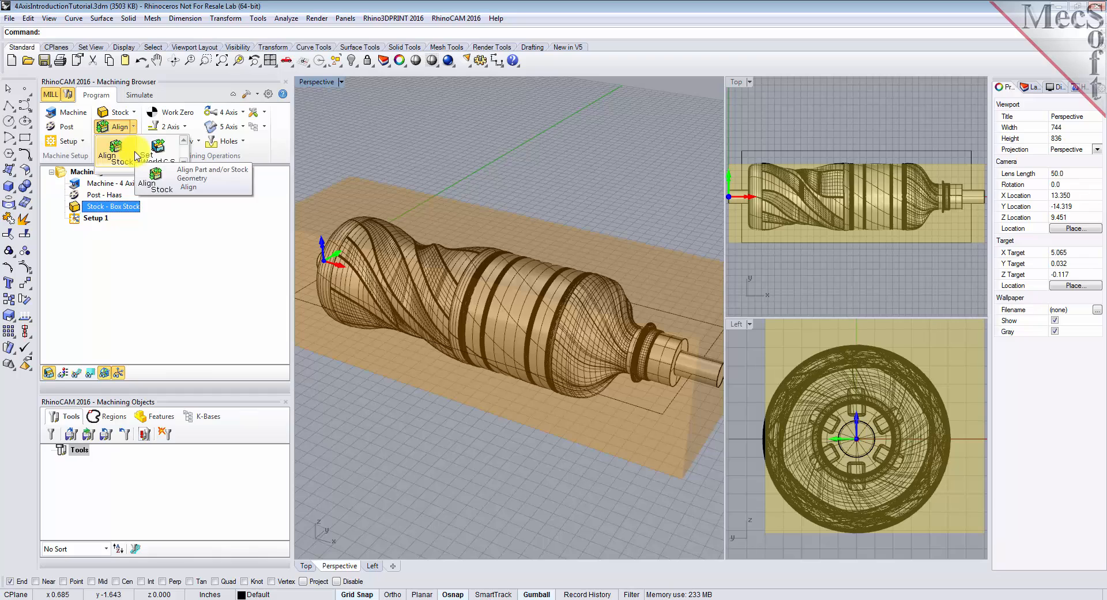
{"action": "left_click", "coordinate": [130, 152]}
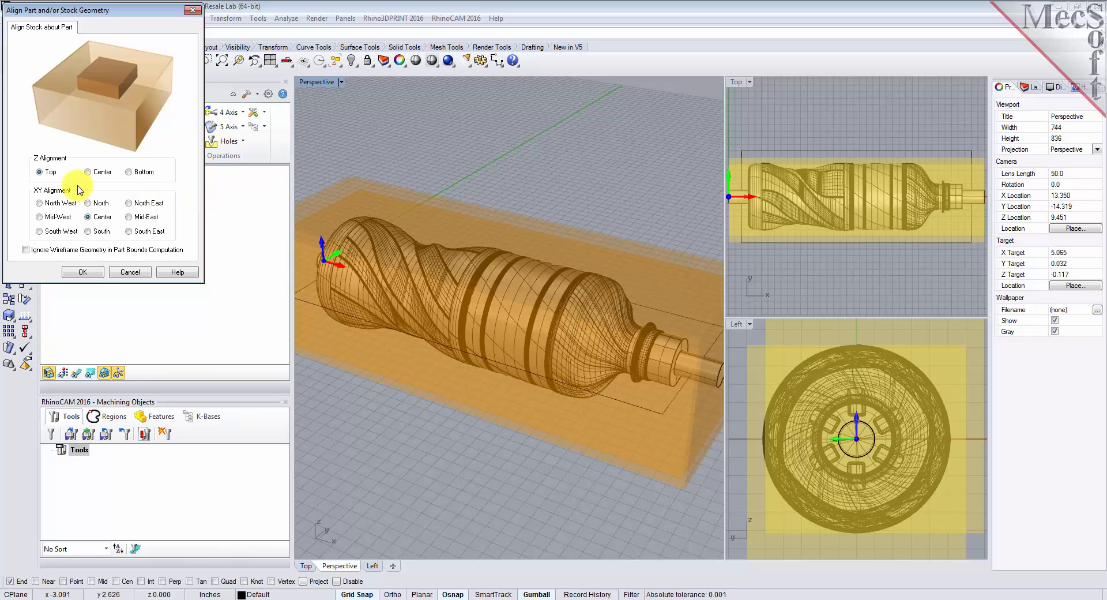
{"action": "left_click", "coordinate": [88, 171]}
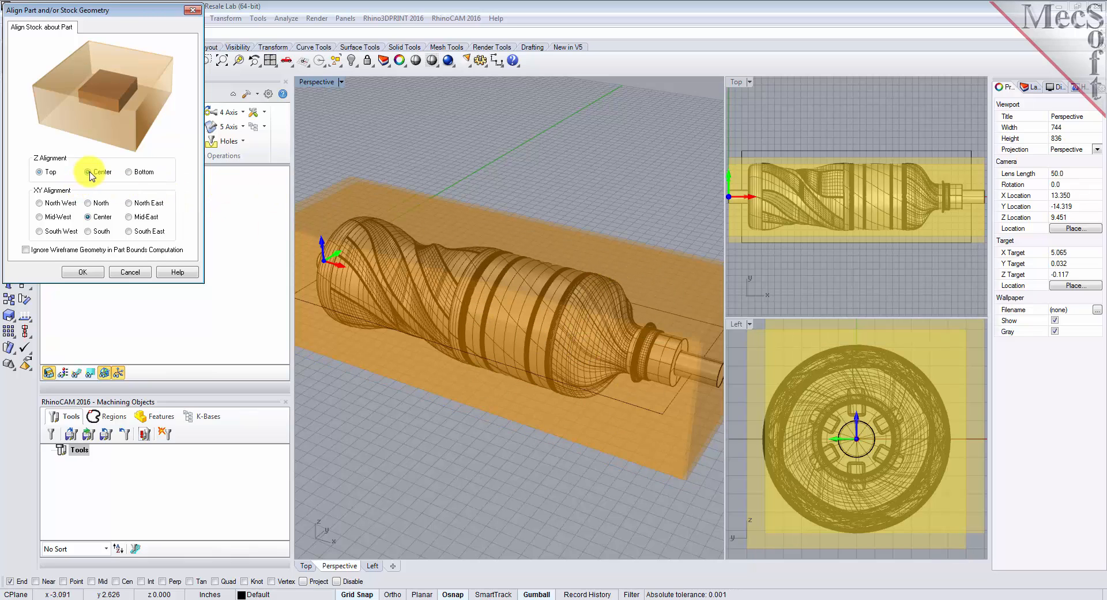
{"action": "left_click", "coordinate": [68, 217]}
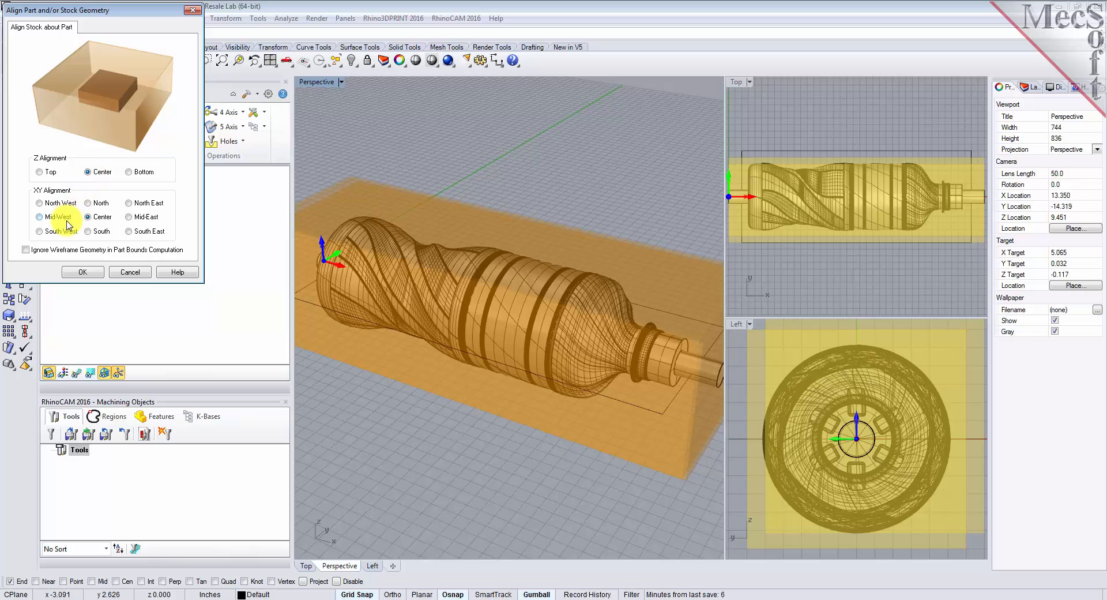
{"action": "left_click", "coordinate": [86, 272]}
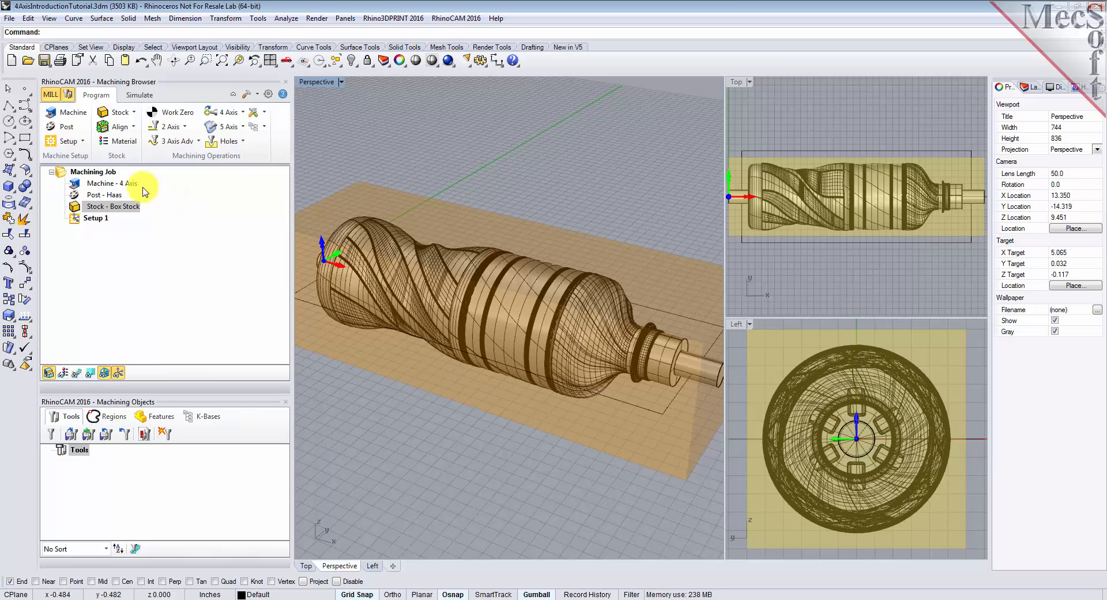
- Set the stock material to WOOD from the FeedsSpeedsDataINCH.xml material file
{"action": "left_click", "coordinate": [136, 142]}
{"action": "left_click", "coordinate": [135, 144]}
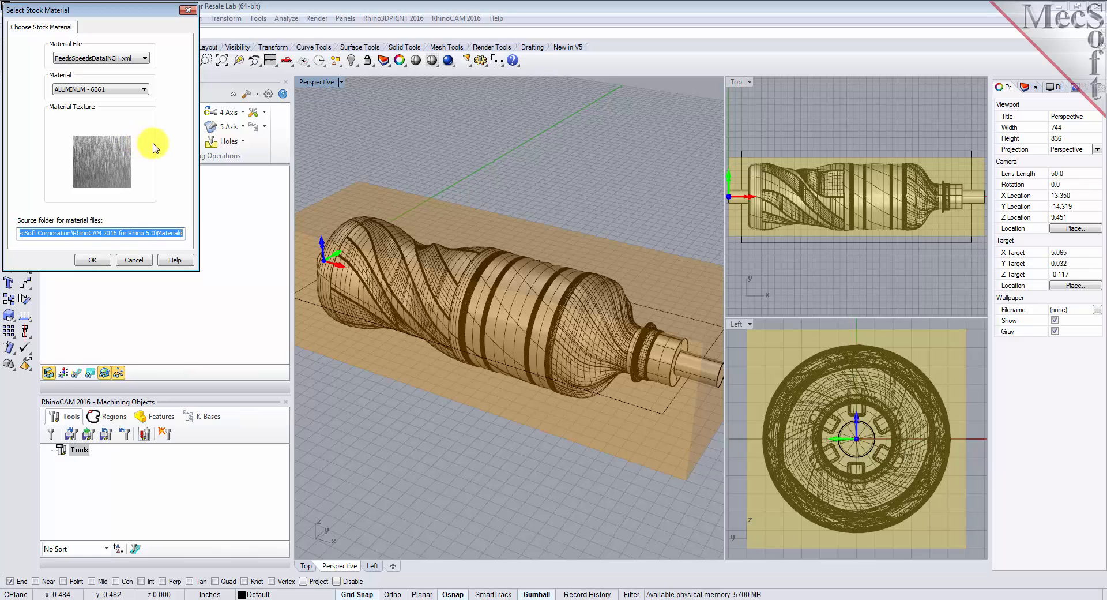
{"action": "left_click", "coordinate": [143, 89]}
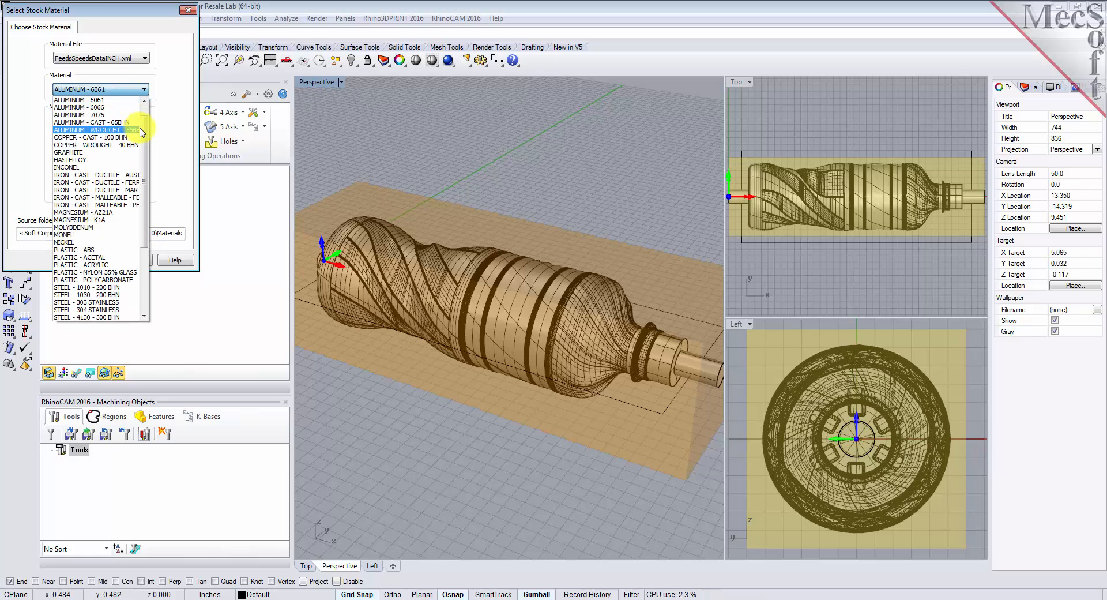
{"action": "left_click_drag", "start_coordinate": [144, 131], "coordinate": [143, 196]}
{"action": "scroll", "coordinate": [73, 304], "scroll_direction": "down", "scroll_amount": 1}
{"action": "left_click", "coordinate": [75, 311]}
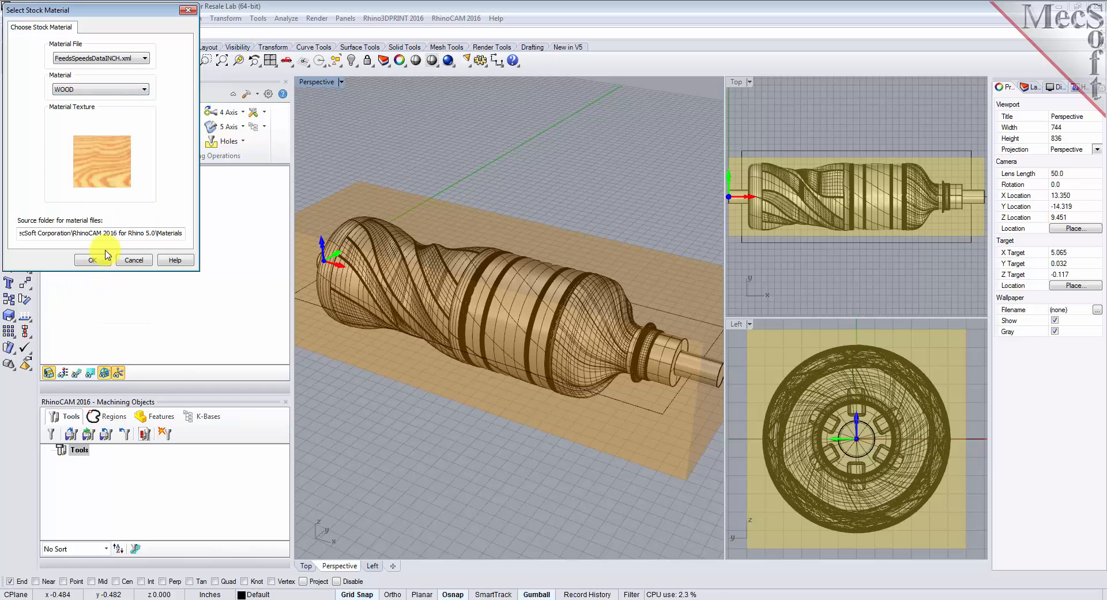
{"action": "left_click", "coordinate": [93, 260]}
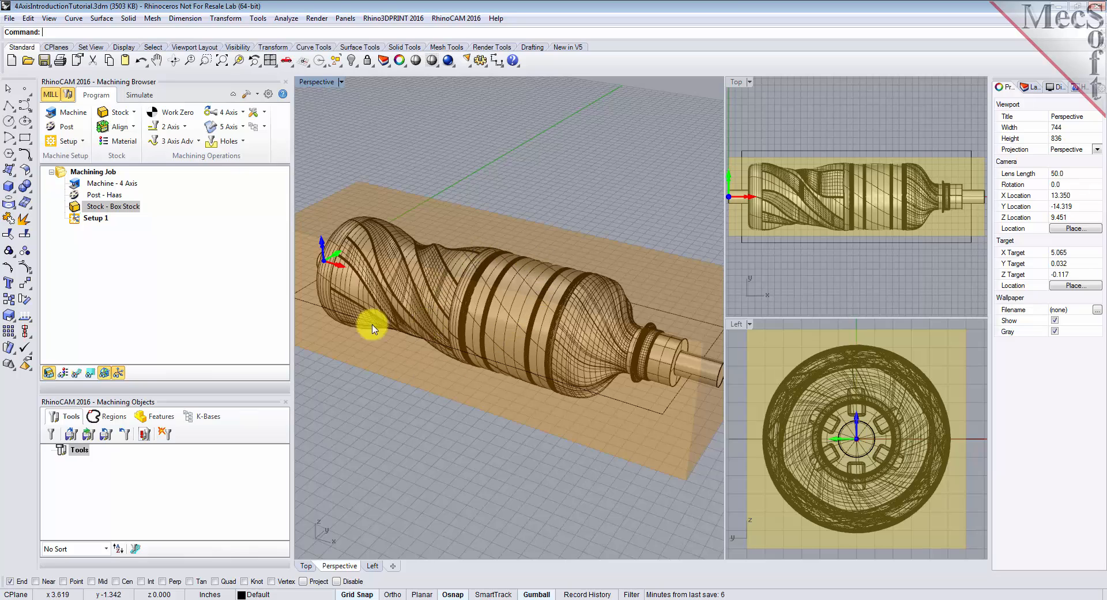
- Preview the material texture on the stock in the viewports and turn the texture display back off
{"action": "left_click", "coordinate": [63, 373]}
{"action": "left_click", "coordinate": [64, 374]}
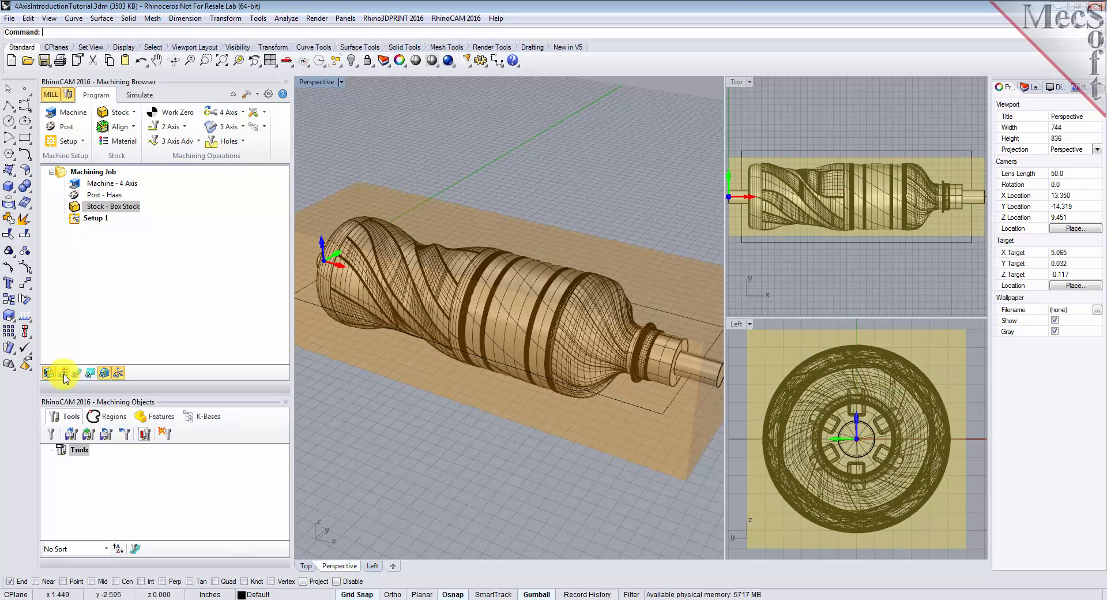
{"action": "left_click", "coordinate": [64, 374]}
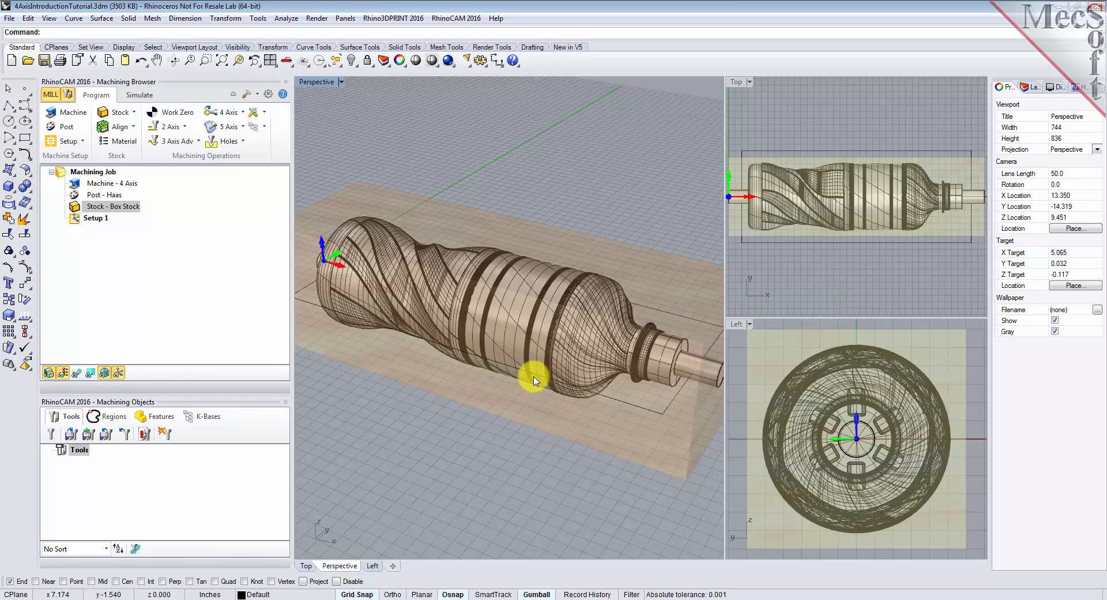
{"action": "left_click", "coordinate": [63, 374]}
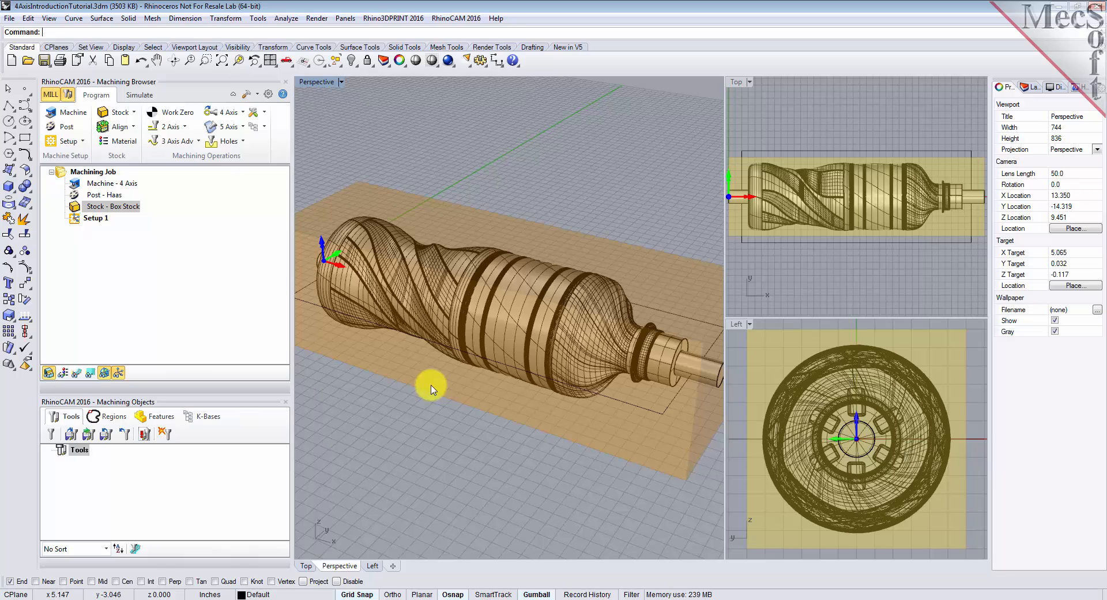
- Load the tool library 4AxisIntroductionTutorial.vkb from the RhinoCAM 2016 Data folder into the session
{"action": "left_click", "coordinate": [71, 436]}
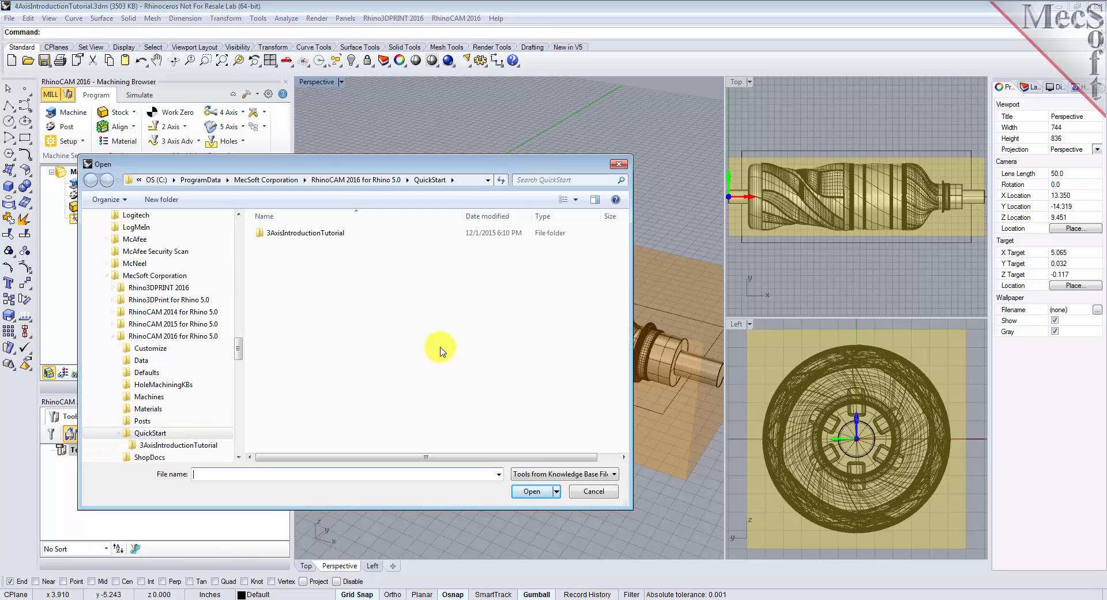
{"action": "left_click", "coordinate": [347, 179]}
{"action": "double_click", "coordinate": [274, 244]}
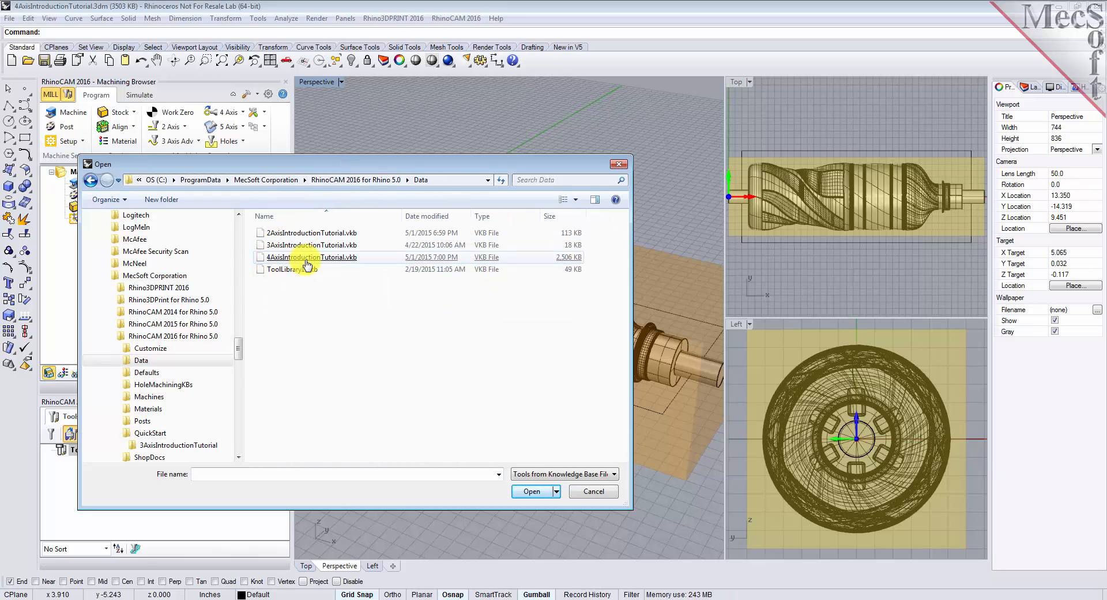
{"action": "left_click", "coordinate": [348, 263]}
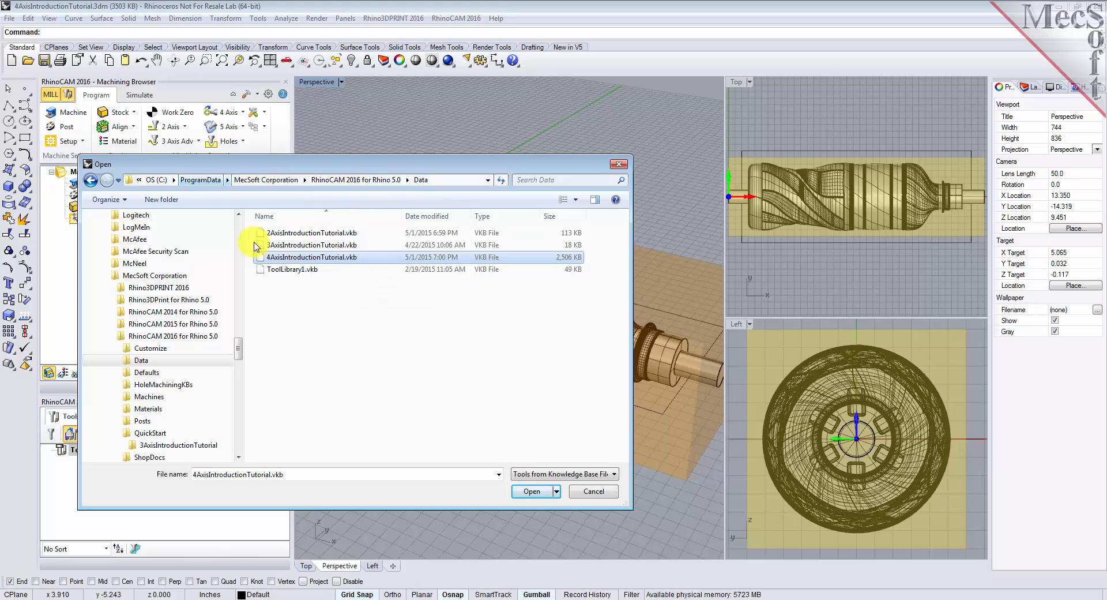
{"action": "left_click", "coordinate": [533, 492]}
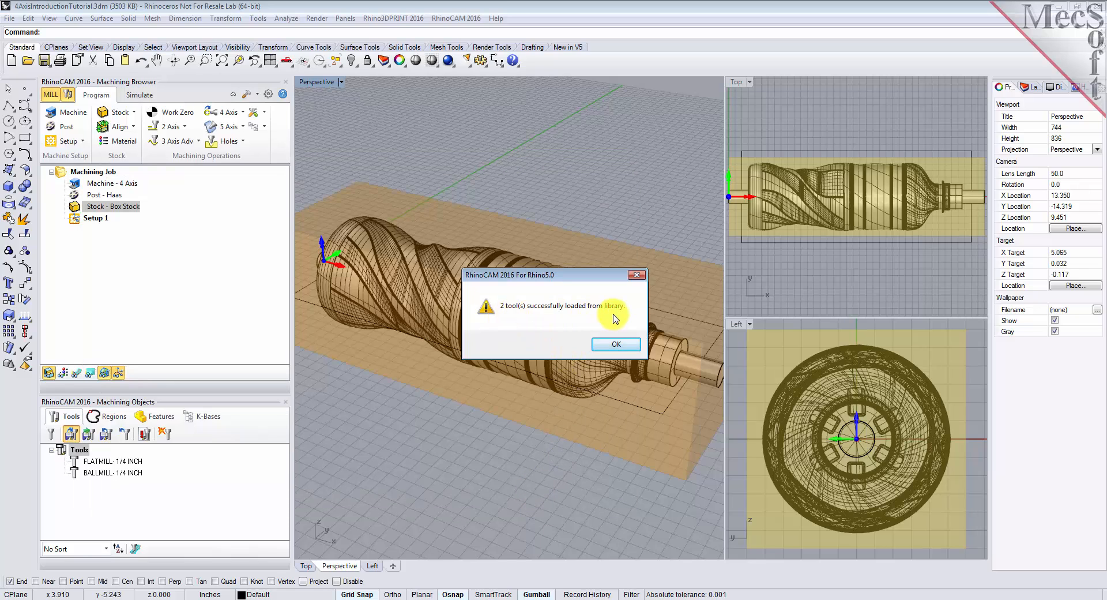
{"action": "left_click", "coordinate": [615, 344]}
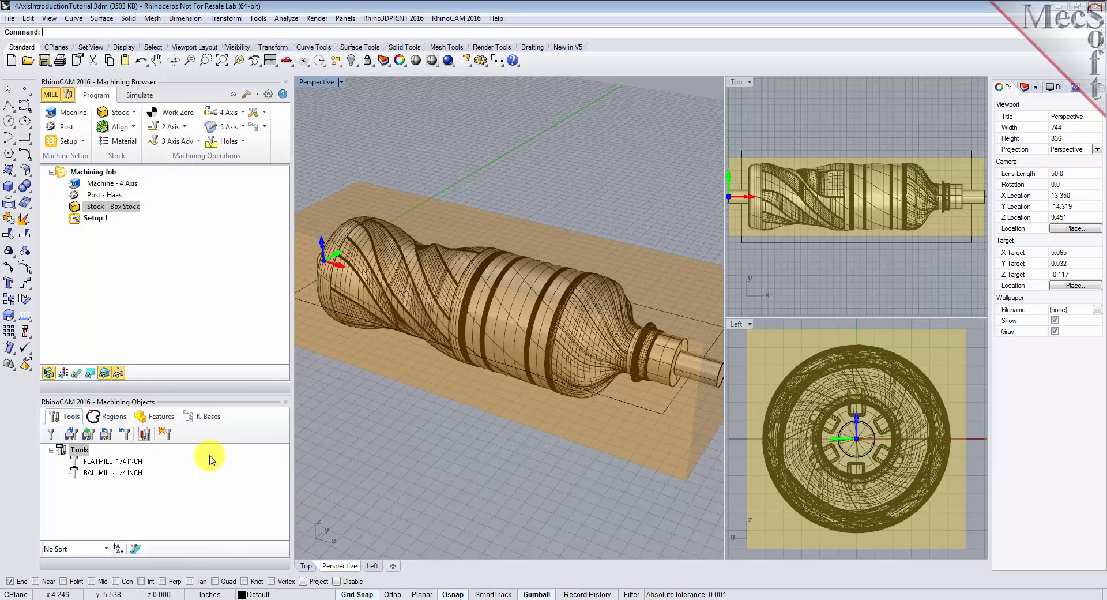
- Examine the dimensions, properties and feeds and speeds of the 1/4 inch flat mill and ball mill, leaving both tools unedited
{"action": "left_click", "coordinate": [97, 461]}
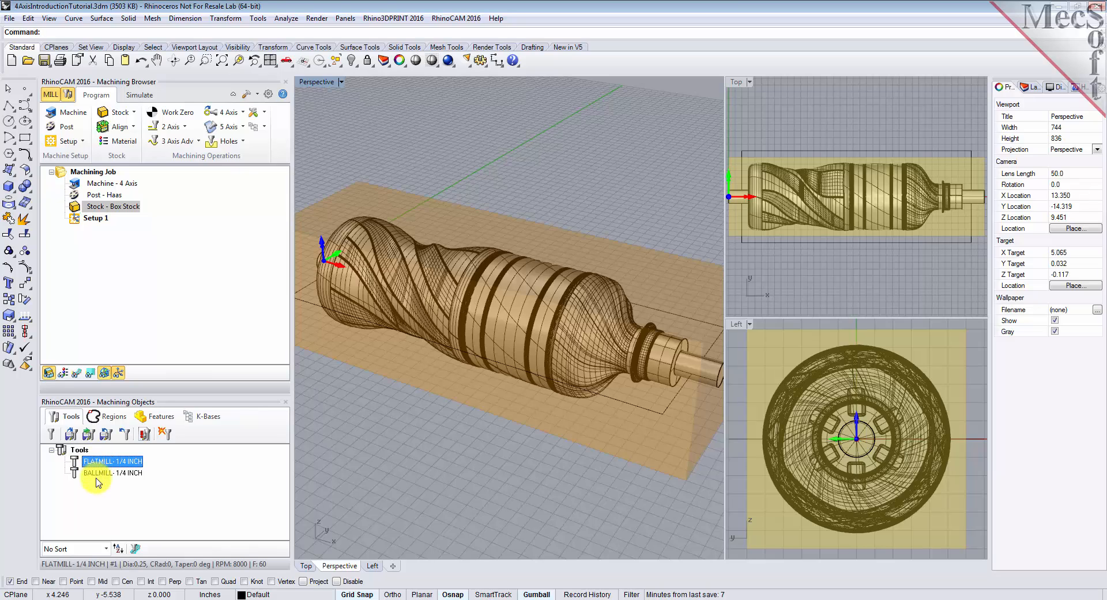
{"action": "left_click", "coordinate": [99, 473]}
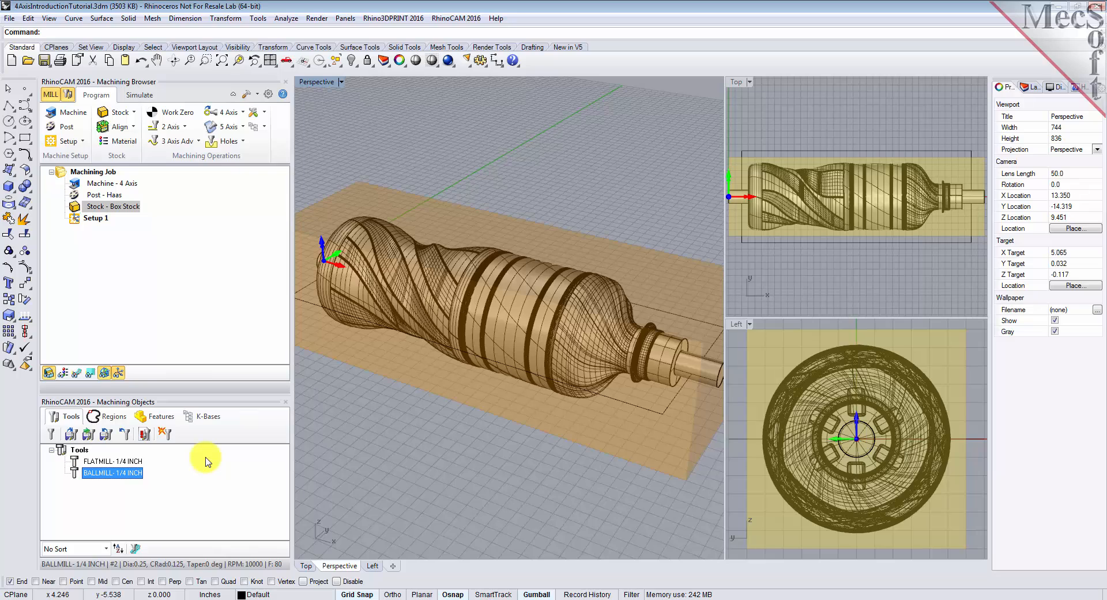
{"action": "left_click", "coordinate": [126, 461]}
{"action": "double_click", "coordinate": [126, 461]}
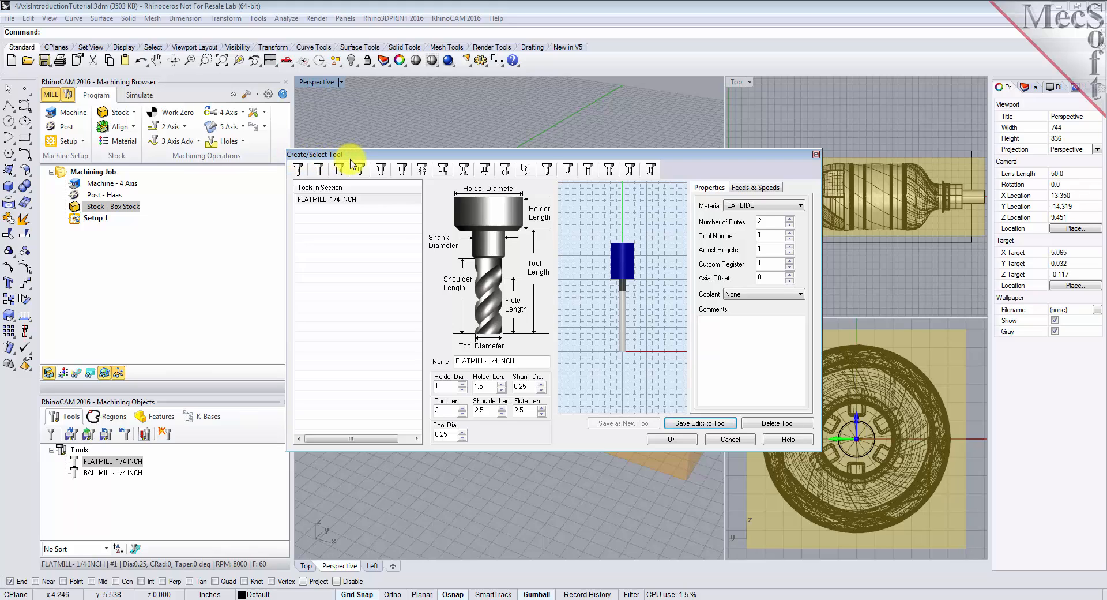
{"action": "left_click", "coordinate": [770, 187]}
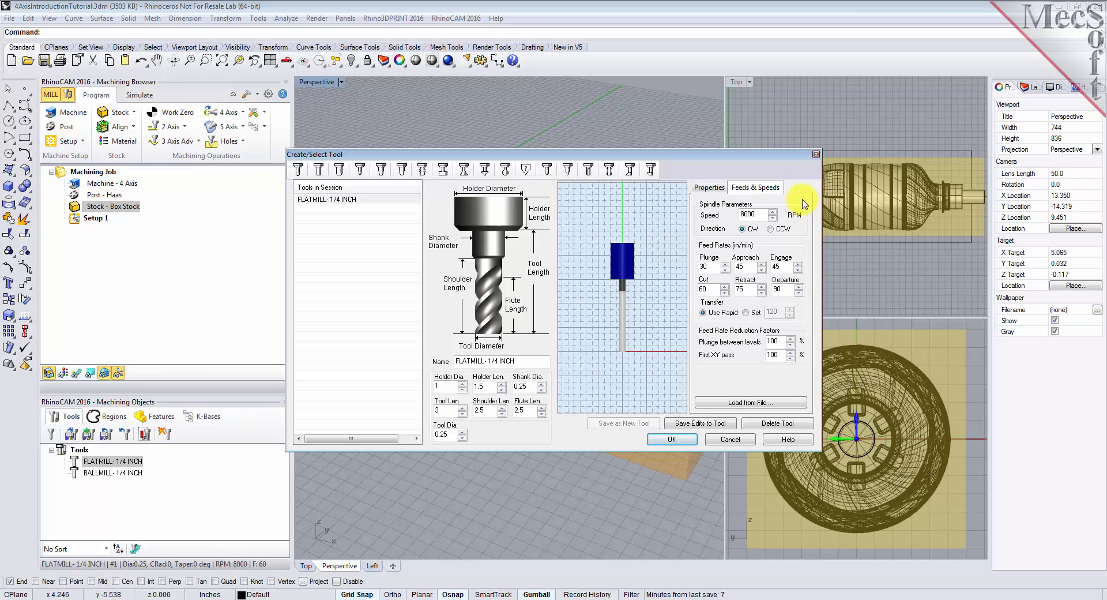
{"action": "left_click", "coordinate": [331, 200]}
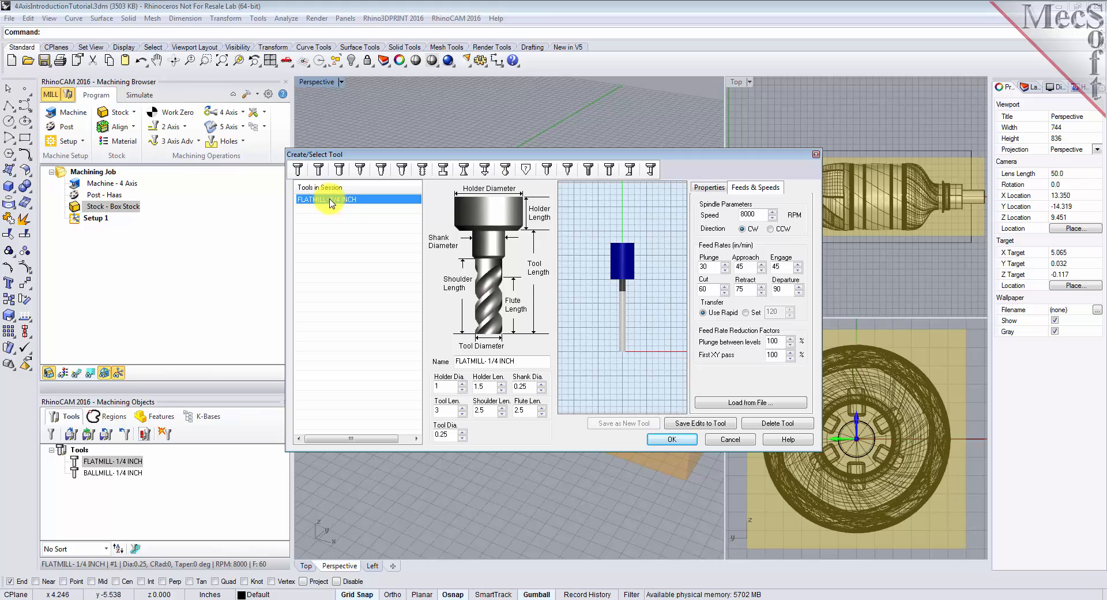
{"action": "left_click", "coordinate": [299, 169]}
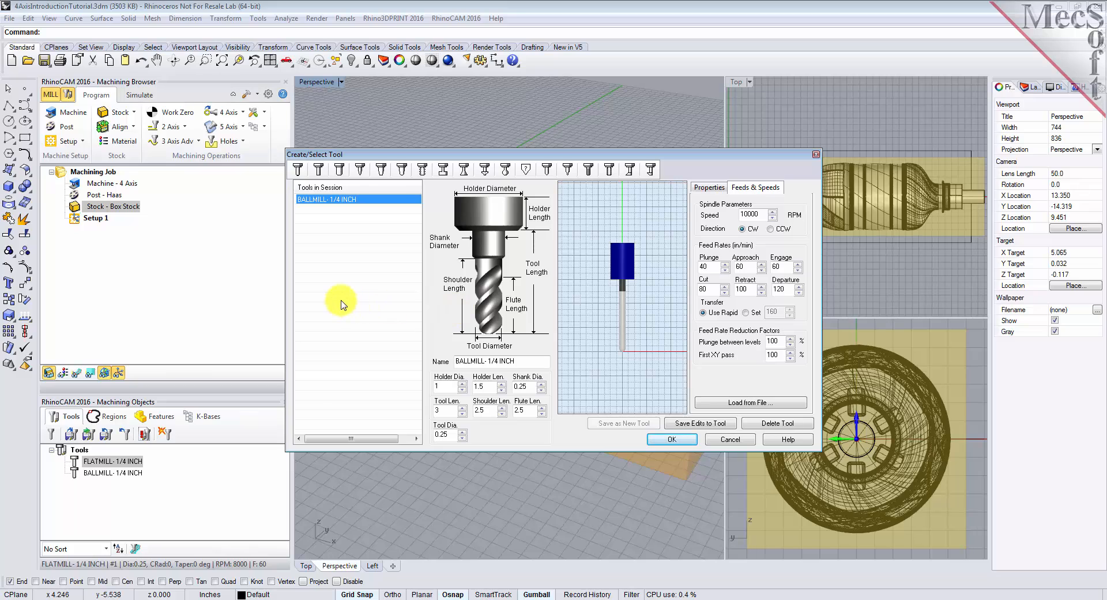
{"action": "left_click", "coordinate": [732, 440]}
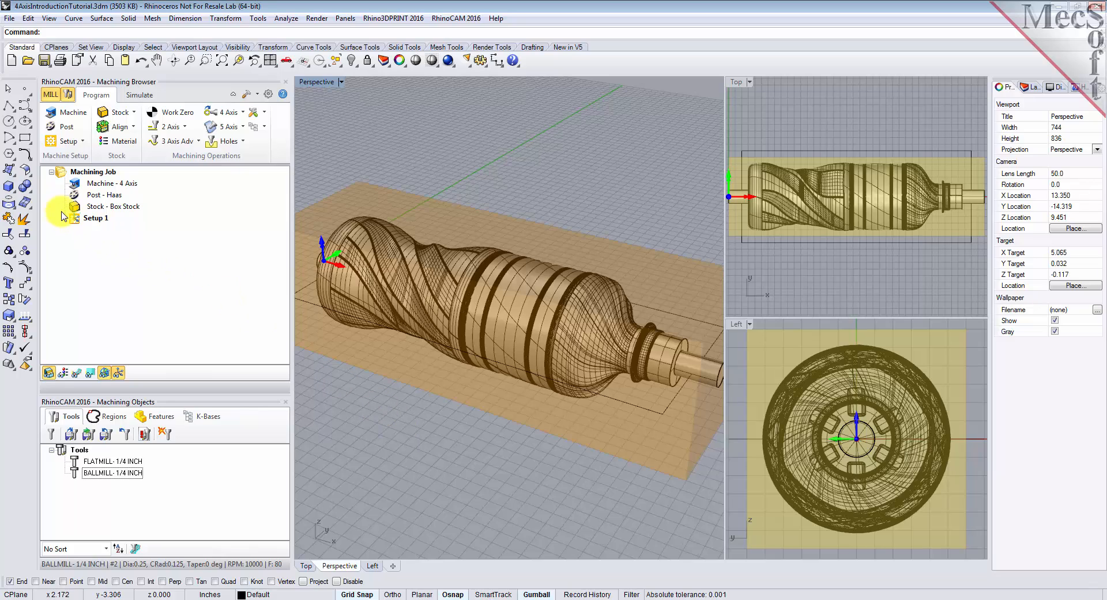
- Start a 3-axis Horizontal Roughing operation in Setup 1 with the rectangular curve around the bottle as its containment region
{"action": "left_click", "coordinate": [79, 221]}
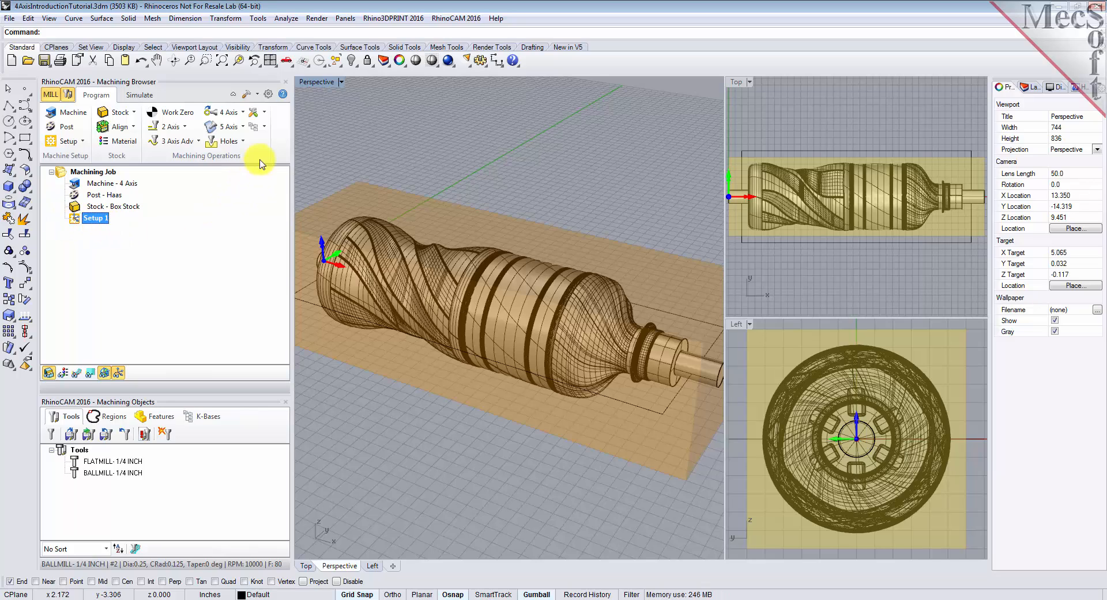
{"action": "left_click", "coordinate": [198, 141]}
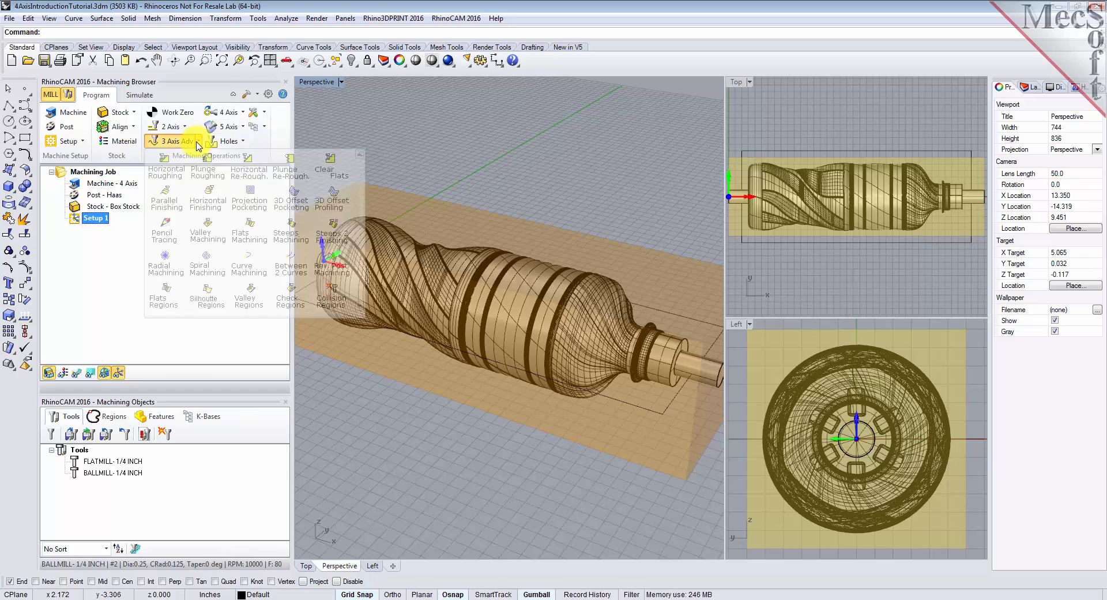
{"action": "left_click", "coordinate": [177, 174]}
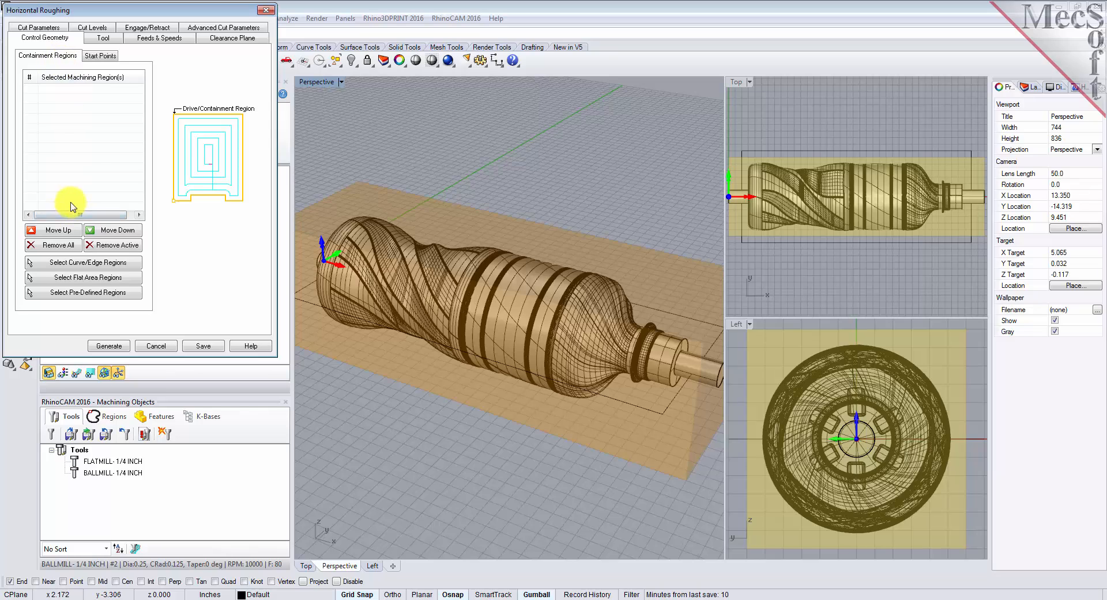
{"action": "left_click", "coordinate": [84, 264]}
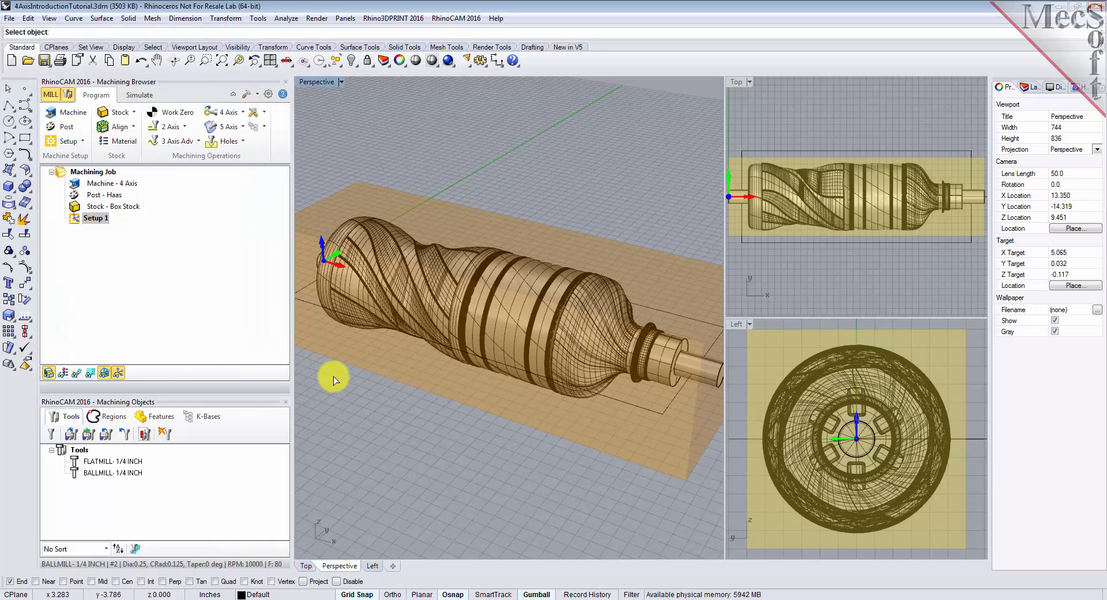
{"action": "left_click", "coordinate": [632, 406]}
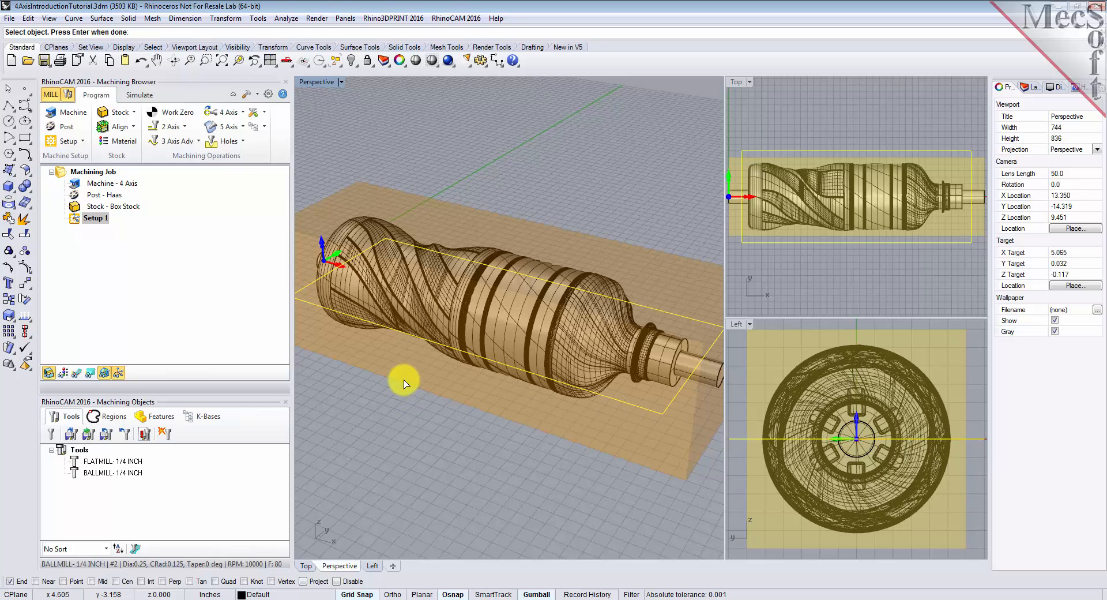
{"action": "key", "text": "Return"}
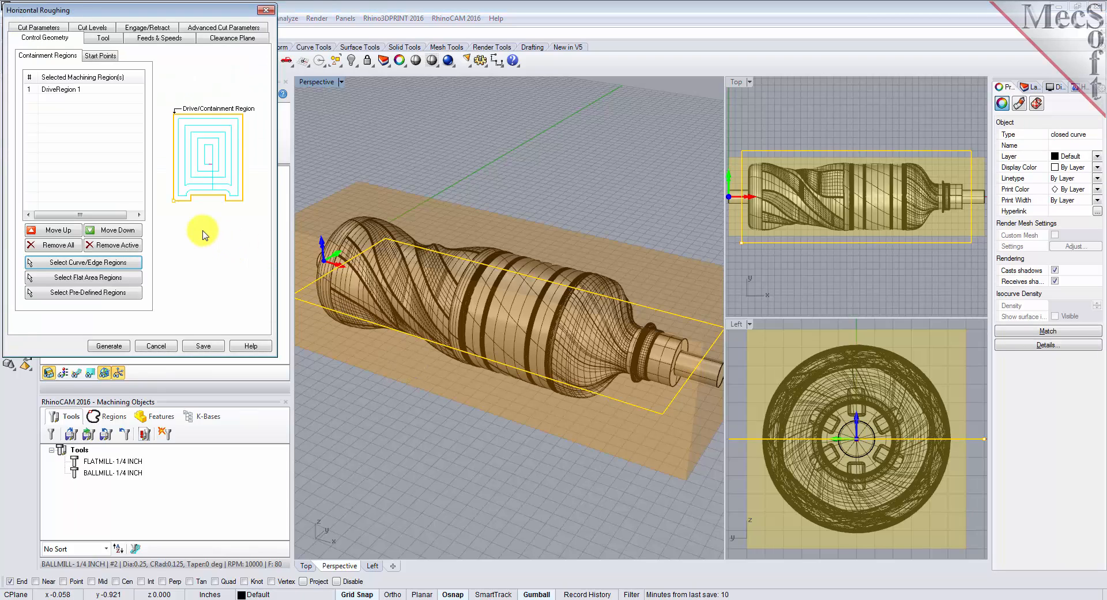
{"action": "left_click", "coordinate": [55, 90]}
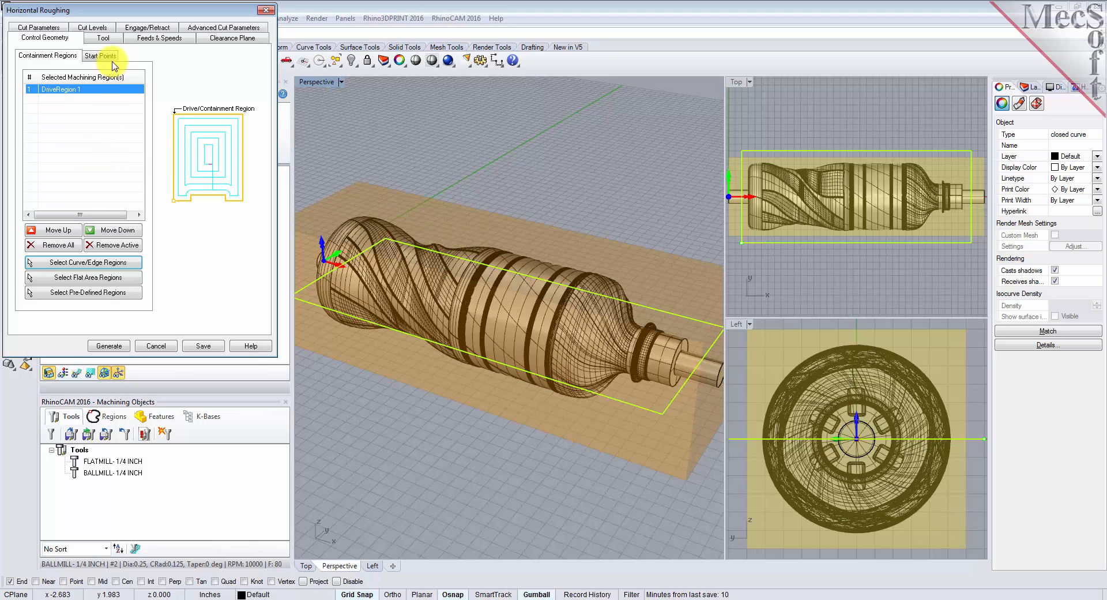
- Assign the FLATMILL- 1/4 INCH tool to the roughing operation and load its feeds and speeds from the tool
{"action": "left_click", "coordinate": [103, 37]}
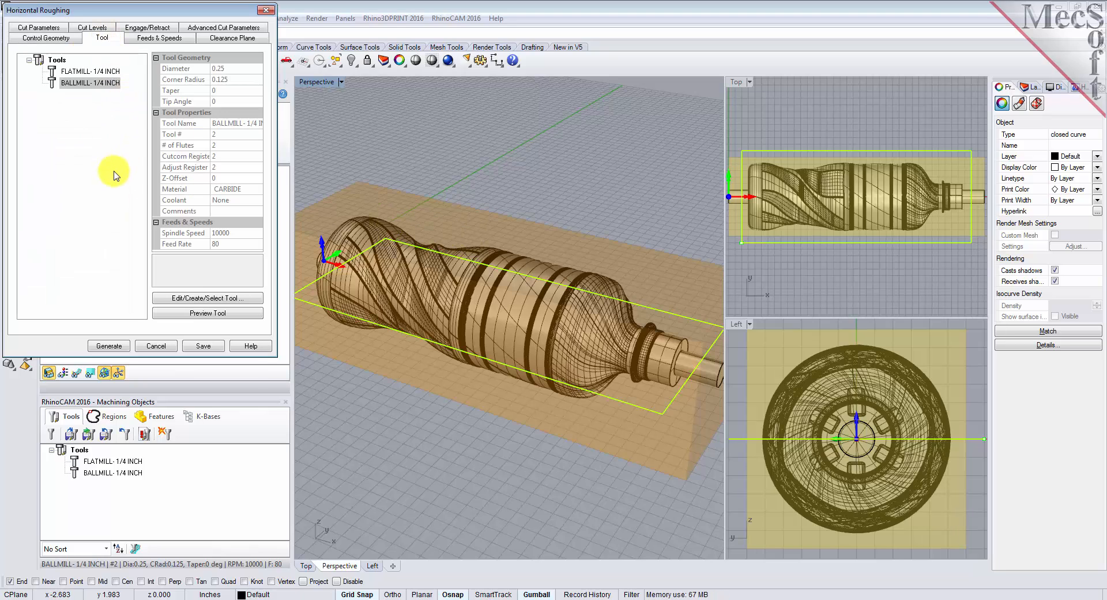
{"action": "left_click", "coordinate": [53, 73]}
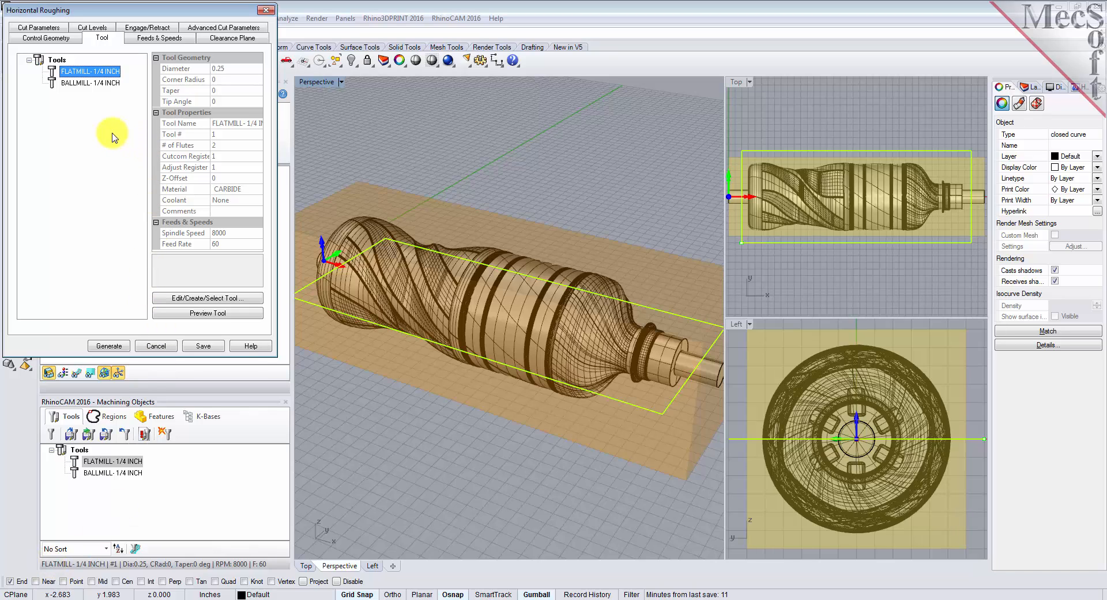
{"action": "left_click", "coordinate": [159, 39]}
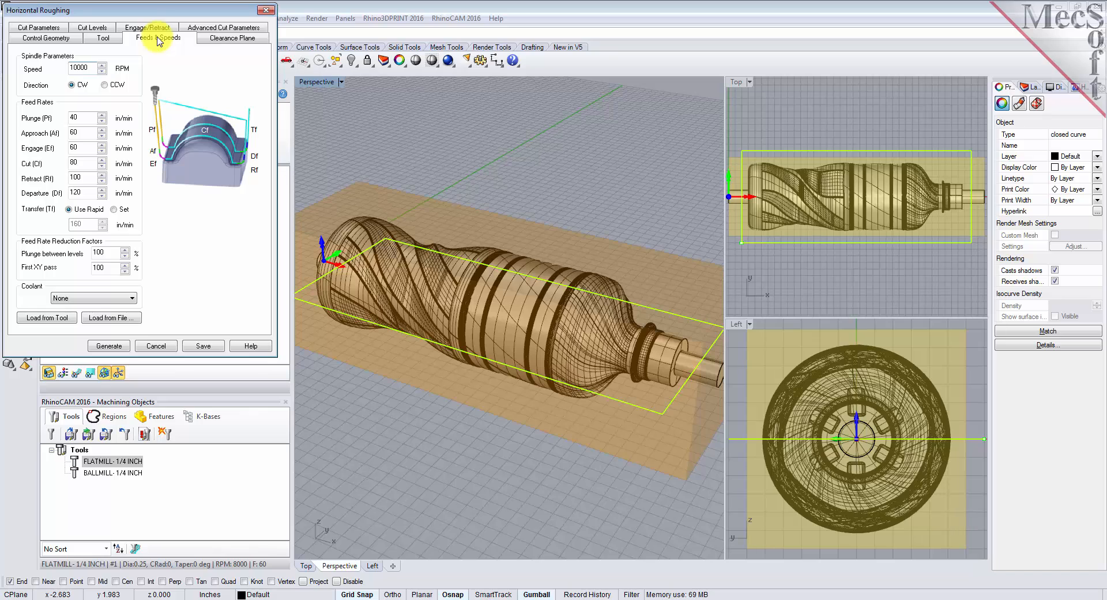
{"action": "left_click", "coordinate": [65, 318]}
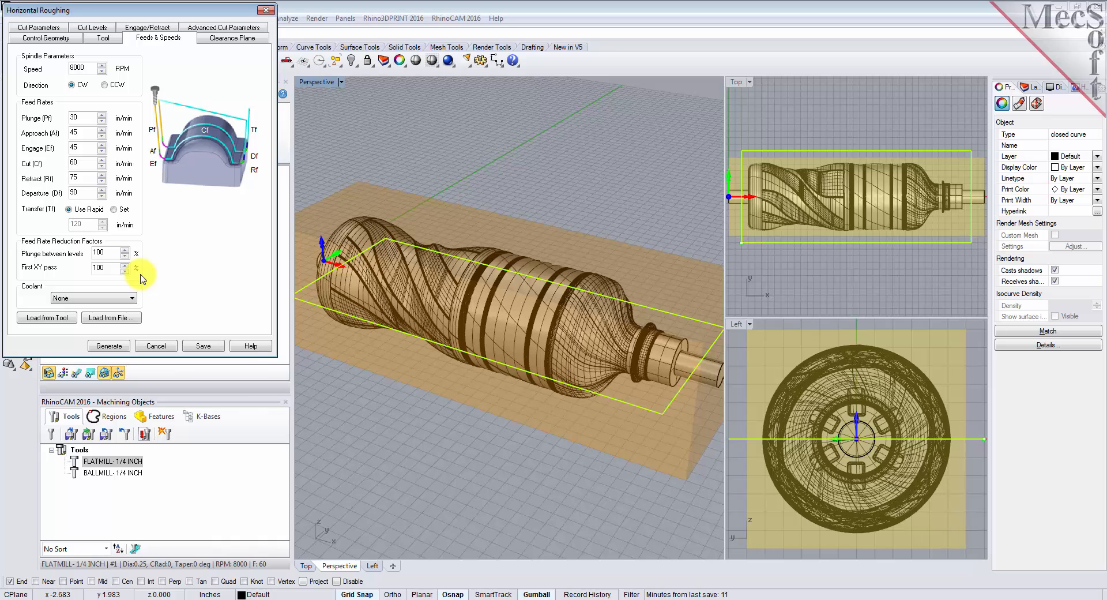
- Use the Automatic clearance plane definition with Clearance Plane as the cut transfer method for the roughing operation
{"action": "left_click", "coordinate": [225, 40]}
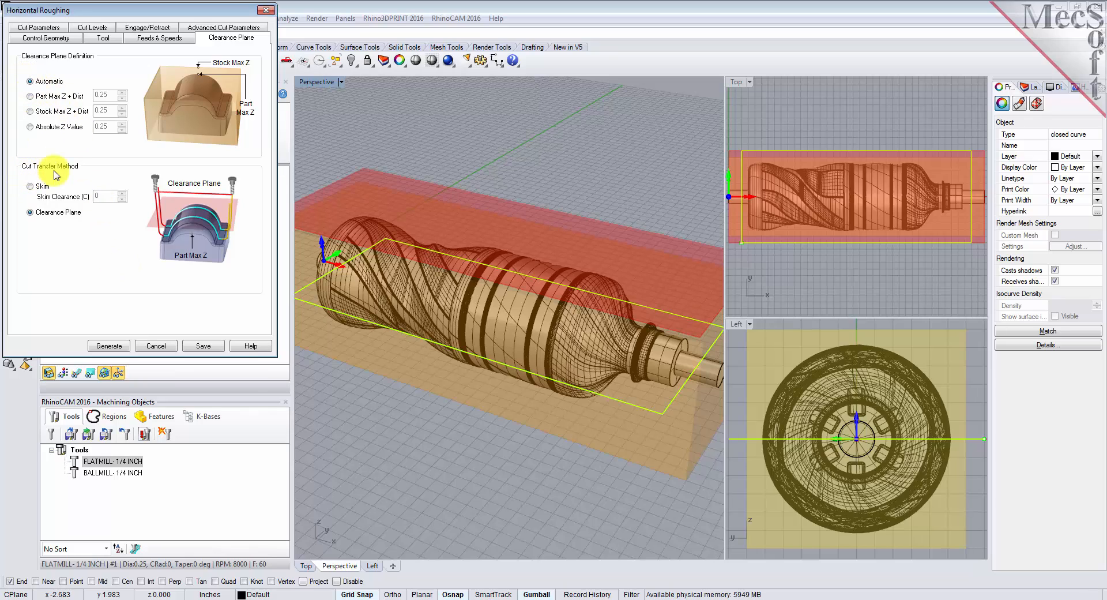
{"action": "left_click", "coordinate": [30, 213]}
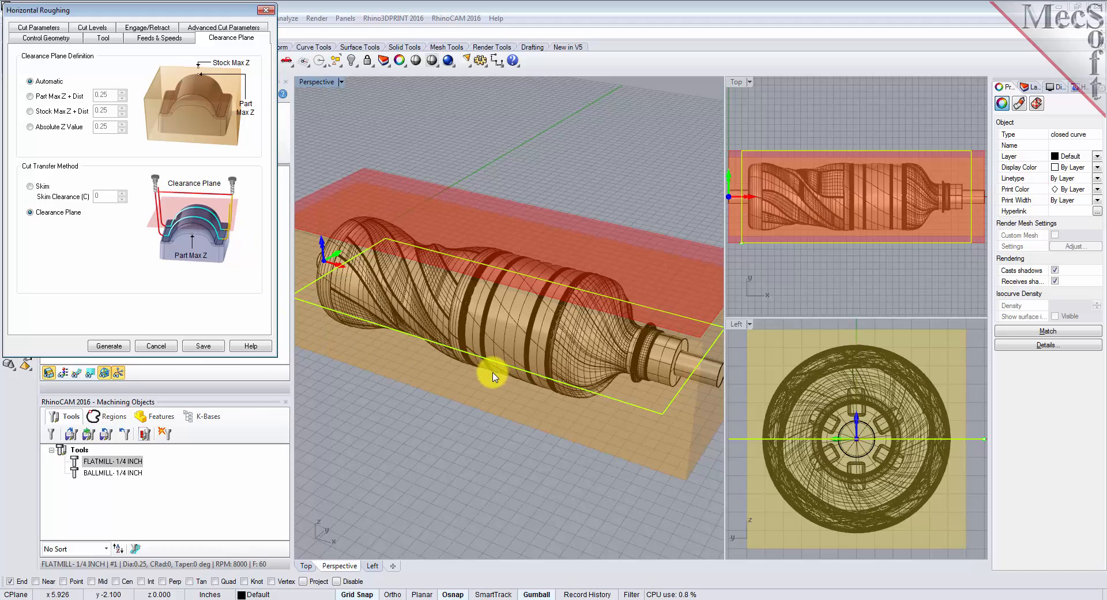
{"action": "mouse_move", "coordinate": [594, 367]}
{"action": "right_mouse_down"}
{"action": "mouse_move", "coordinate": [528, 365]}
{"action": "mouse_move", "coordinate": [508, 338]}
{"action": "mouse_move", "coordinate": [598, 364]}
{"action": "right_mouse_up"}
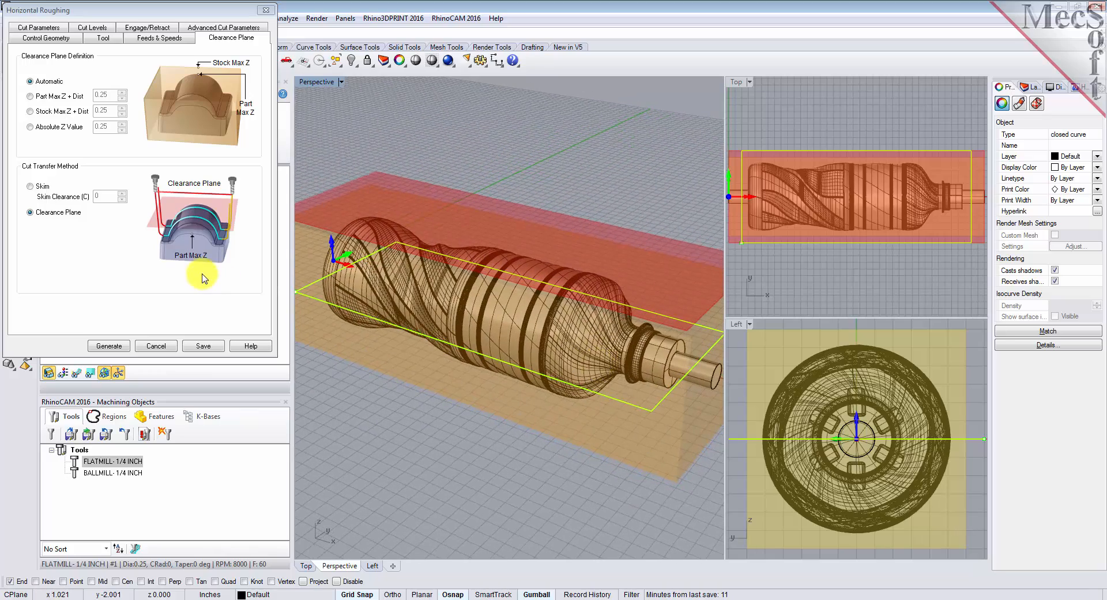
- Set the roughing operation's stepover distance to 40% of the tool diameter in its cut parameters
{"action": "left_click", "coordinate": [36, 30]}
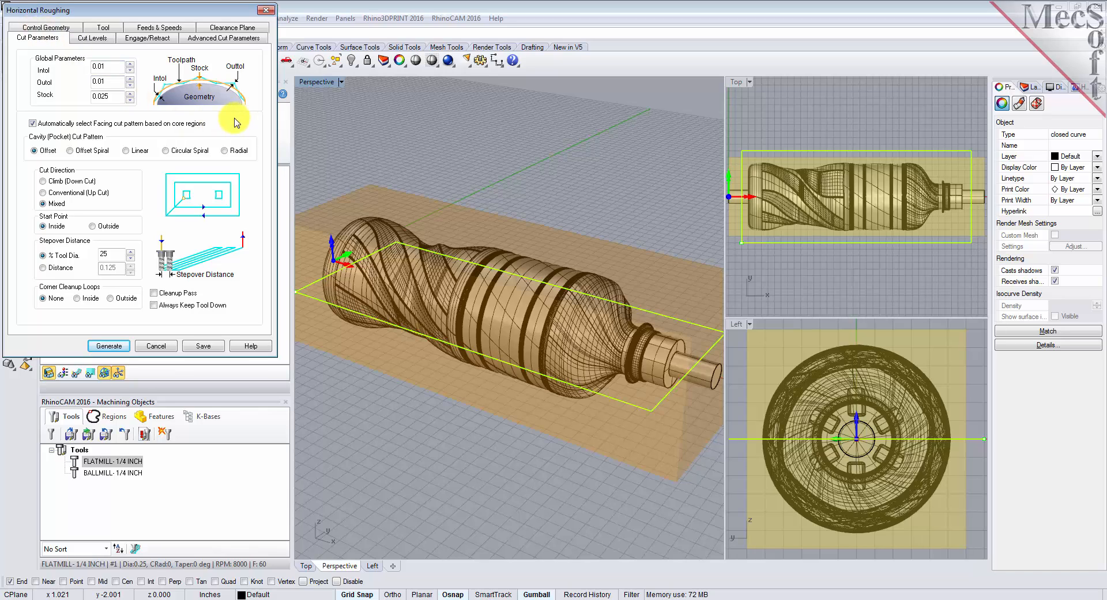
{"action": "left_click", "coordinate": [111, 67]}
{"action": "left_click", "coordinate": [112, 82]}
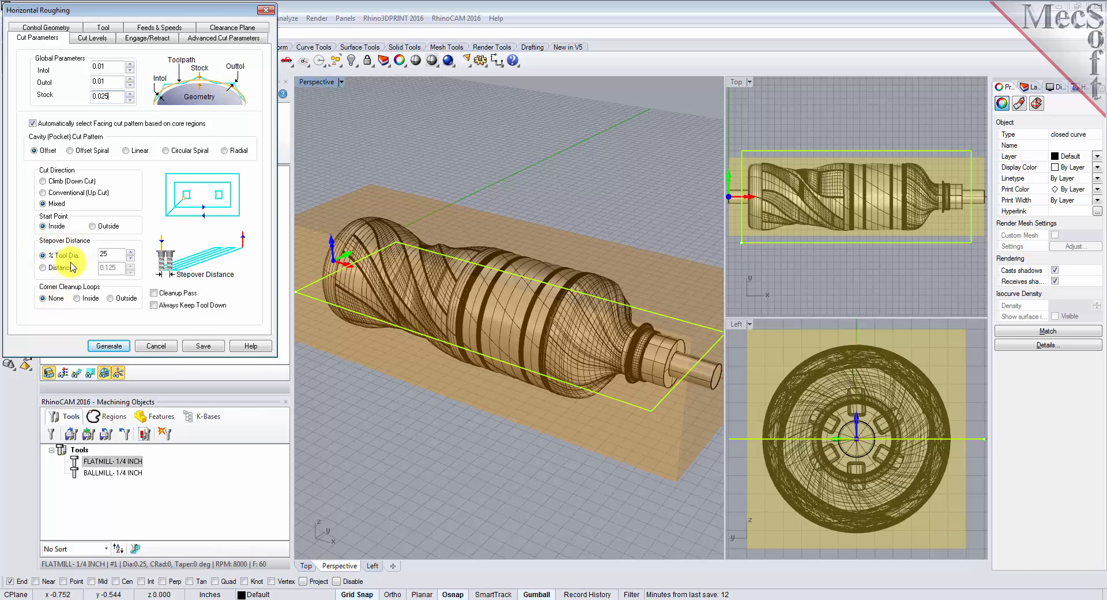
{"action": "left_click_drag", "start_coordinate": [110, 254], "coordinate": [85, 255]}
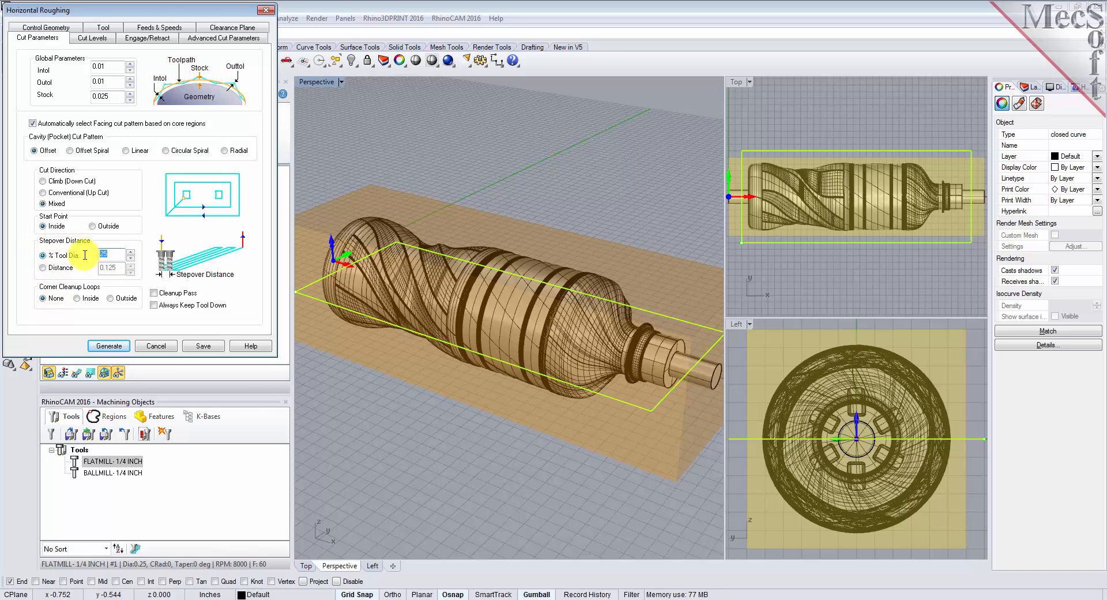
{"action": "type", "text": "40"}
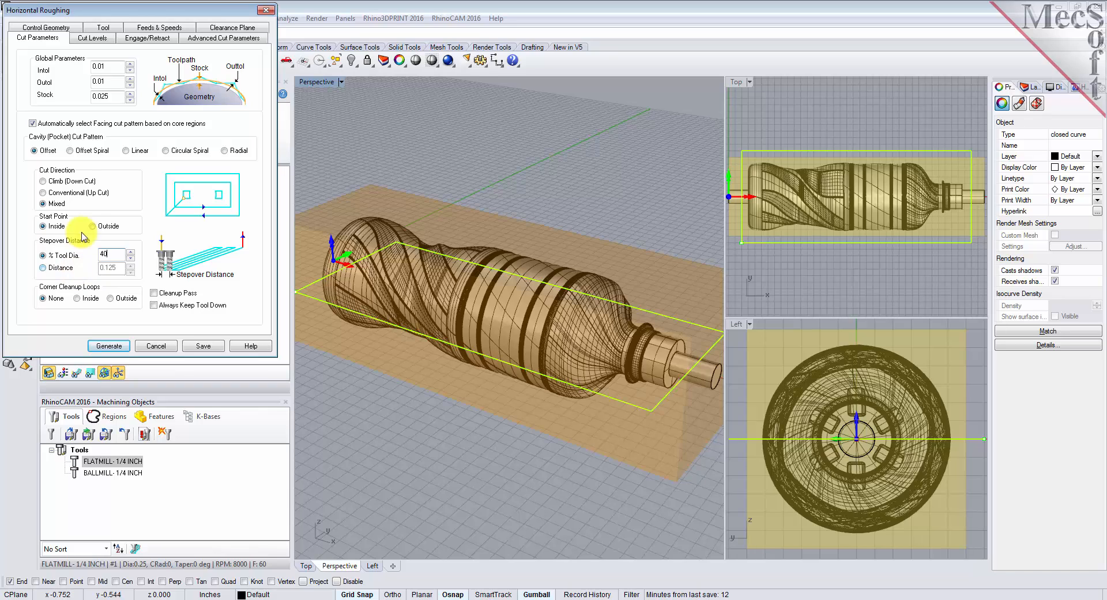
- Enable the bottom cut level and set it to -0, keeping the stepdown at 50% of the tool diameter
{"action": "left_click", "coordinate": [90, 38]}
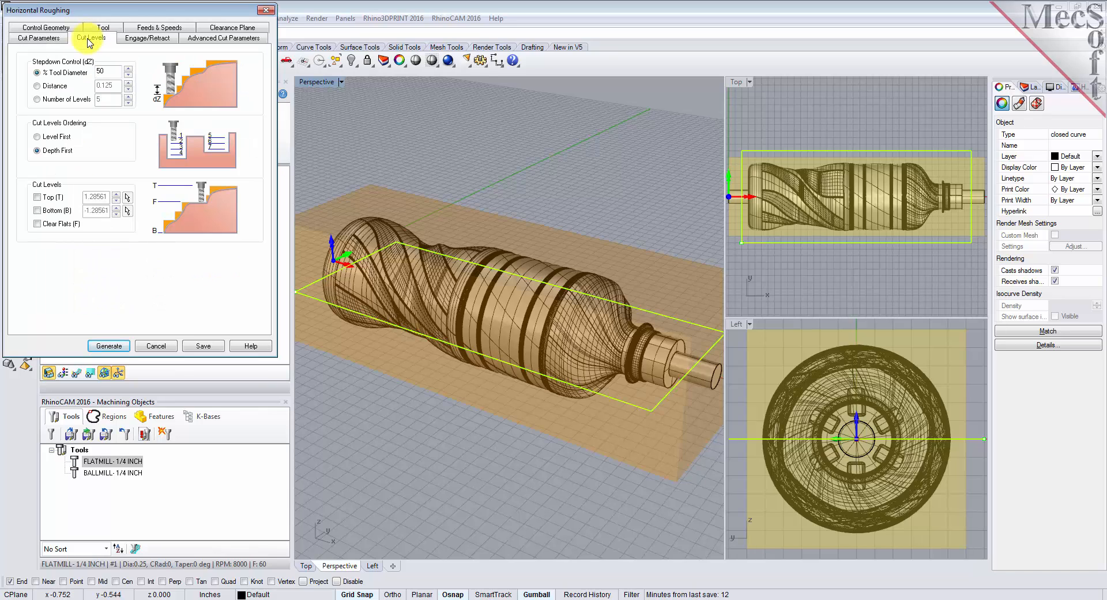
{"action": "double_click", "coordinate": [111, 70]}
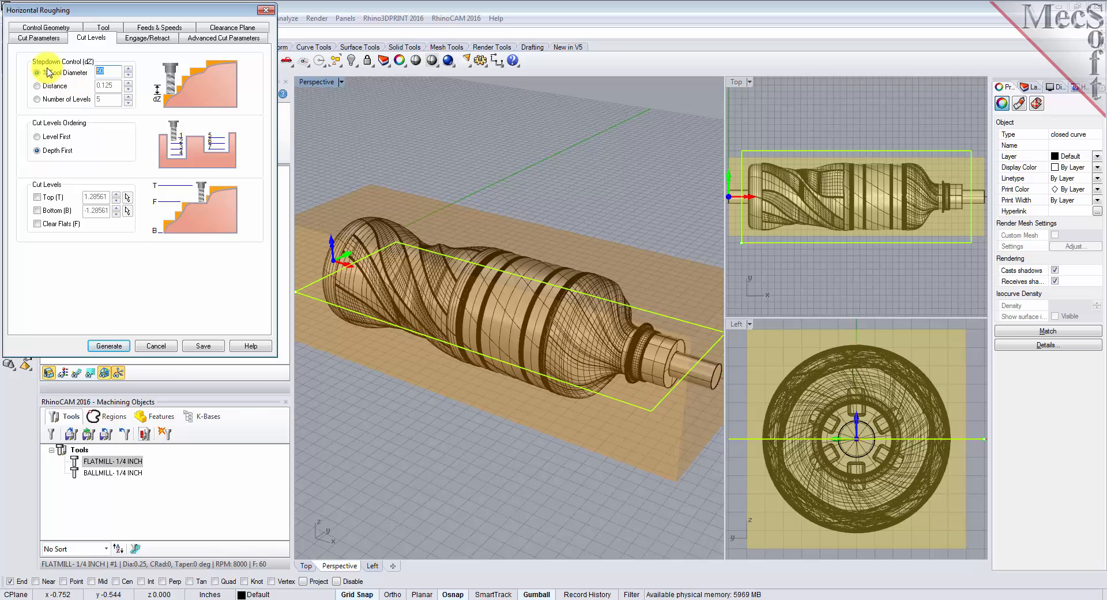
{"action": "left_click", "coordinate": [38, 38]}
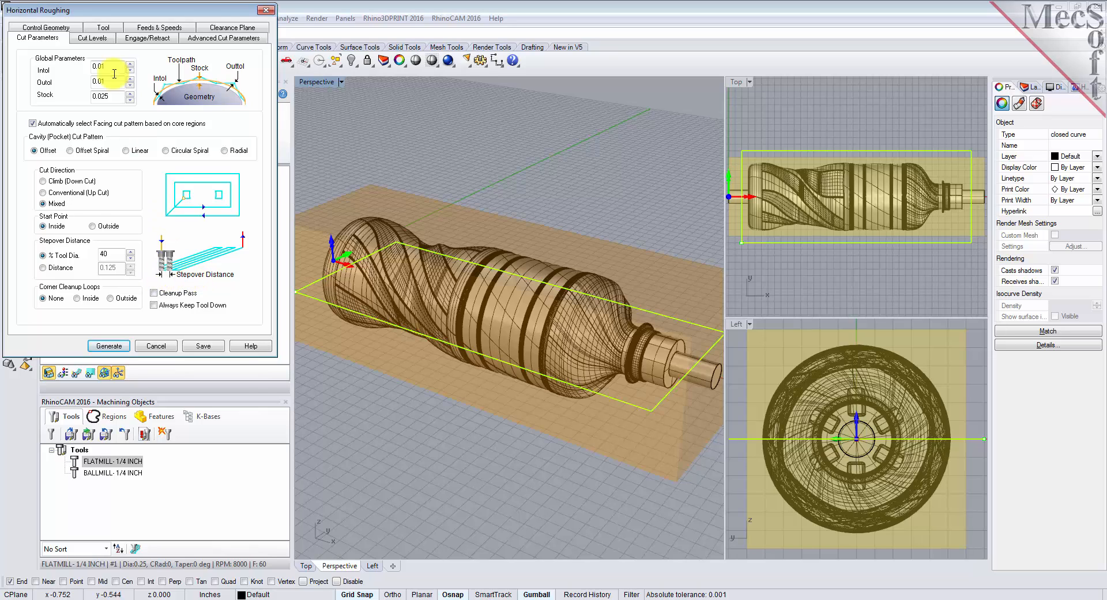
{"action": "left_click", "coordinate": [91, 37]}
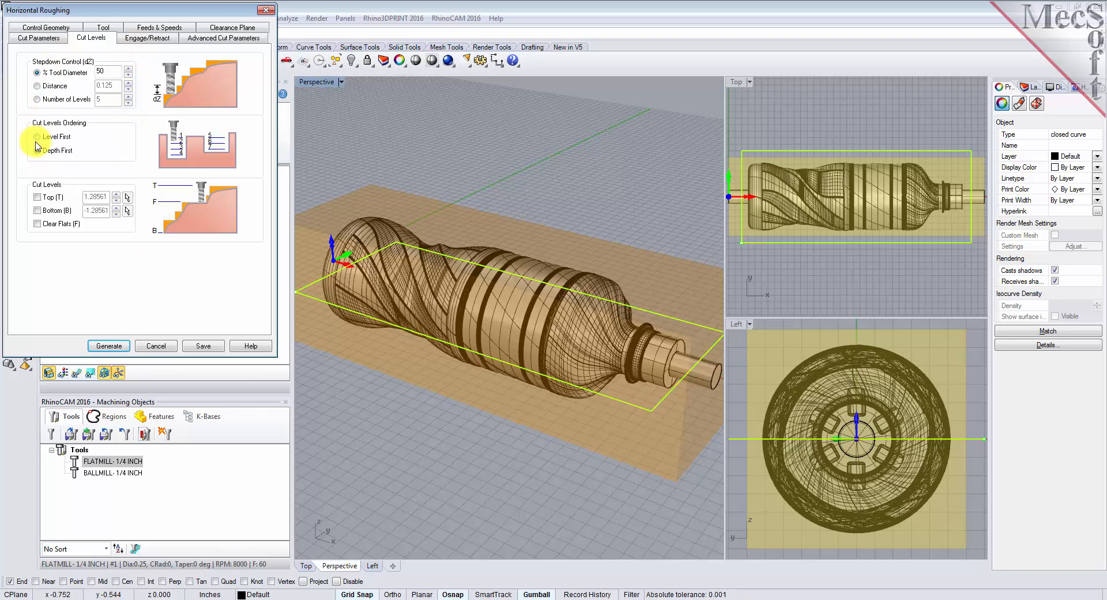
{"action": "left_click", "coordinate": [37, 212]}
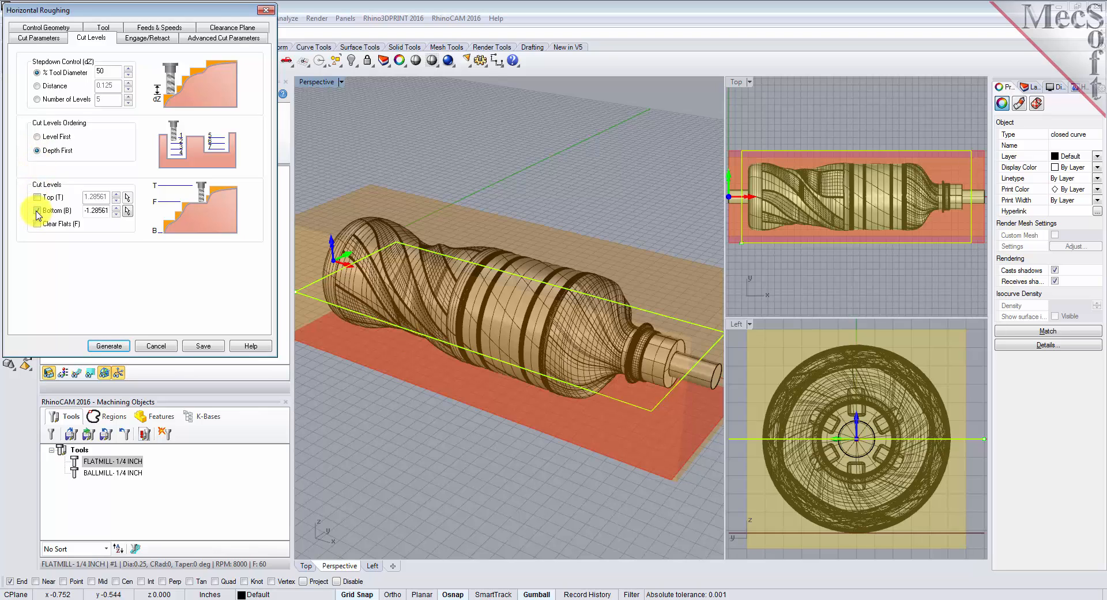
{"action": "double_click", "coordinate": [99, 212]}
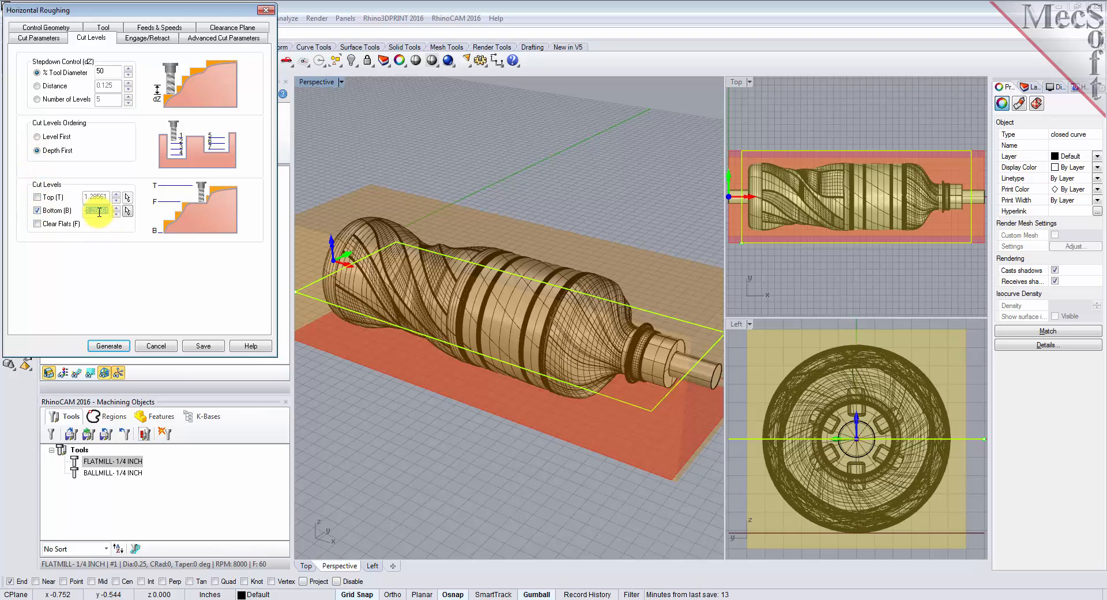
{"action": "type", "text": "-0"}
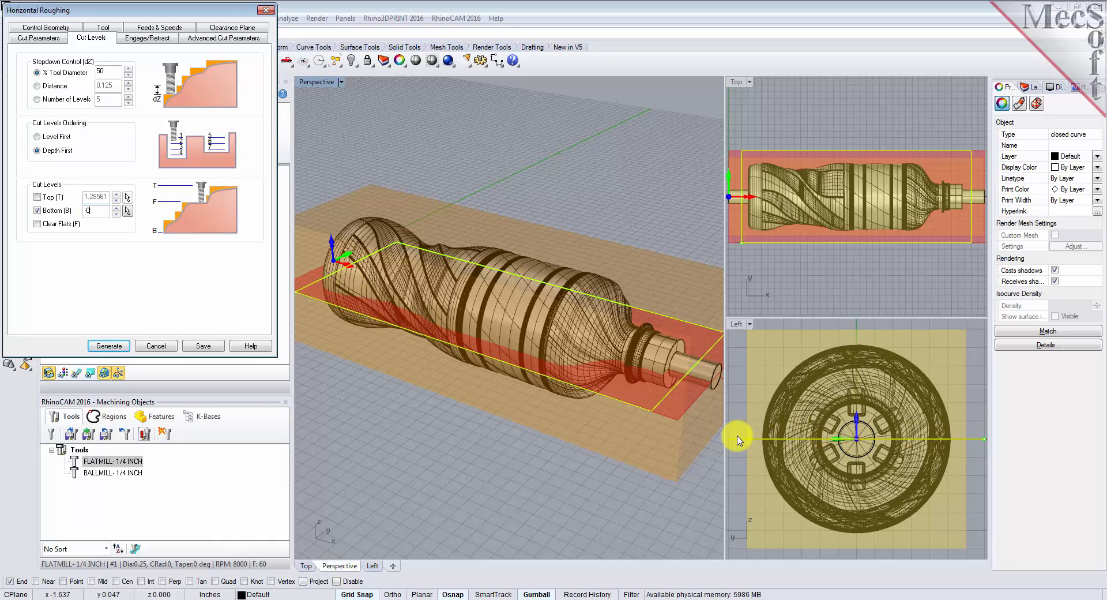
- Generate the roughing toolpath with a Path ramp at a 10-degree angle and a 0.275 linear extension for engaging in air
{"action": "left_click", "coordinate": [147, 38]}
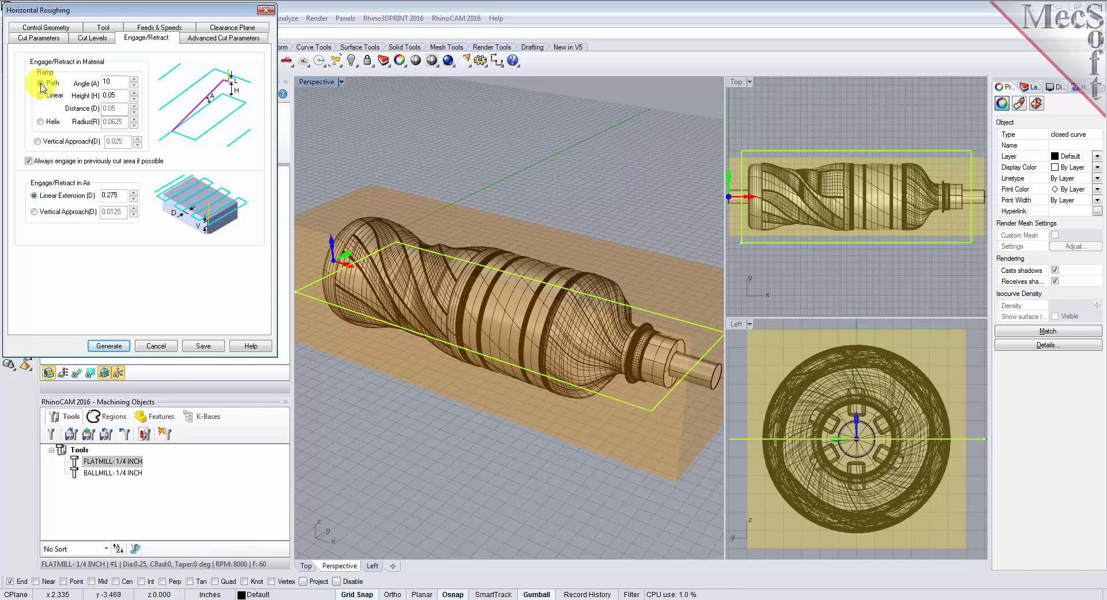
{"action": "double_click", "coordinate": [108, 81]}
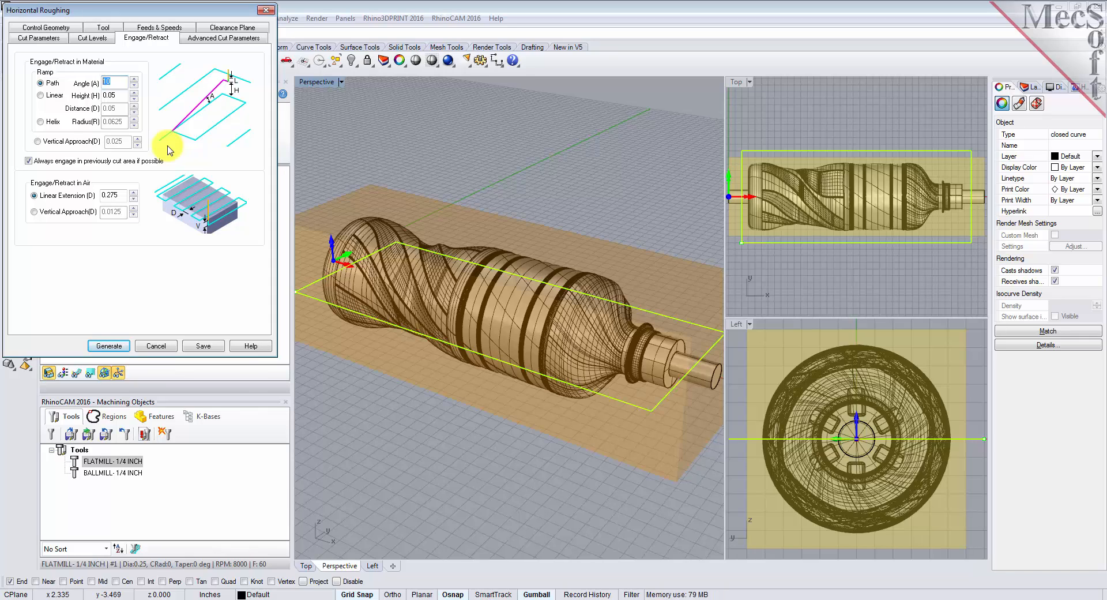
{"action": "left_click", "coordinate": [29, 162]}
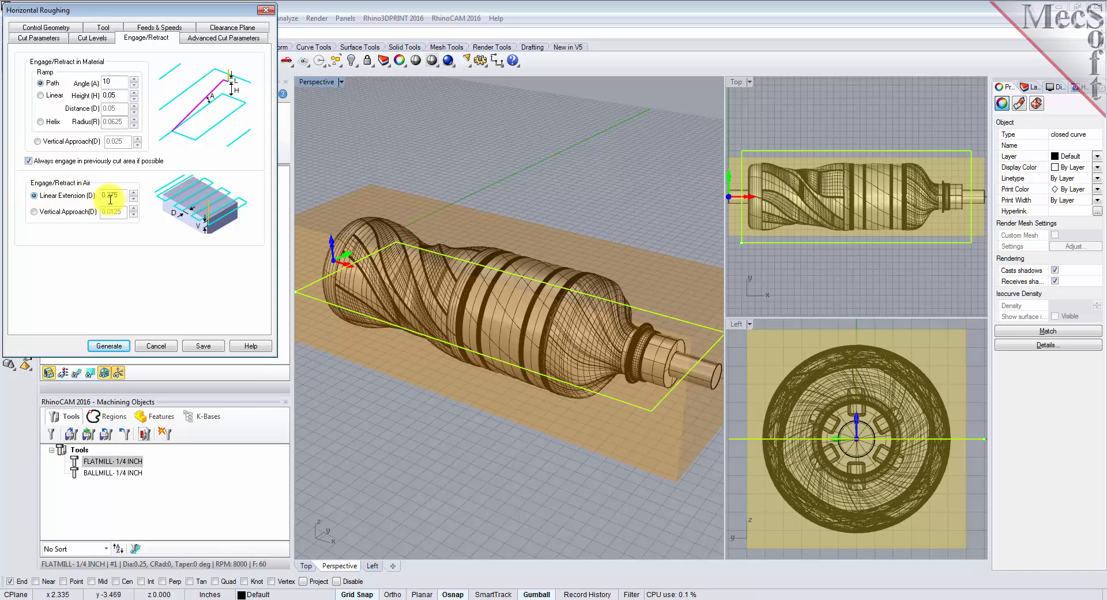
{"action": "left_click", "coordinate": [104, 196]}
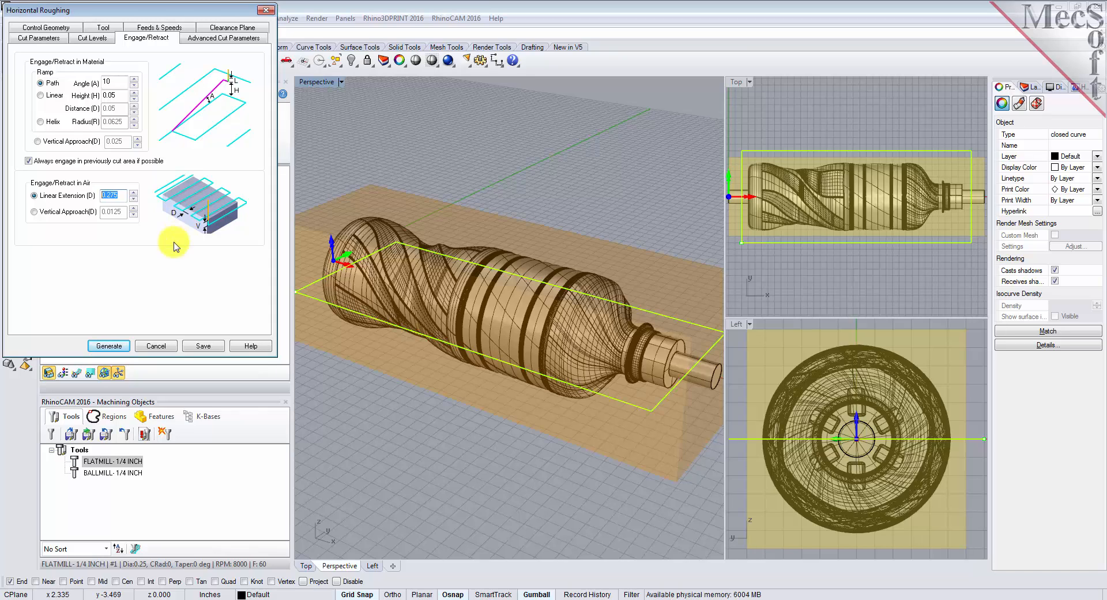
{"action": "left_click", "coordinate": [113, 346]}
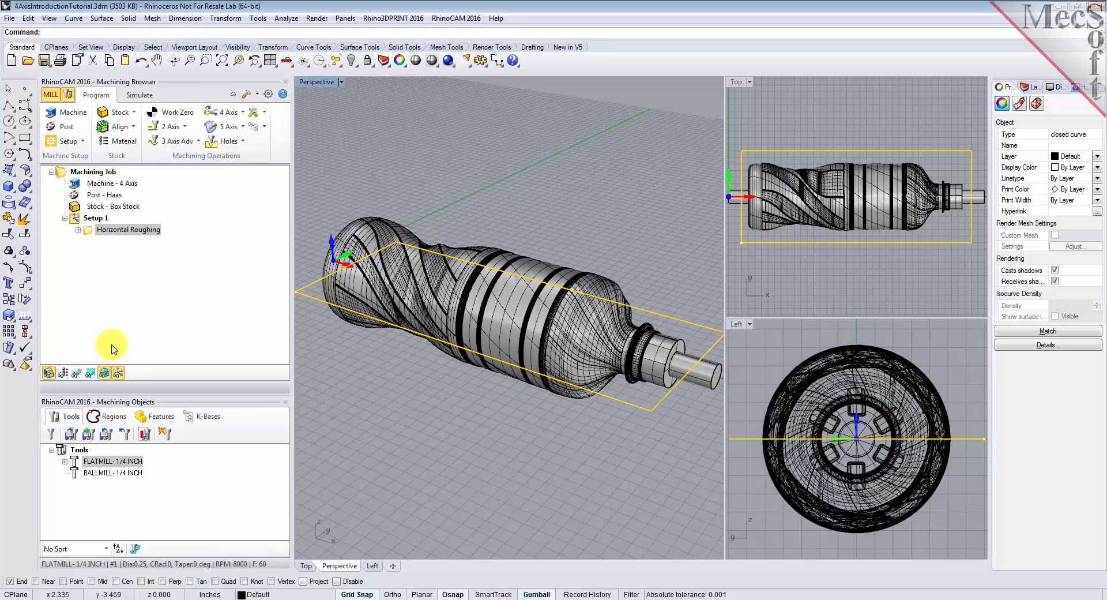
- Display the generated roughing toolpath and inspect it over the bottle model
{"action": "left_click", "coordinate": [78, 378]}
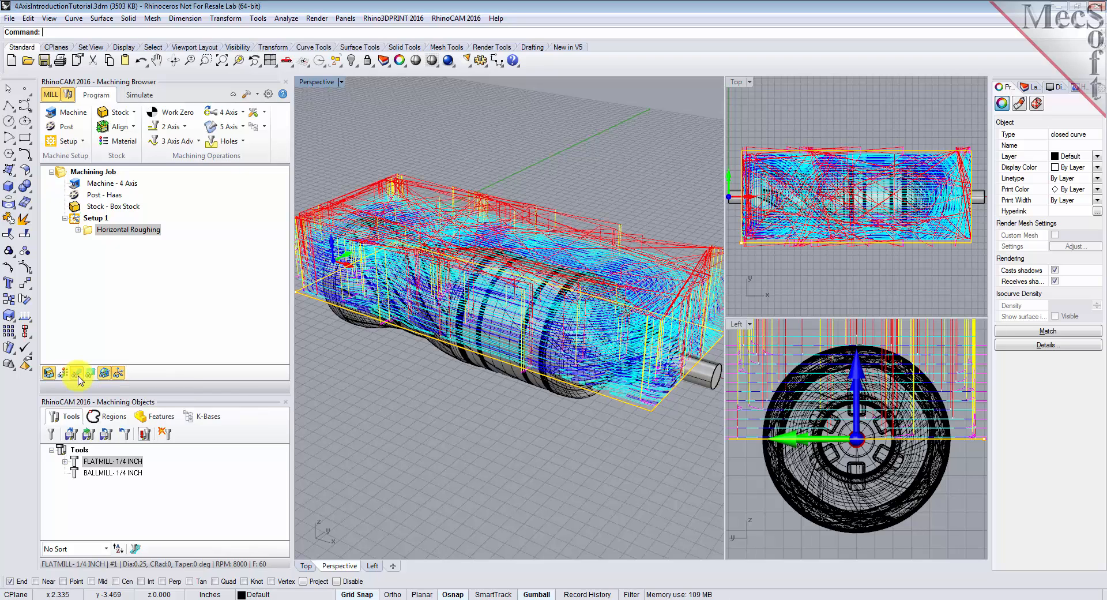
{"action": "left_click", "coordinate": [79, 377]}
{"action": "left_click", "coordinate": [79, 377]}
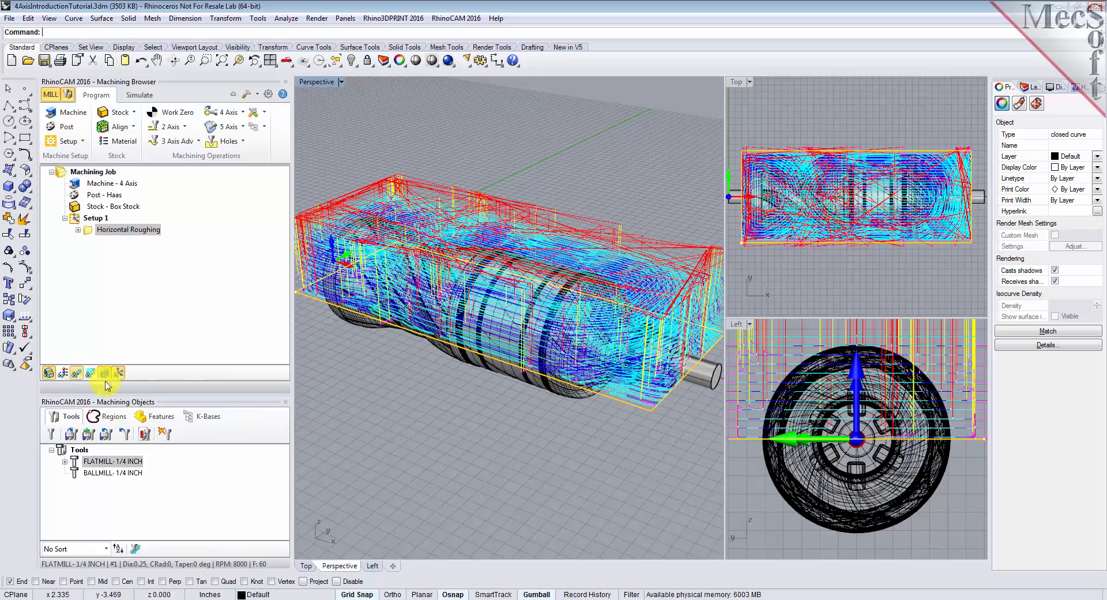
{"action": "right_click_drag", "start_coordinate": [559, 372], "coordinate": [578, 360]}
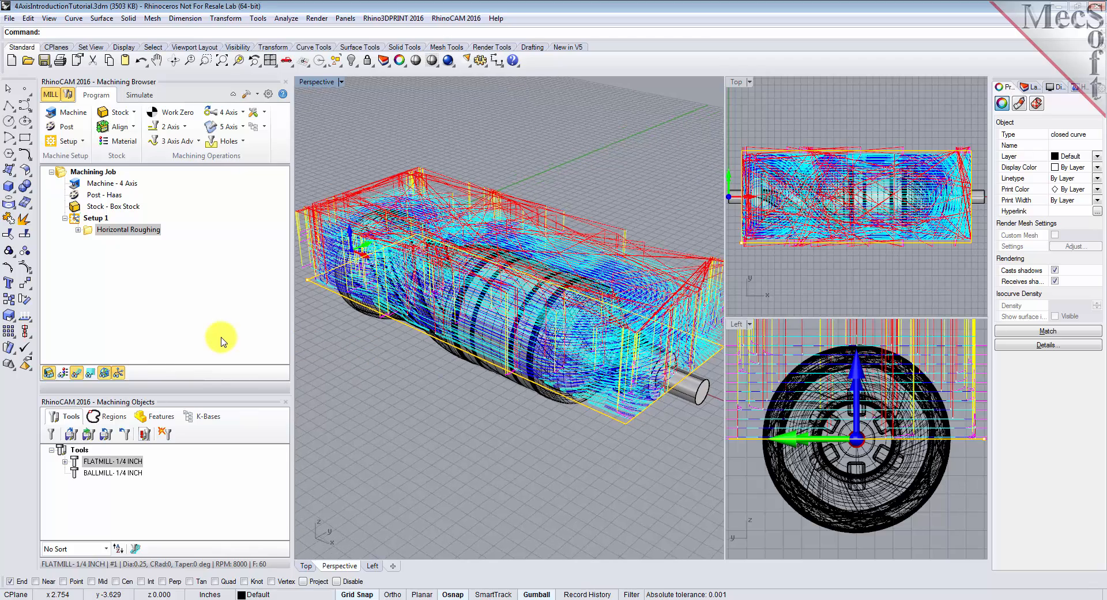
- Review the simulation preferences for model type, simulation mode and accuracy, and accept them with Polygonal Model and Fine accuracy
{"action": "left_click", "coordinate": [140, 96]}
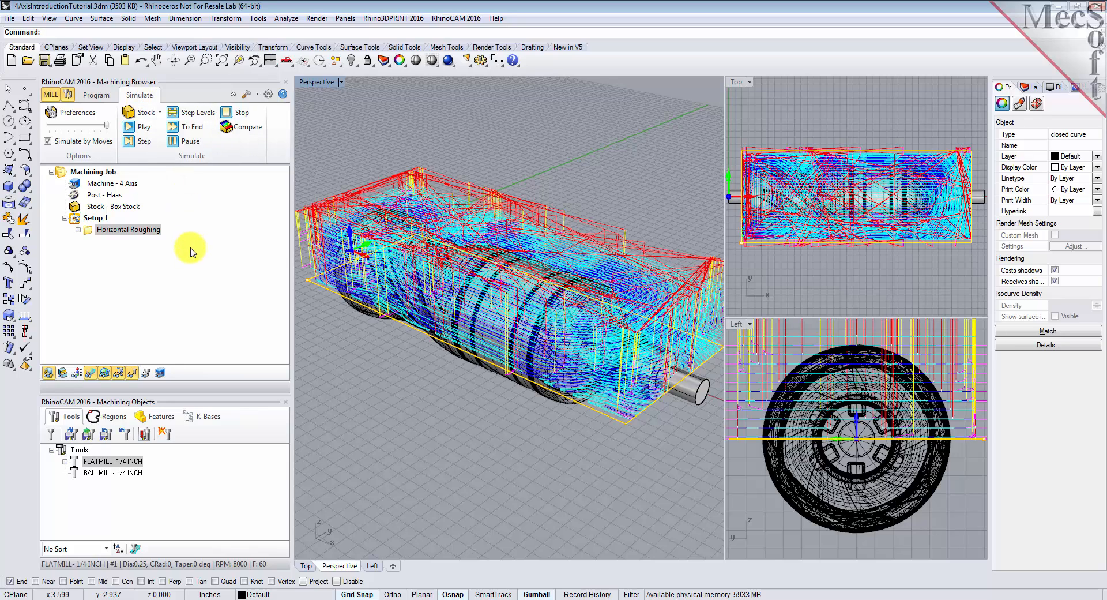
{"action": "left_click", "coordinate": [72, 111]}
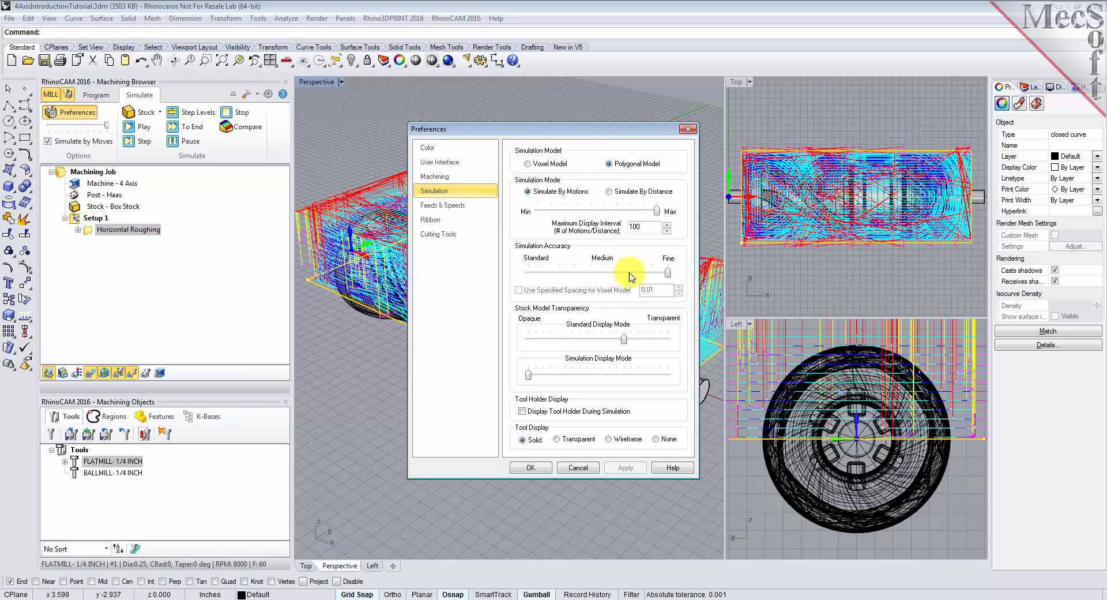
{"action": "left_click", "coordinate": [528, 467]}
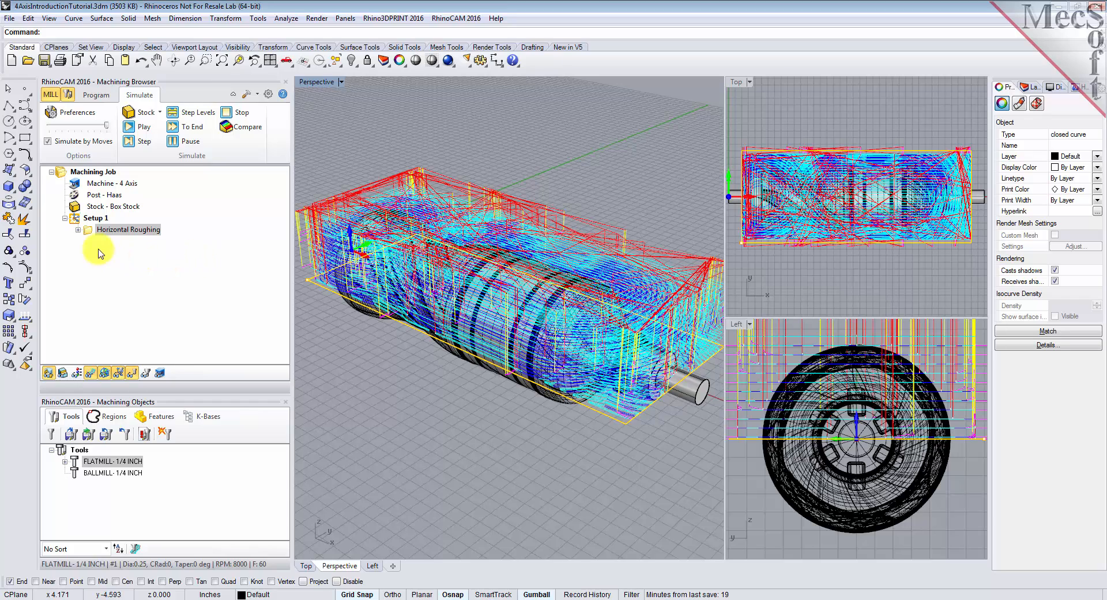
- Simulate the Horizontal Roughing operation on the visible box stock, then hide the toolpath and inspect the cut stock
{"action": "left_click", "coordinate": [88, 233]}
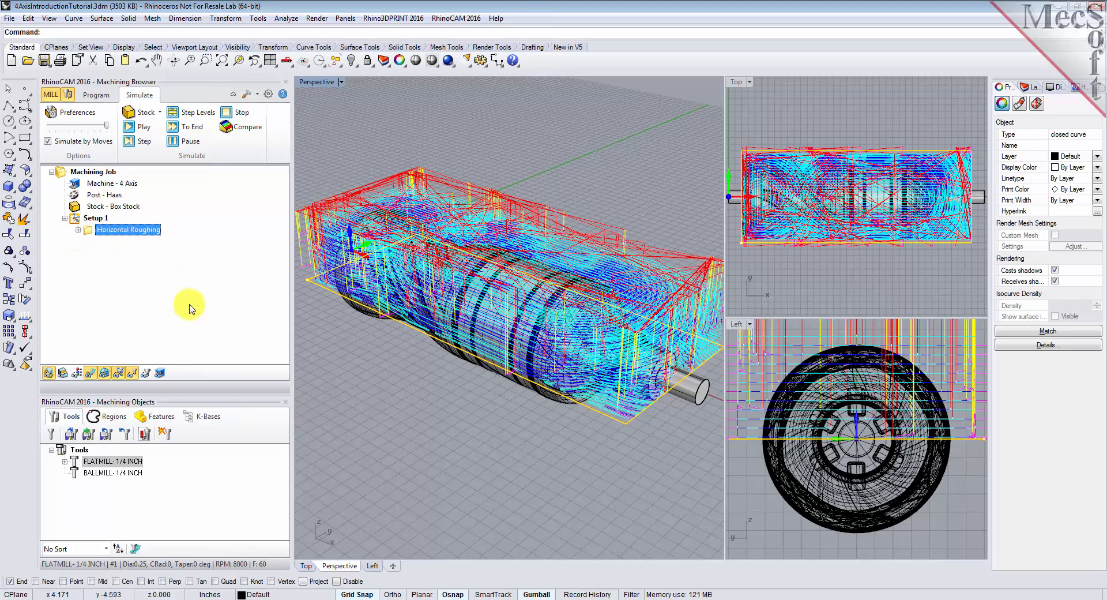
{"action": "left_click", "coordinate": [63, 375]}
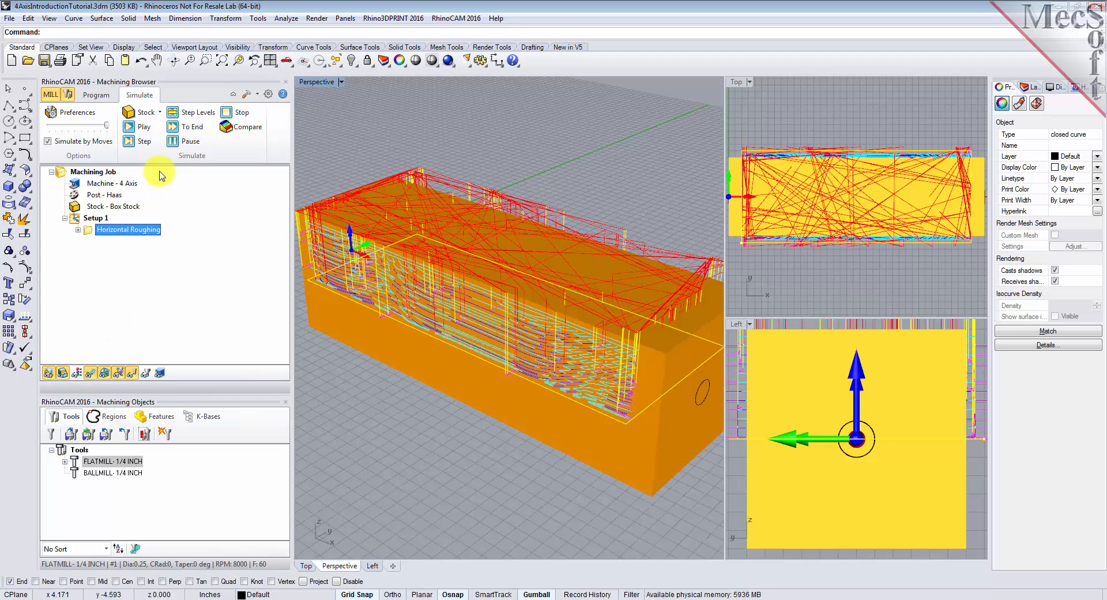
{"action": "left_click", "coordinate": [151, 133]}
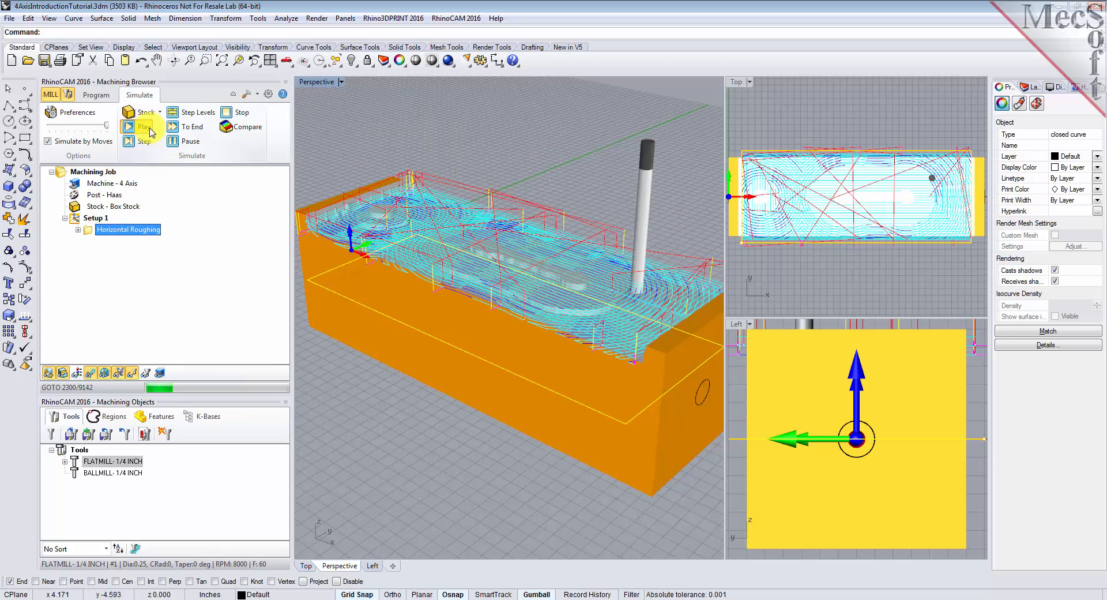
{"action": "left_click", "coordinate": [91, 374]}
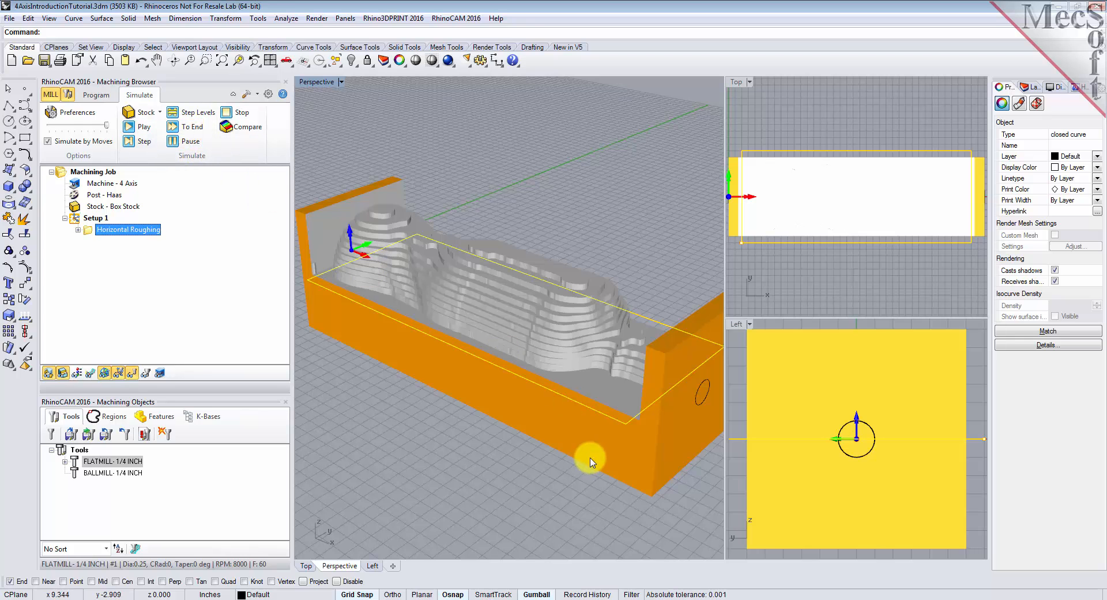
{"action": "mouse_move", "coordinate": [592, 459]}
{"action": "right_mouse_down"}
{"action": "mouse_move", "coordinate": [500, 464]}
{"action": "mouse_move", "coordinate": [496, 400]}
{"action": "mouse_move", "coordinate": [559, 469]}
{"action": "mouse_move", "coordinate": [613, 420]}
{"action": "mouse_move", "coordinate": [626, 469]}
{"action": "mouse_move", "coordinate": [617, 563]}
{"action": "mouse_move", "coordinate": [567, 436]}
{"action": "mouse_move", "coordinate": [584, 465]}
{"action": "mouse_move", "coordinate": [598, 455]}
{"action": "right_mouse_up"}
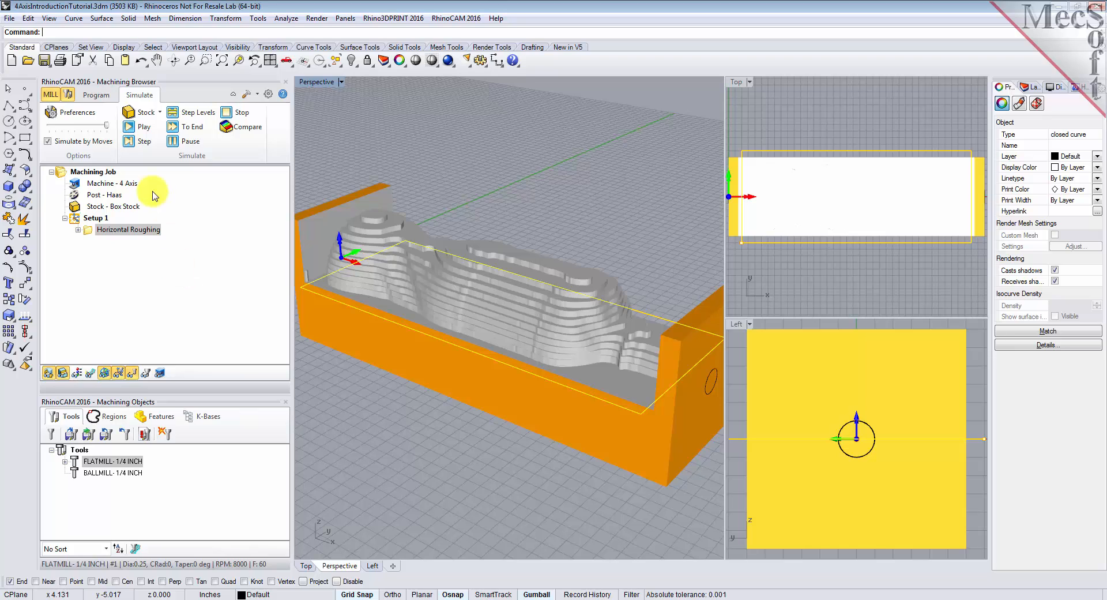
- Add a rotate-table setup after Setup 1 with a 180-degree counter-clockwise table rotation angle
{"action": "left_click", "coordinate": [95, 95]}
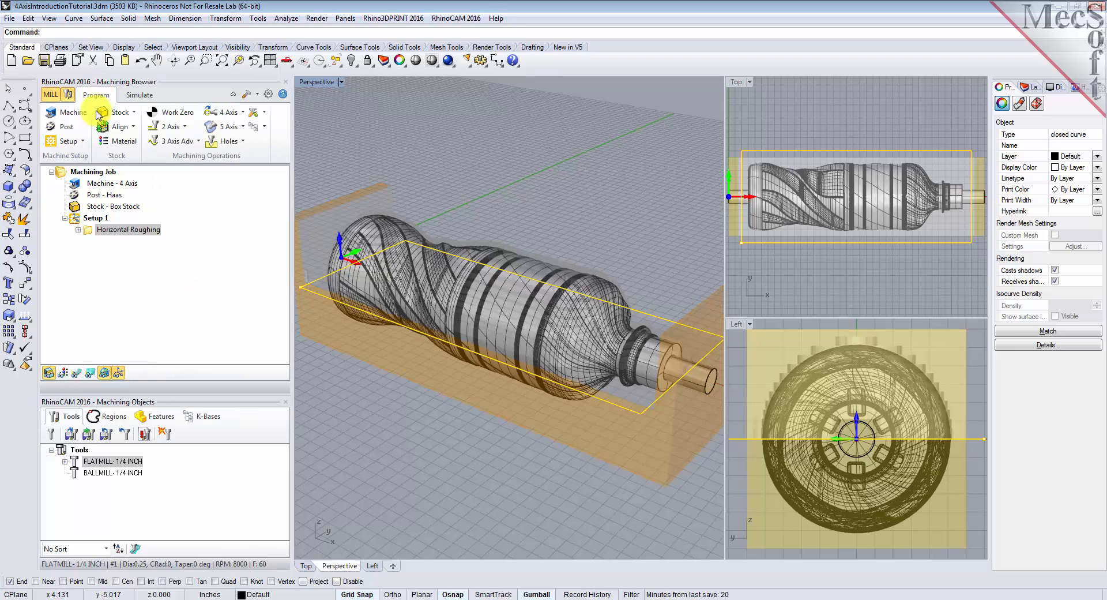
{"action": "left_click", "coordinate": [74, 220]}
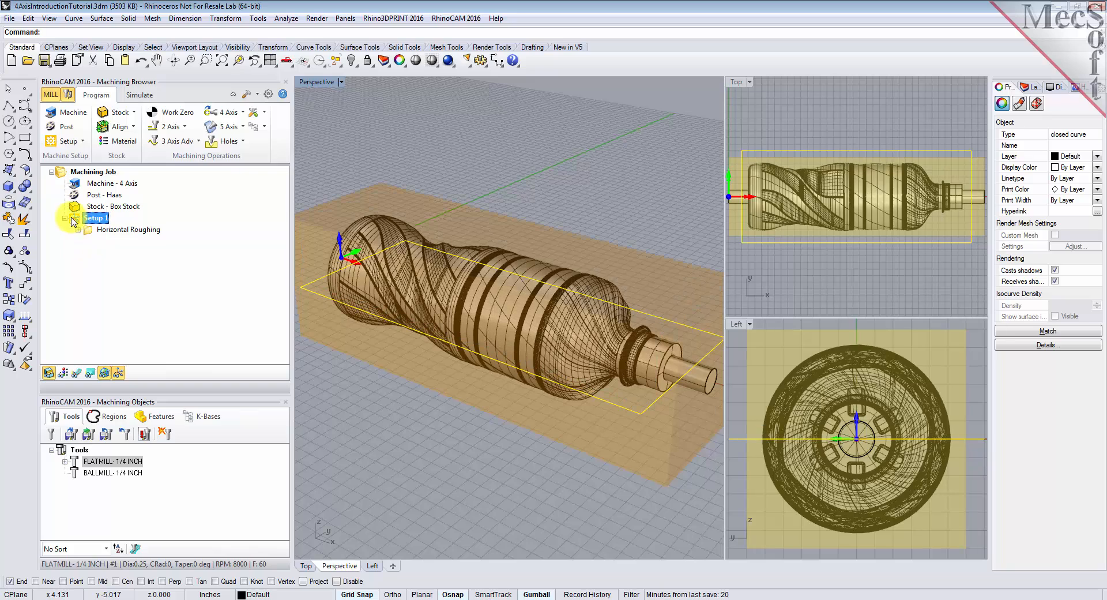
{"action": "left_click", "coordinate": [81, 141]}
{"action": "left_click", "coordinate": [147, 179]}
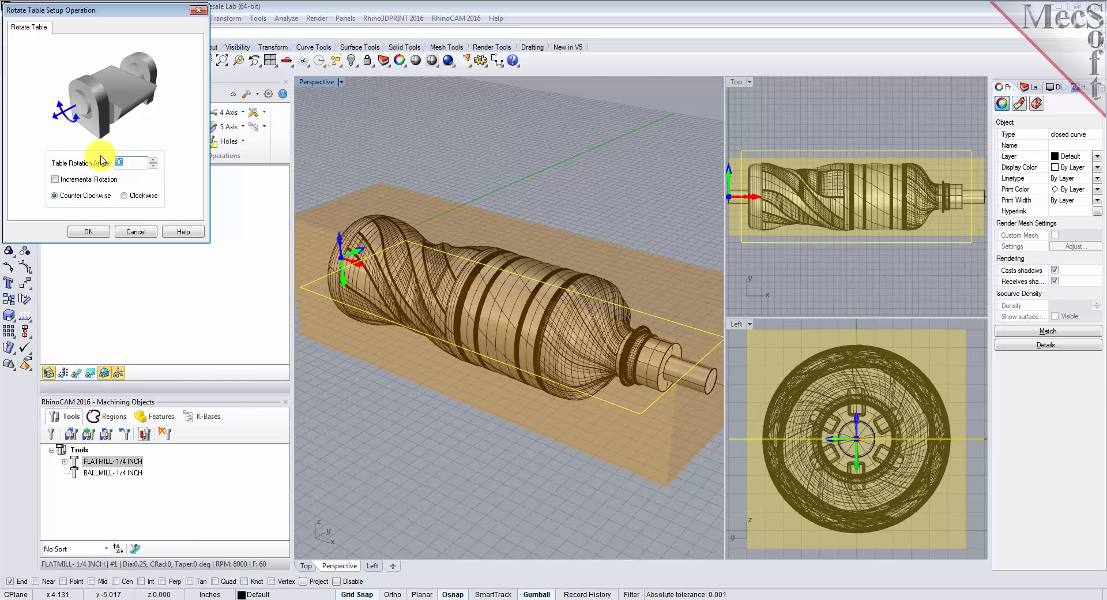
{"action": "type", "text": "180"}
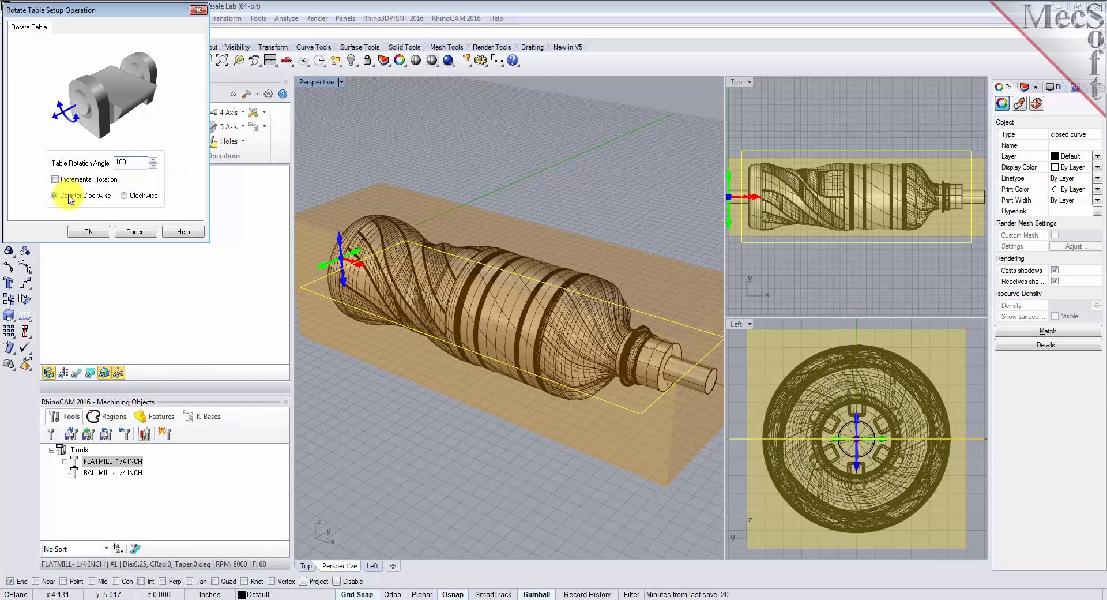
{"action": "left_click", "coordinate": [100, 233]}
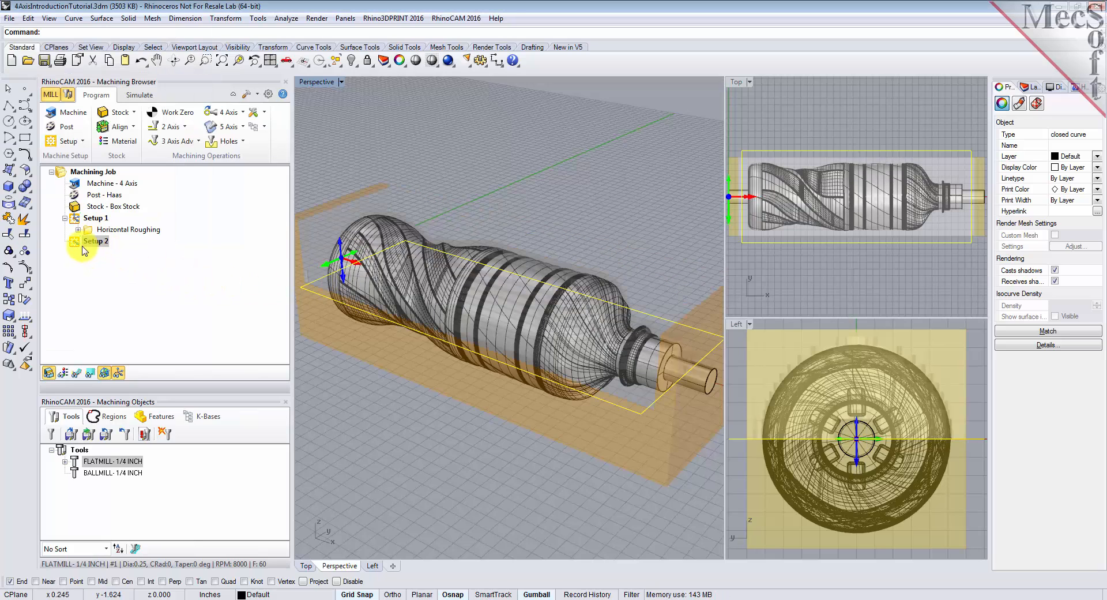
- Copy the Horizontal Roughing operation from Setup 1 and paste it into Setup 2
{"action": "left_click", "coordinate": [78, 242]}
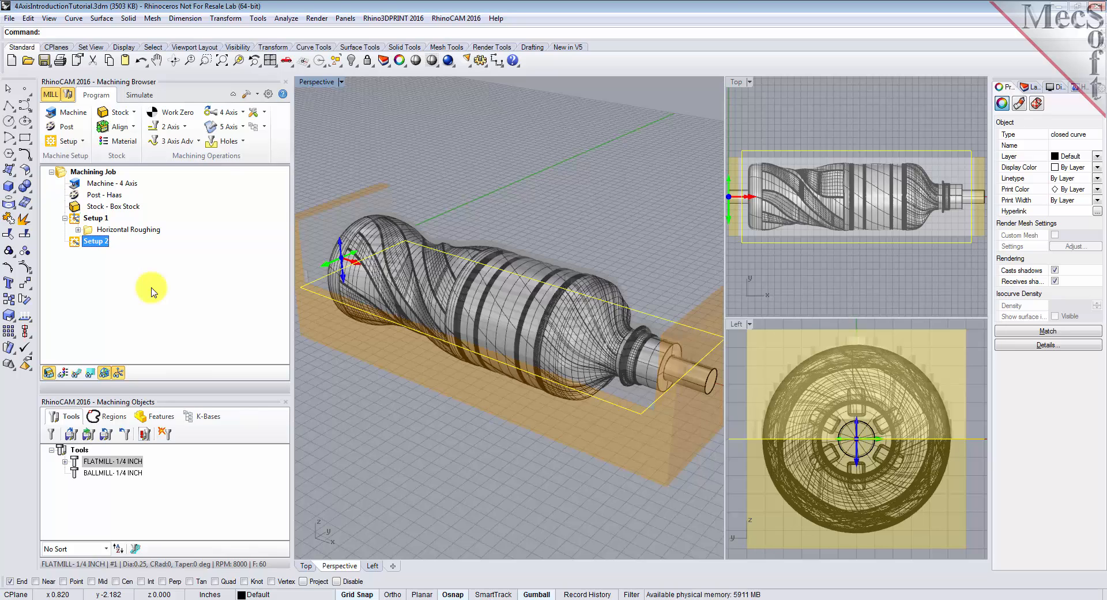
{"action": "left_click", "coordinate": [90, 232]}
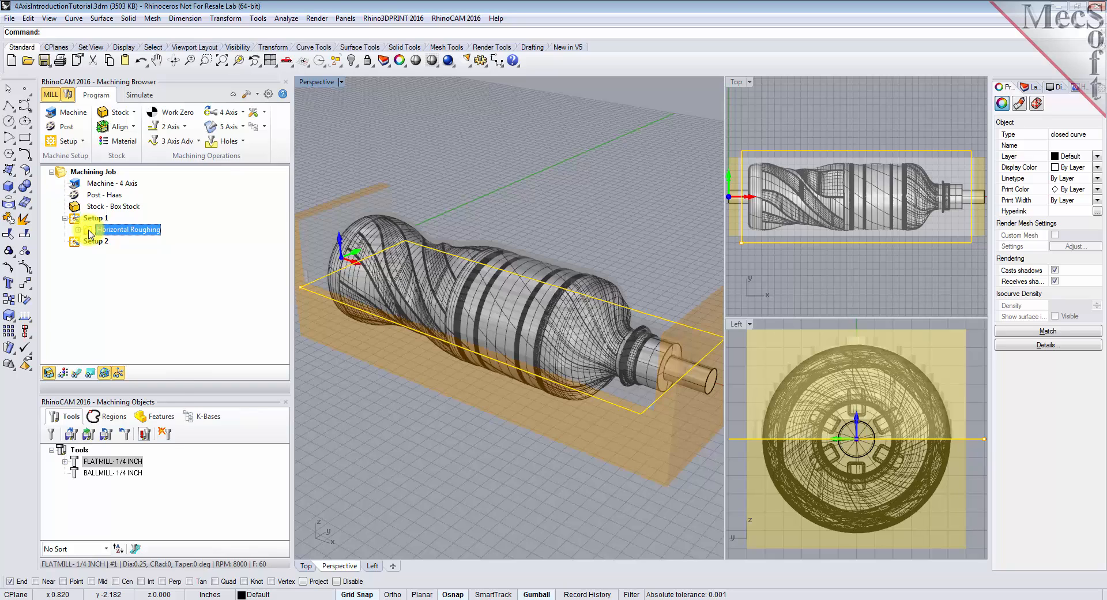
{"action": "right_click", "coordinate": [90, 233]}
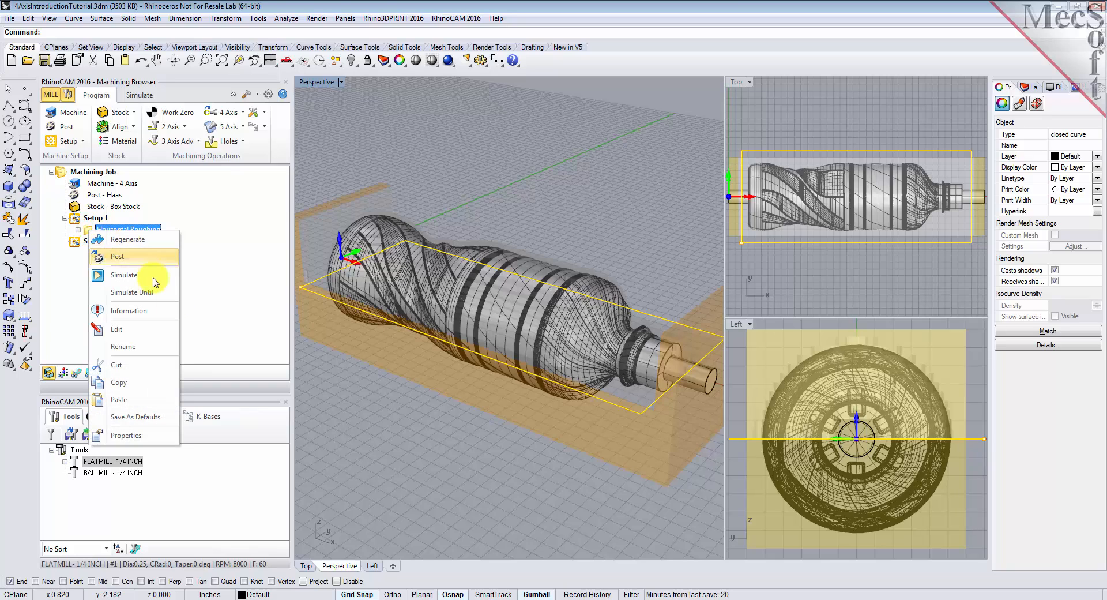
{"action": "left_click", "coordinate": [161, 383]}
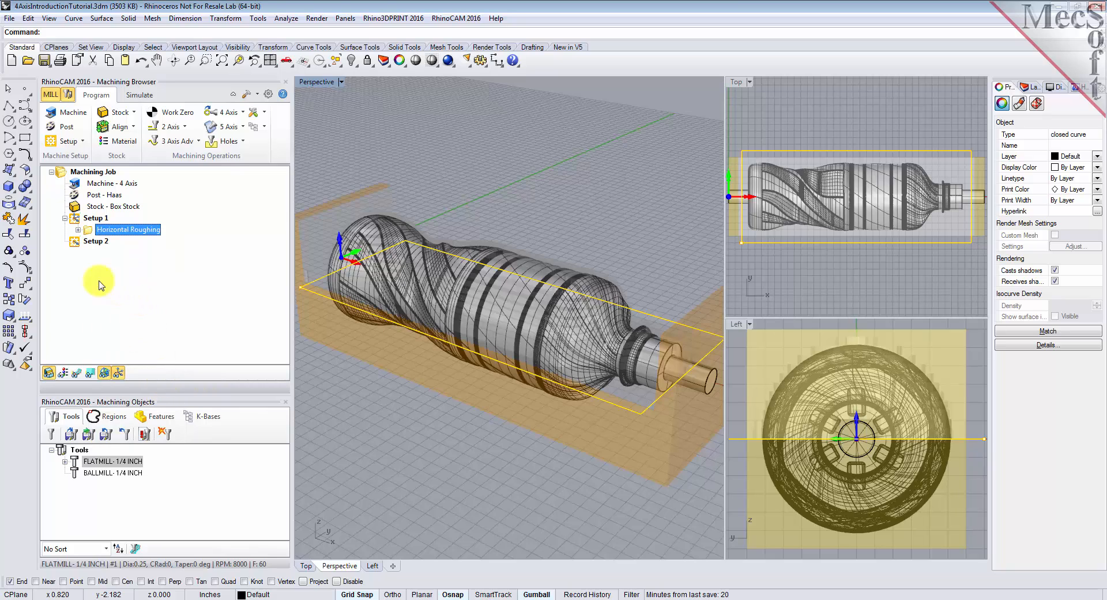
{"action": "left_click", "coordinate": [75, 245]}
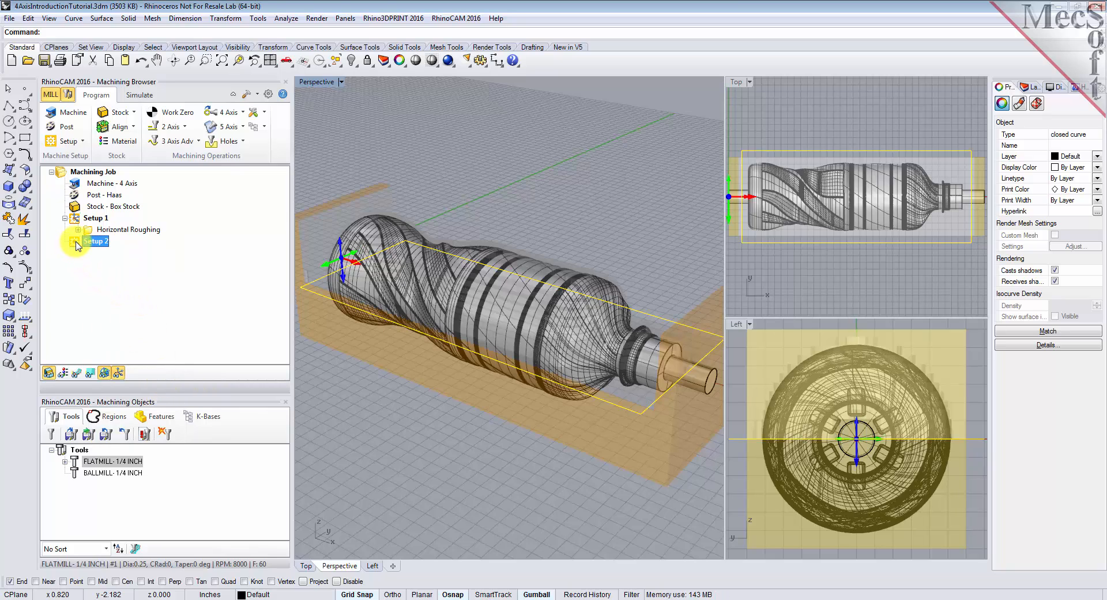
{"action": "right_click", "coordinate": [77, 245]}
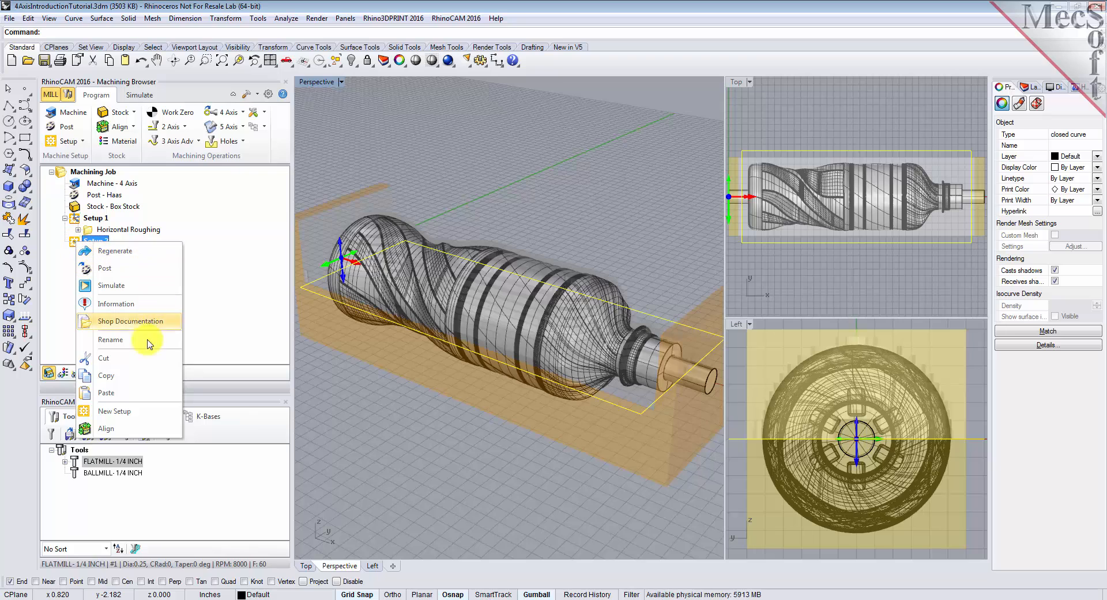
{"action": "left_click", "coordinate": [140, 397]}
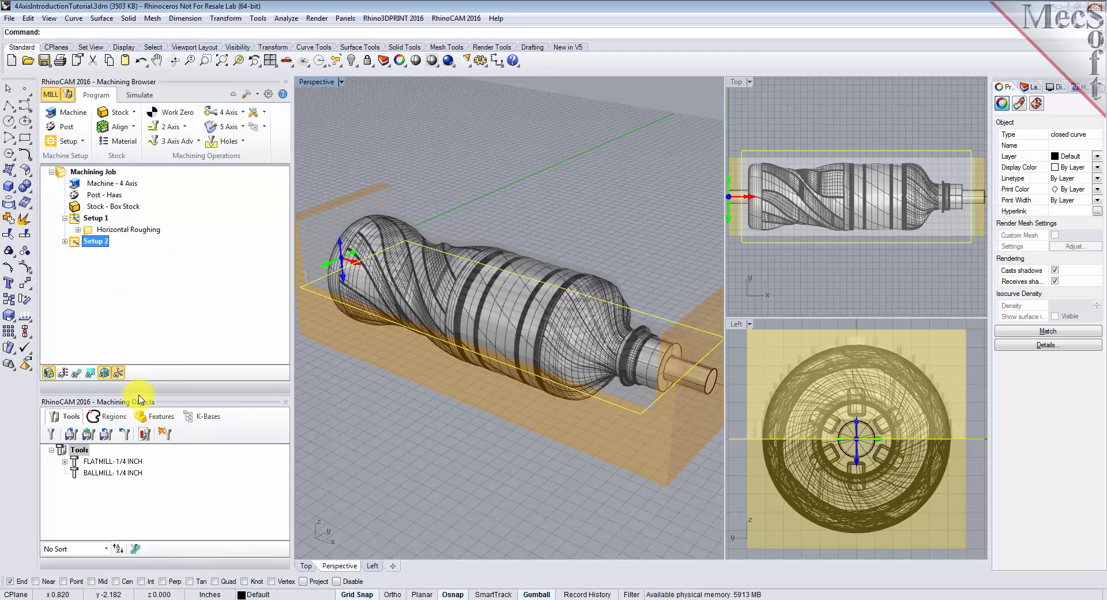
- Expand Setup 2 and regenerate the toolpath of its copied Horizontal Roughing operation
{"action": "left_click", "coordinate": [64, 241]}
{"action": "left_click", "coordinate": [89, 253]}
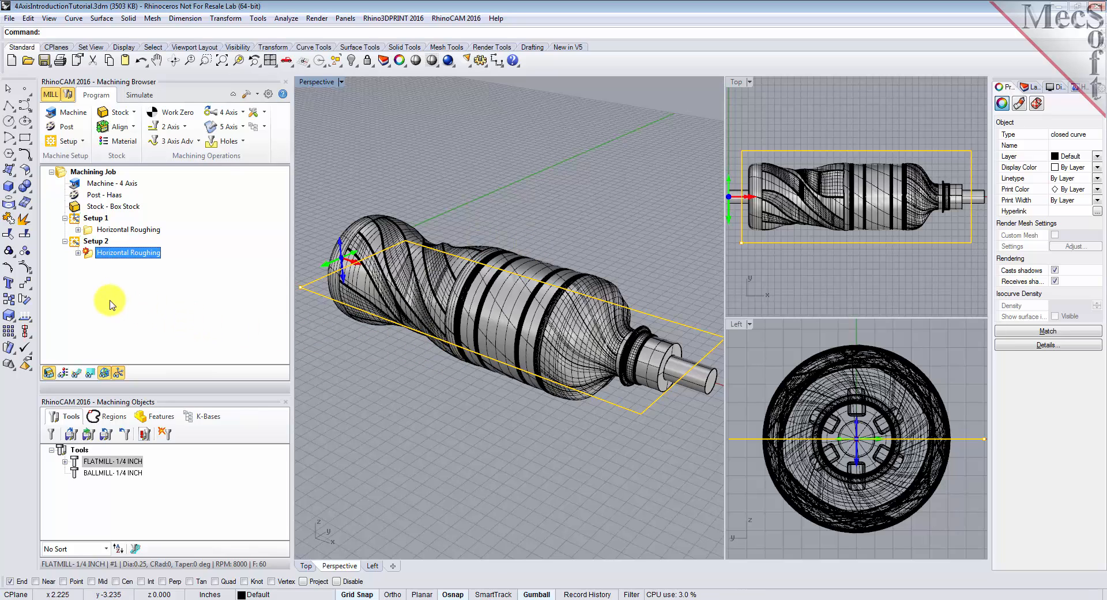
{"action": "right_click", "coordinate": [91, 259]}
{"action": "left_click", "coordinate": [172, 265]}
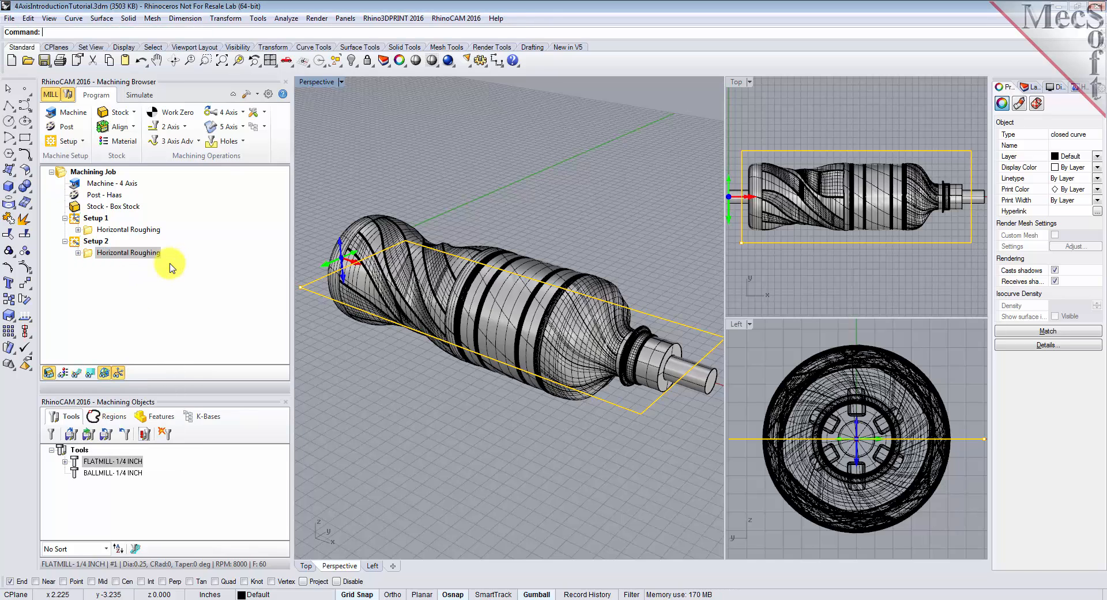
- Simulate the Setup 2 Horizontal Roughing operation through to its end and inspect the cut stock
{"action": "left_click", "coordinate": [139, 94]}
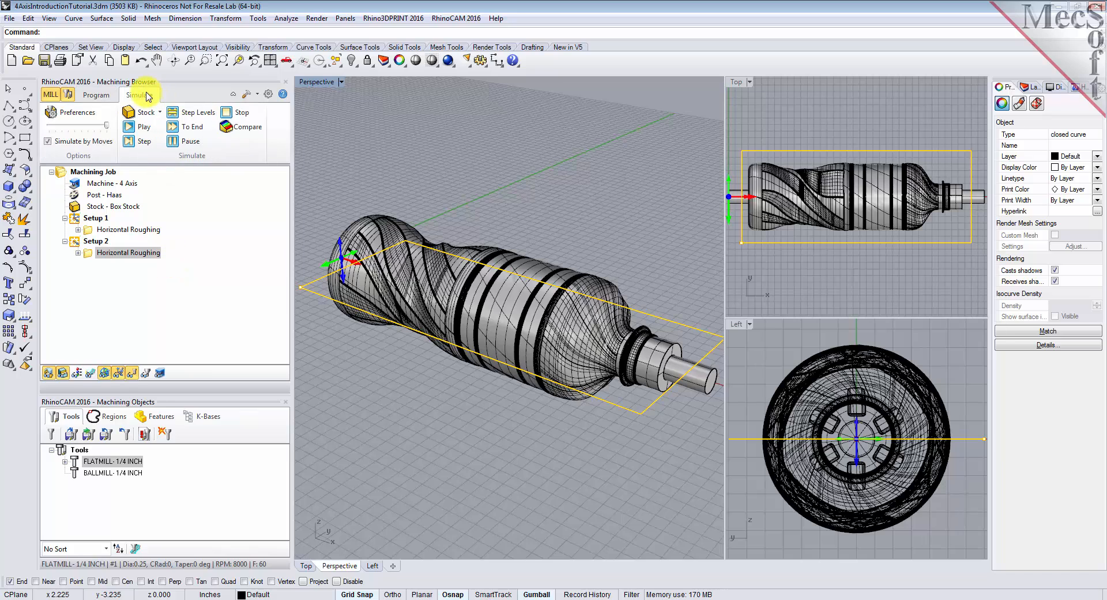
{"action": "left_click", "coordinate": [143, 127]}
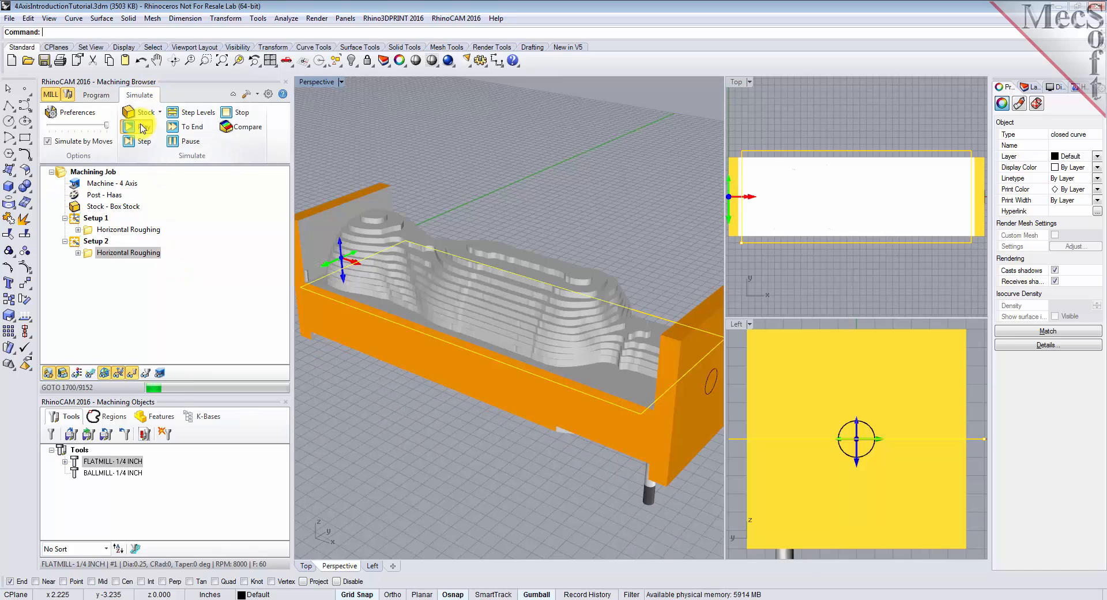
{"action": "left_click", "coordinate": [193, 143]}
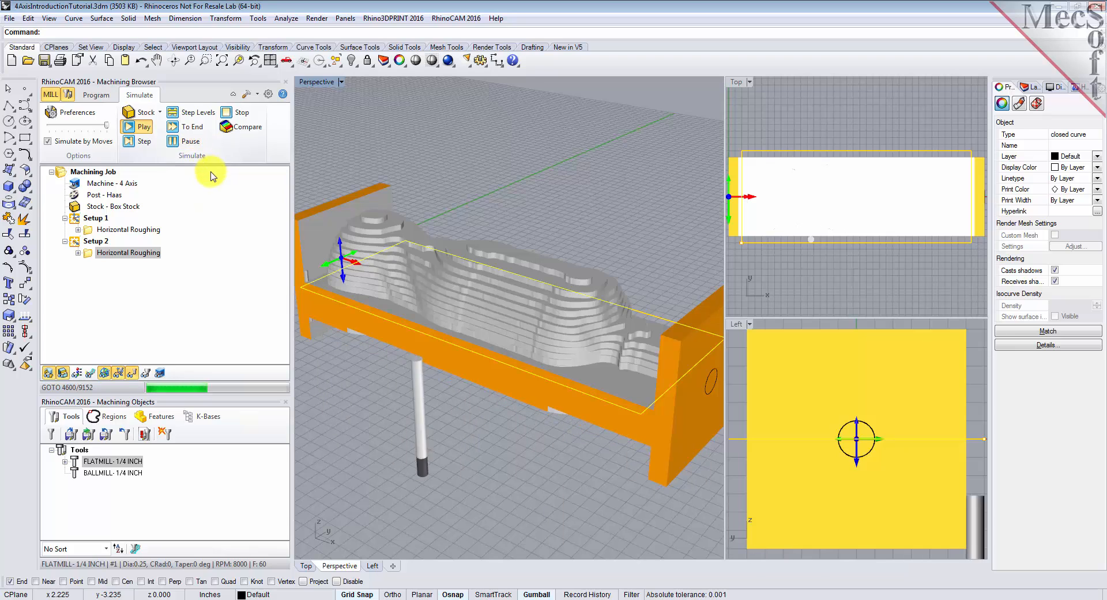
{"action": "left_click", "coordinate": [184, 127]}
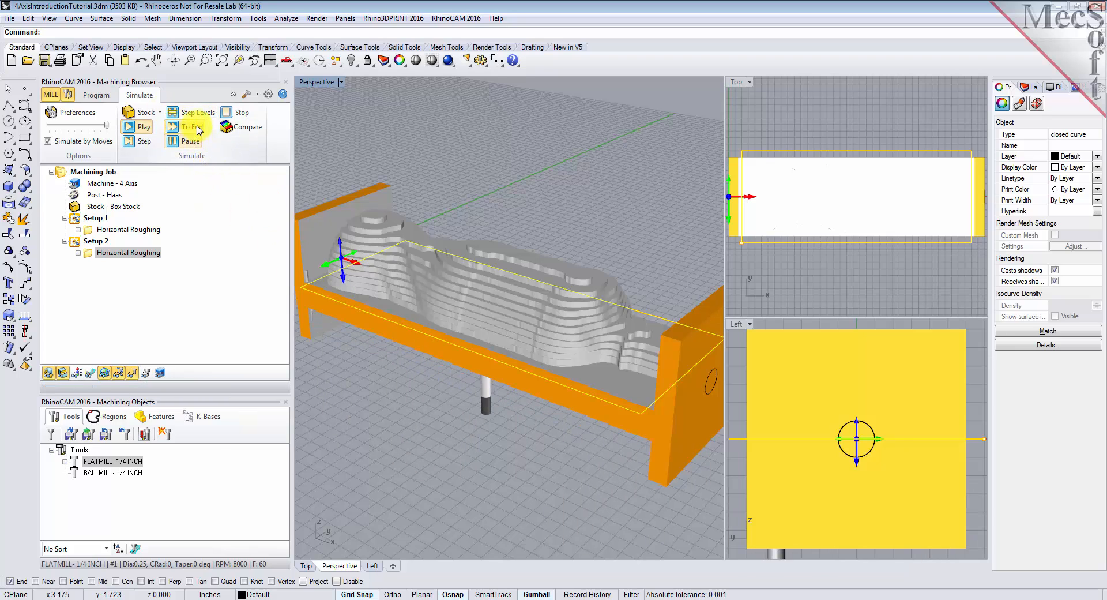
{"action": "right_click_drag", "start_coordinate": [501, 371], "coordinate": [548, 398]}
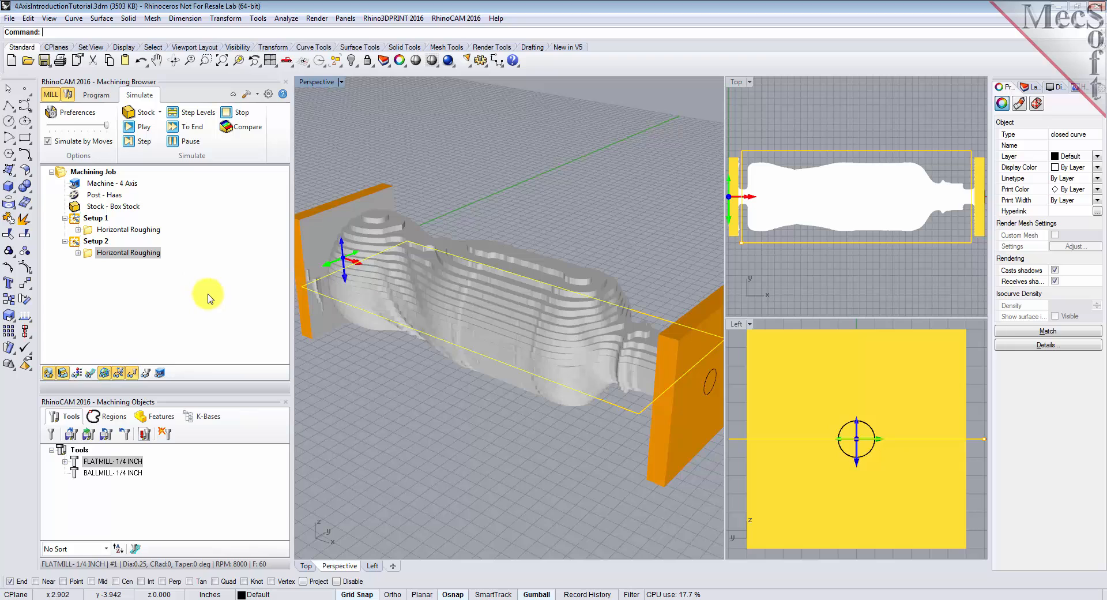
- Add another rotate-table setup after Setup 2 with a counter-clockwise table rotation angle of 0 degrees
{"action": "left_click", "coordinate": [96, 95]}
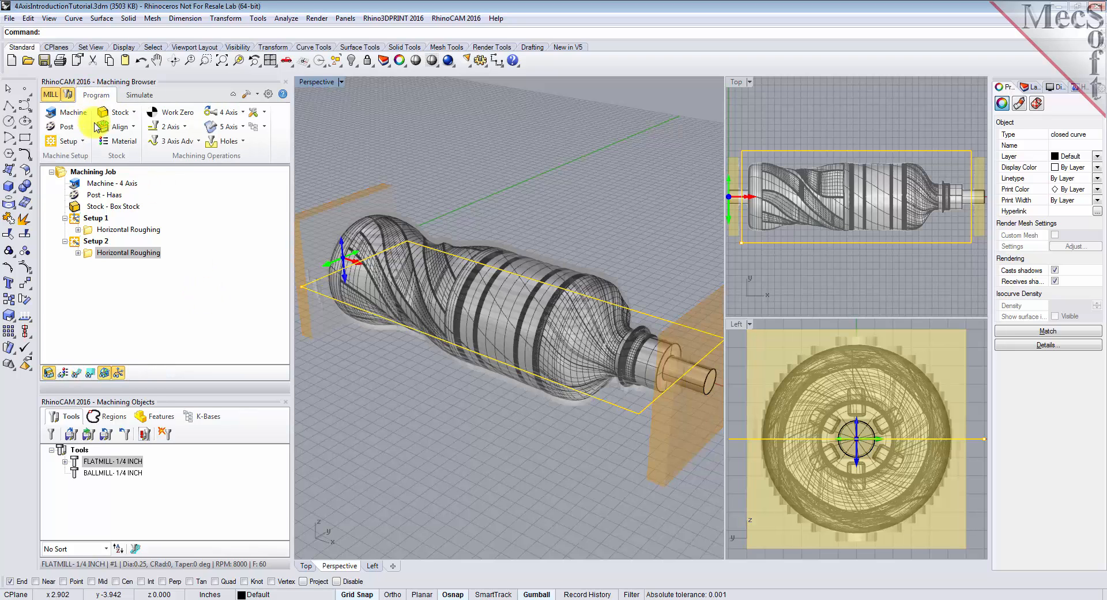
{"action": "left_click", "coordinate": [83, 142]}
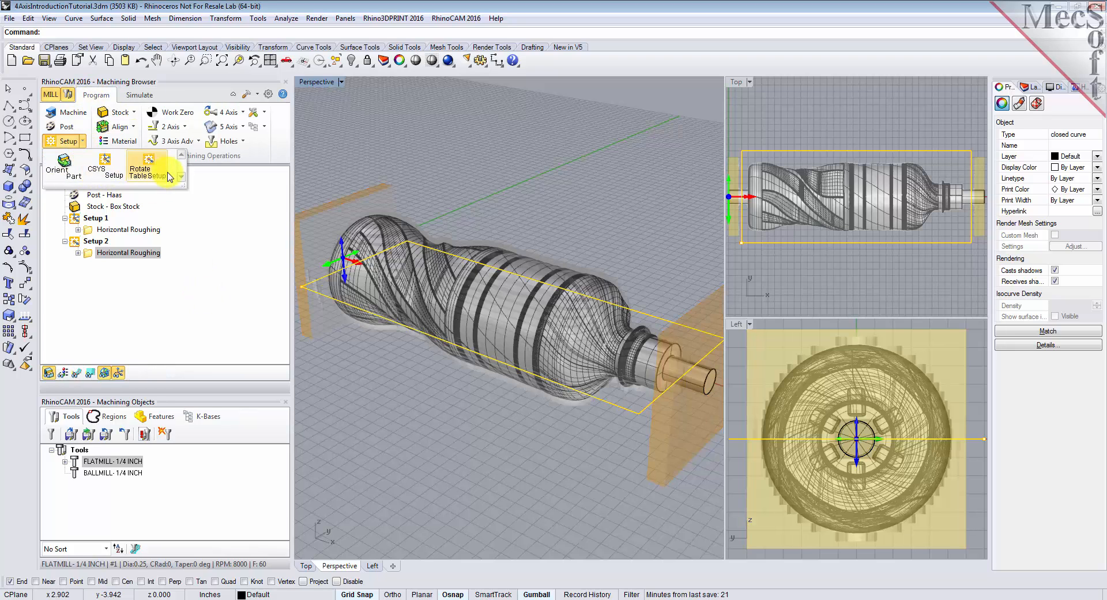
{"action": "left_click", "coordinate": [147, 168]}
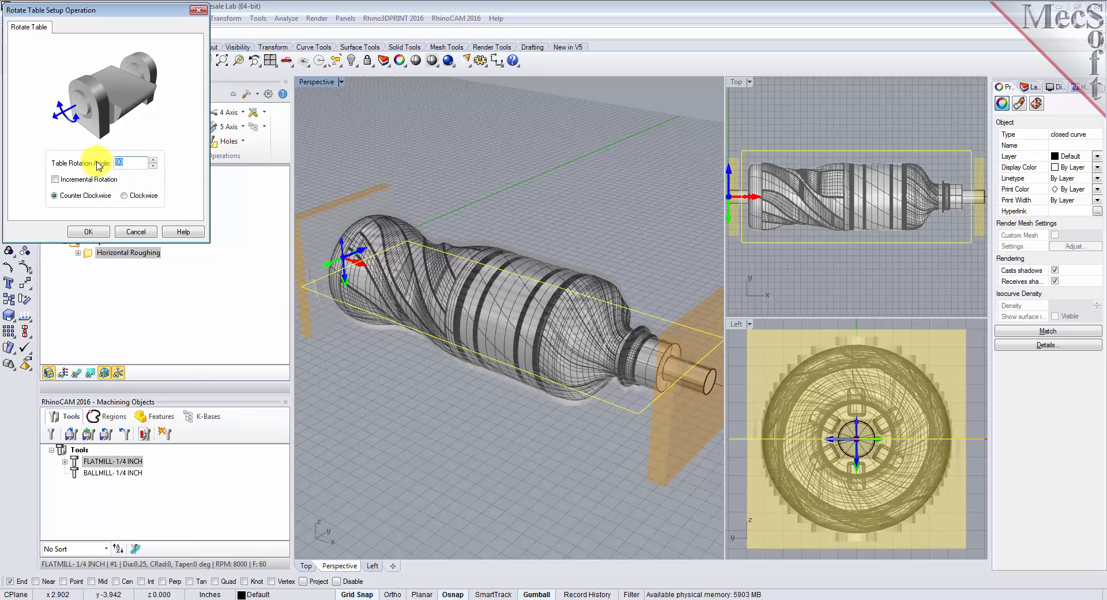
{"action": "type", "text": "0"}
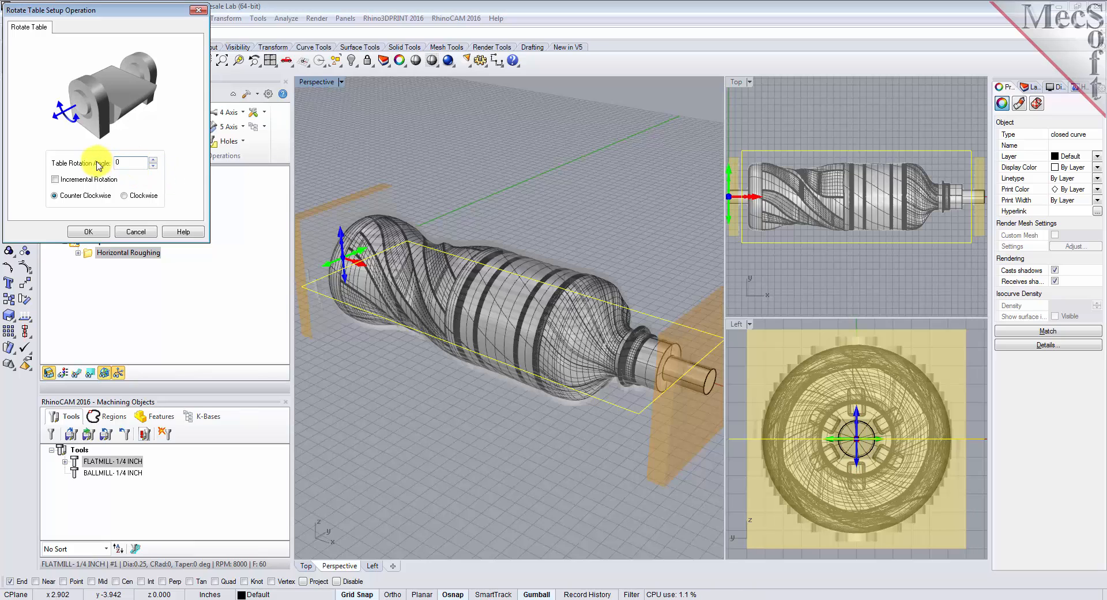
{"action": "left_click", "coordinate": [87, 231]}
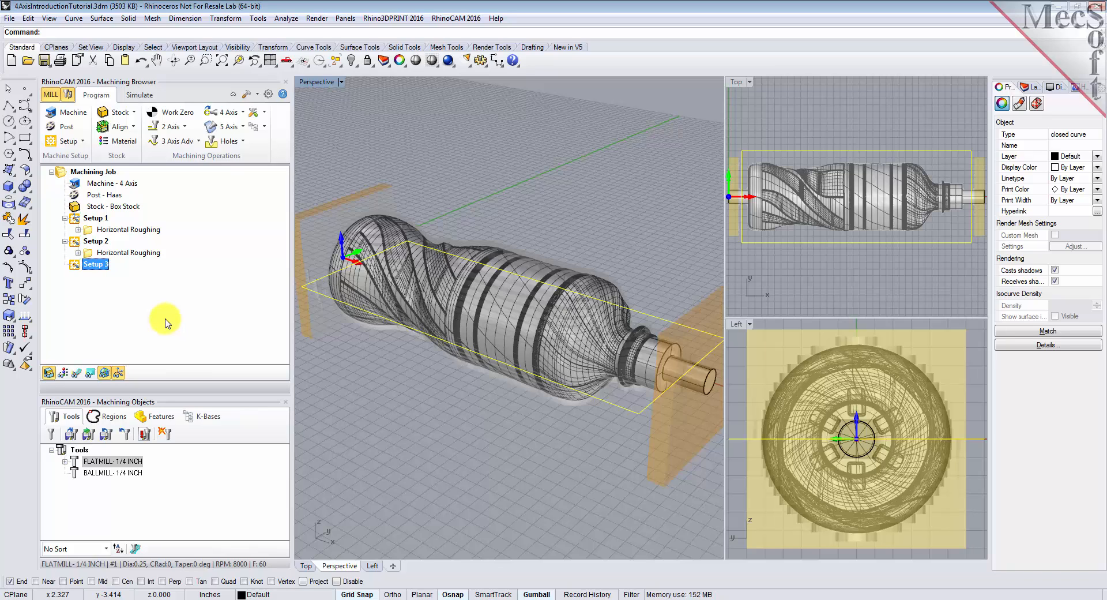
- Create a 4-axis Parallel Finishing operation under Setup 3 and remove all its selected machining regions
{"action": "left_click", "coordinate": [231, 112]}
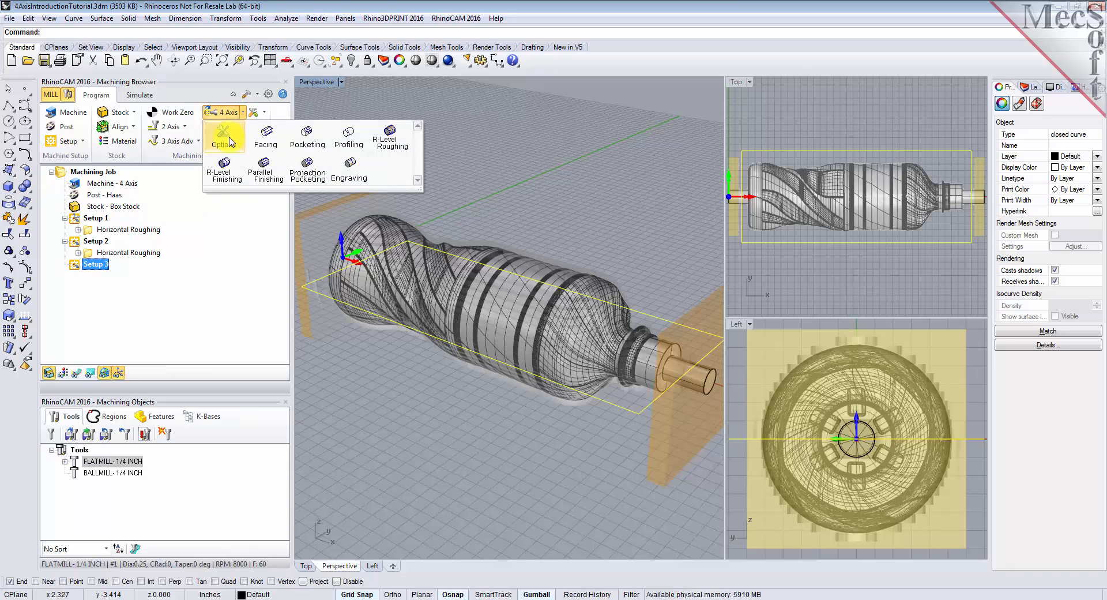
{"action": "left_click", "coordinate": [254, 180]}
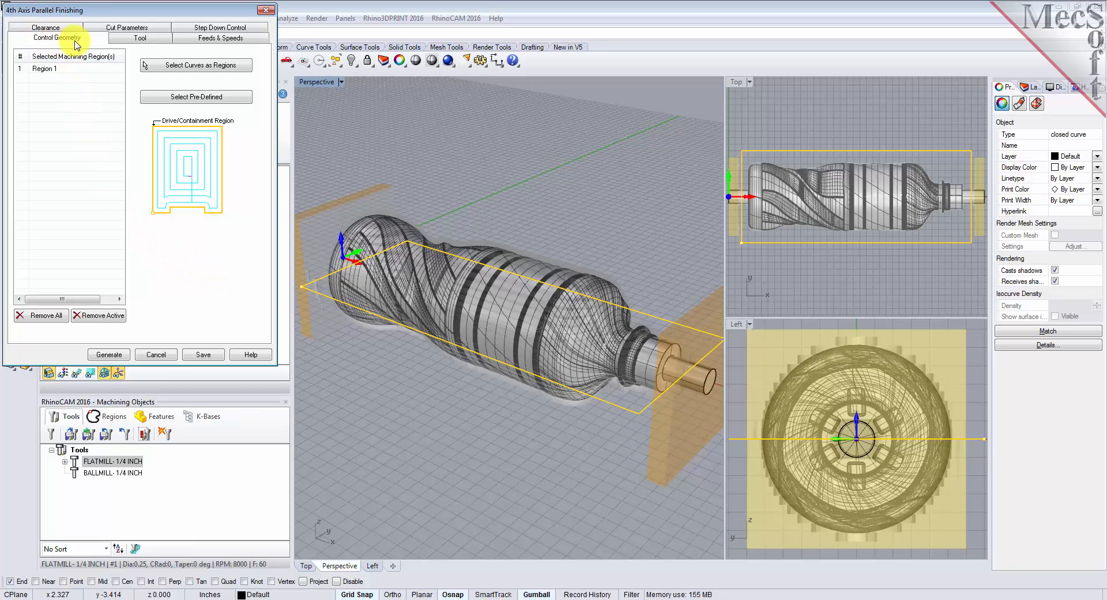
{"action": "left_click", "coordinate": [56, 317]}
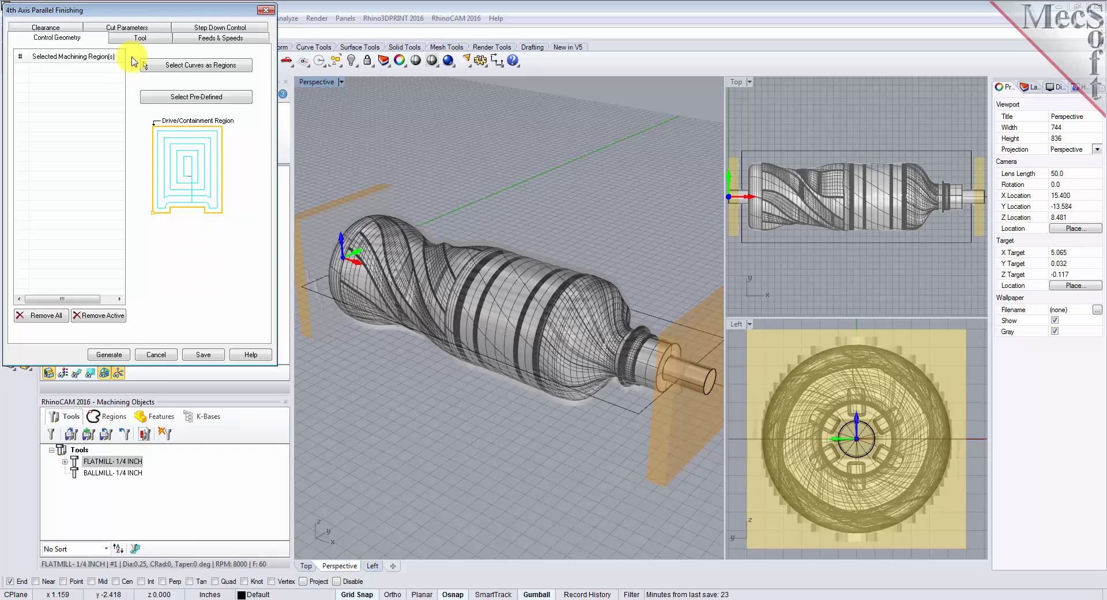
- Assign the BALLMILL- 1/4 INCH tool to the finishing operation and load its feeds and speeds from the tool
{"action": "left_click", "coordinate": [138, 39]}
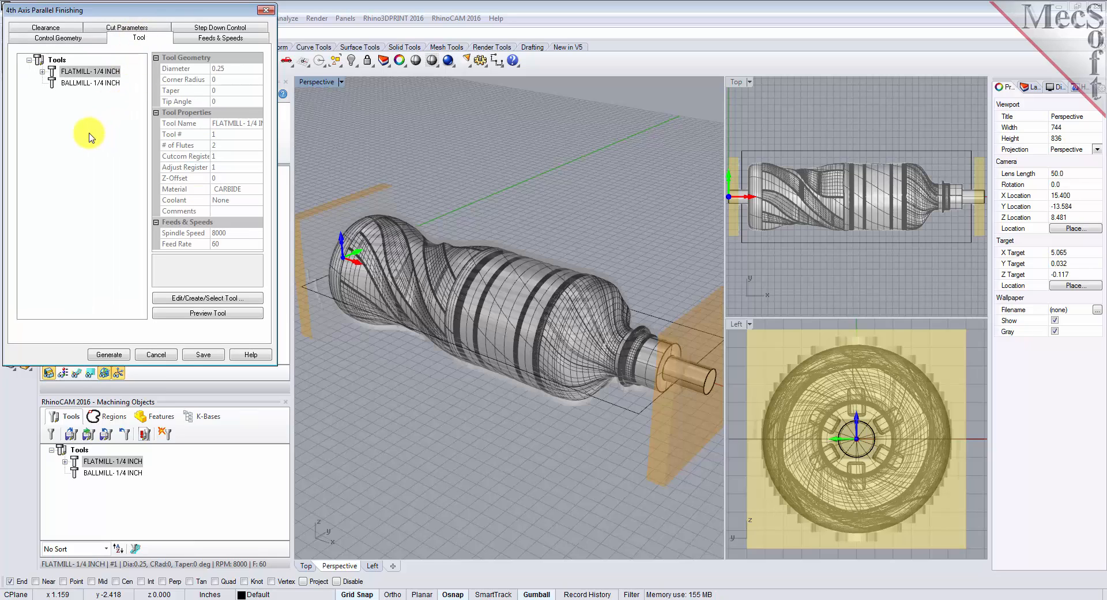
{"action": "left_click", "coordinate": [55, 85]}
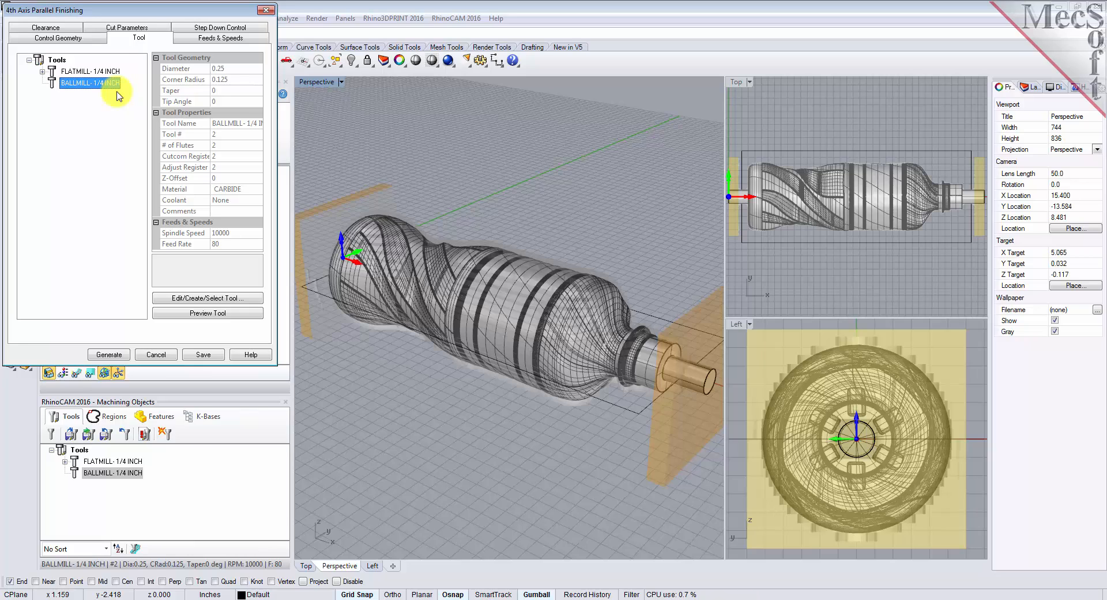
{"action": "left_click", "coordinate": [218, 39]}
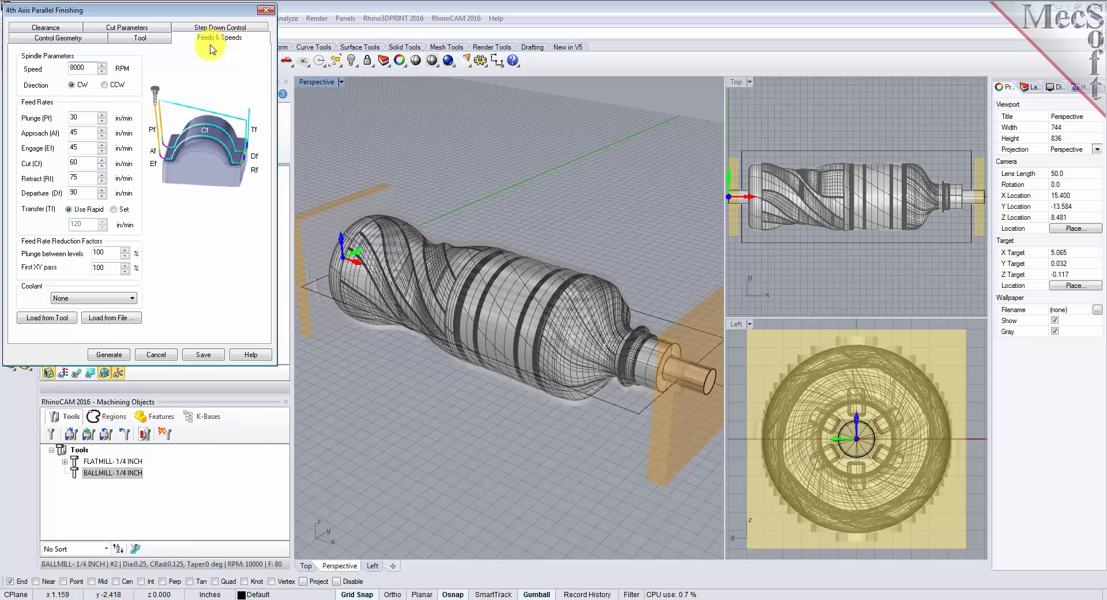
{"action": "left_click", "coordinate": [62, 320]}
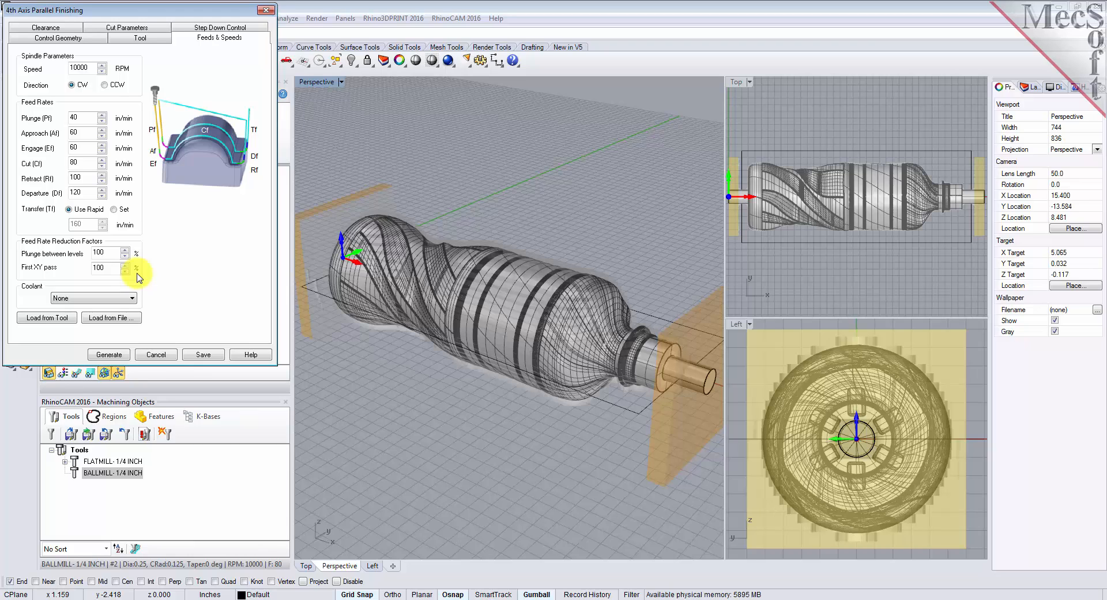
- Review the finishing operation's clearance cylinder around the bottle, then its global tolerance and stock parameters
{"action": "left_click", "coordinate": [66, 28]}
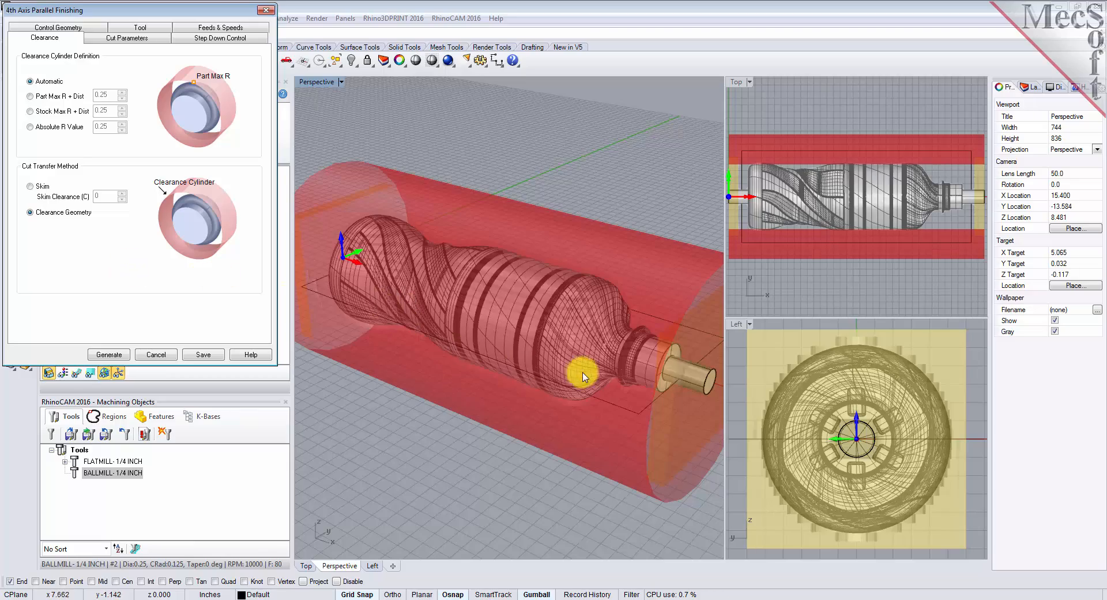
{"action": "right_click_drag", "start_coordinate": [583, 372], "coordinate": [618, 379]}
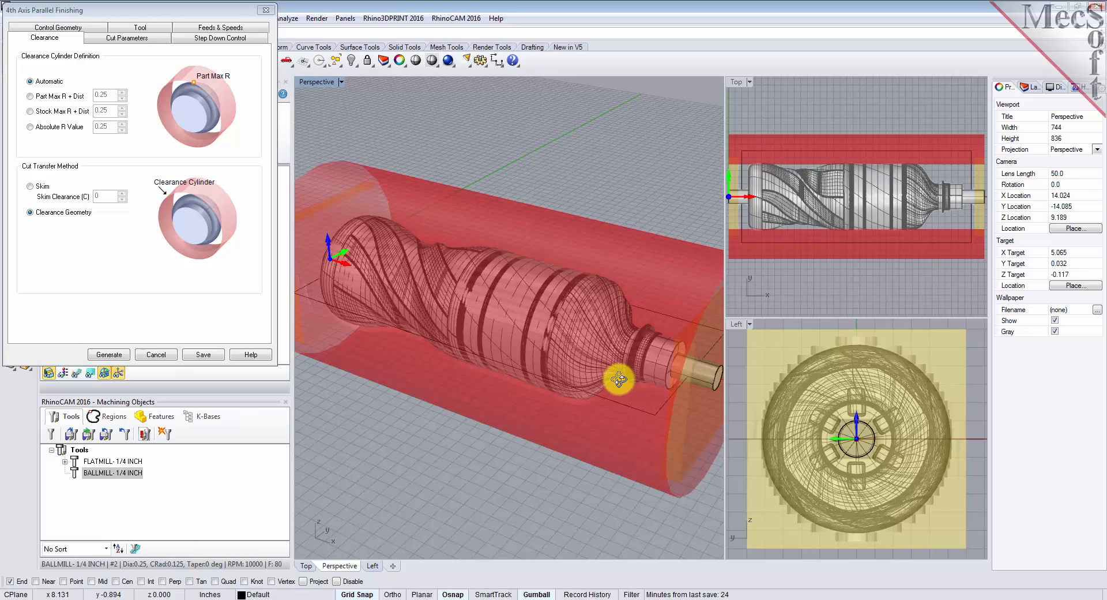
{"action": "left_click", "coordinate": [154, 38]}
{"action": "left_click", "coordinate": [154, 38]}
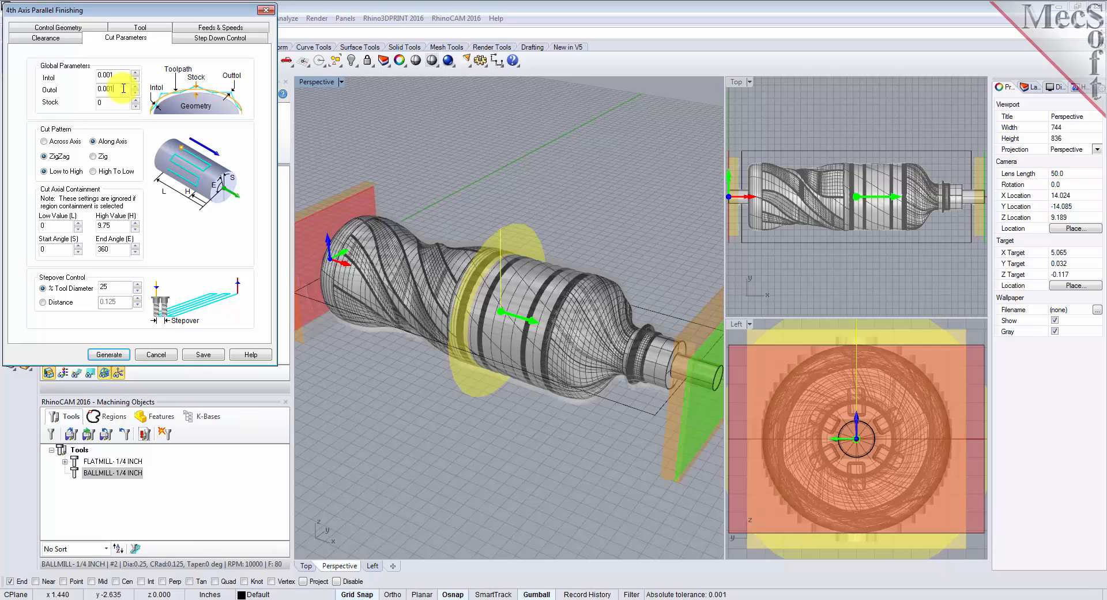
{"action": "left_click", "coordinate": [118, 105]}
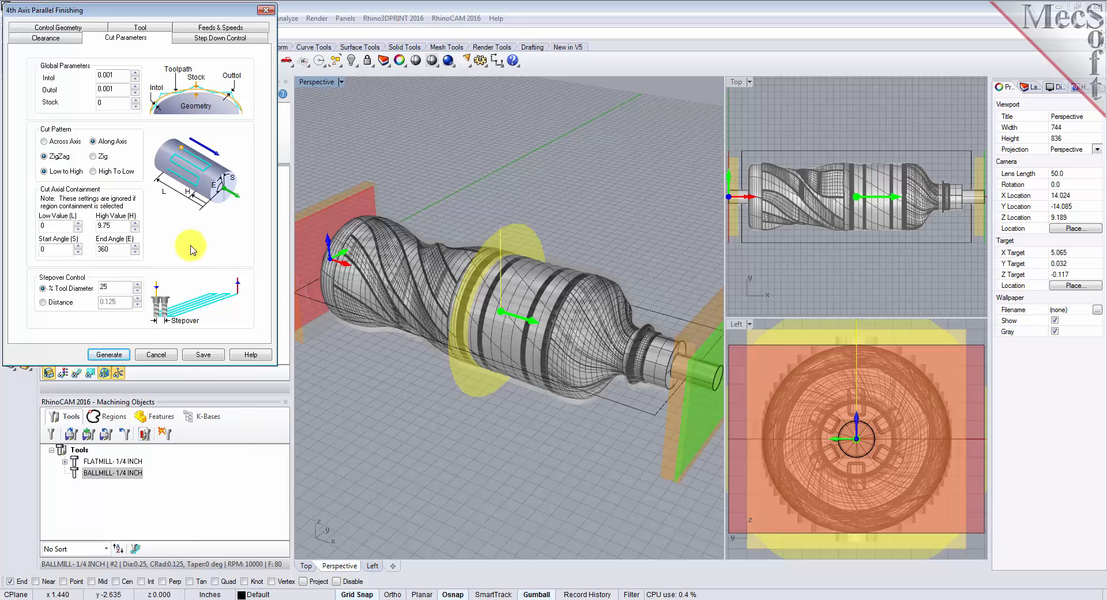
- Limit the finishing cut's axial containment to a low value of 0.5 and a high value of 9.25
{"action": "left_click_drag", "start_coordinate": [58, 229], "coordinate": [36, 226]}
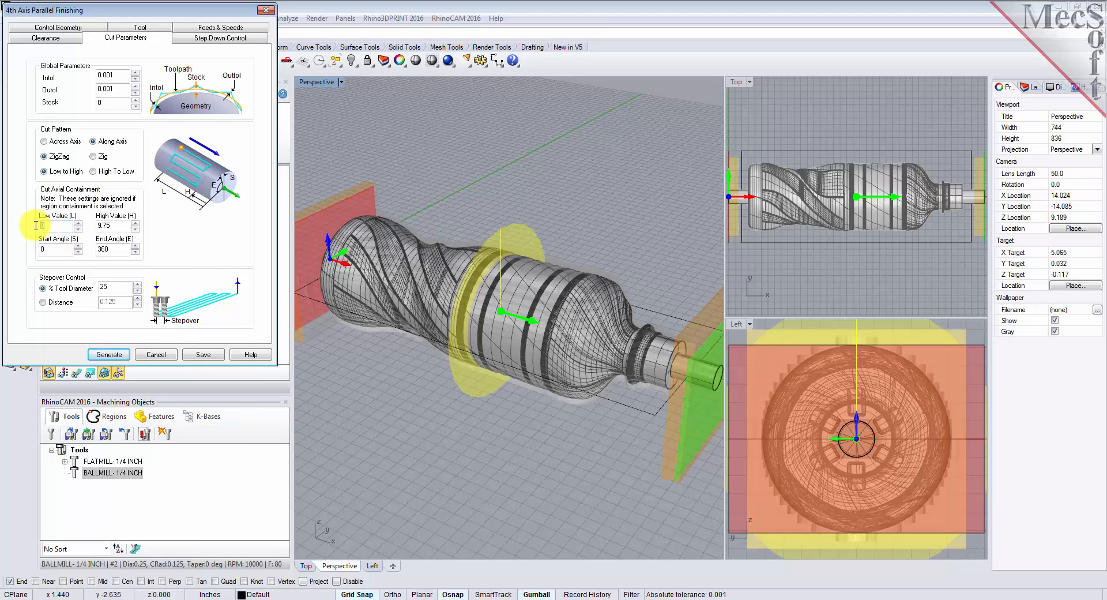
{"action": "type", "text": "0.5"}
{"action": "key", "text": "Tab"}
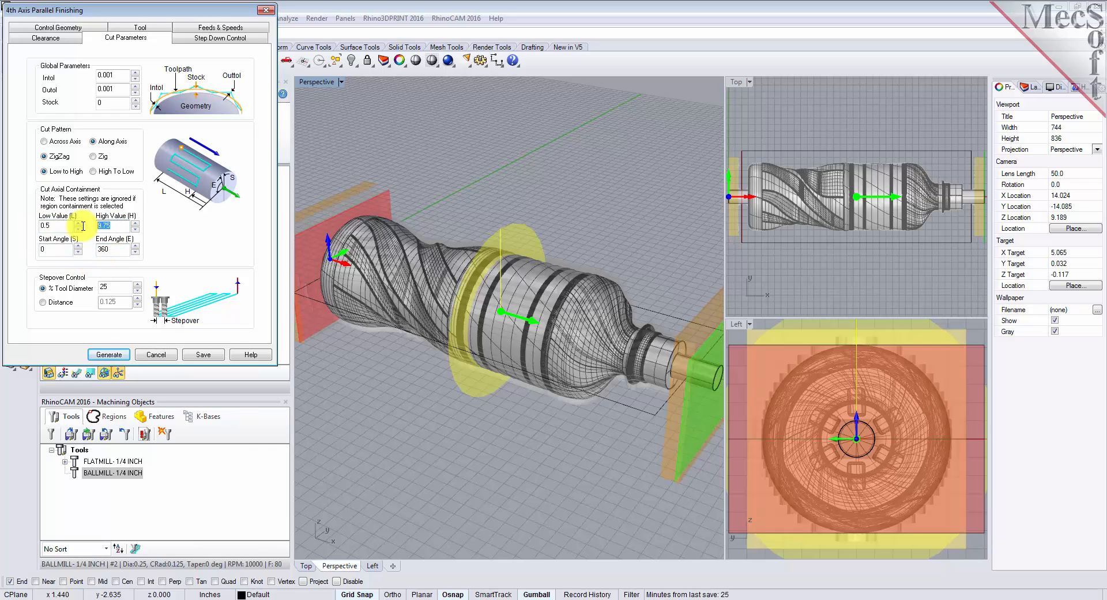
{"action": "type", "text": "9"}
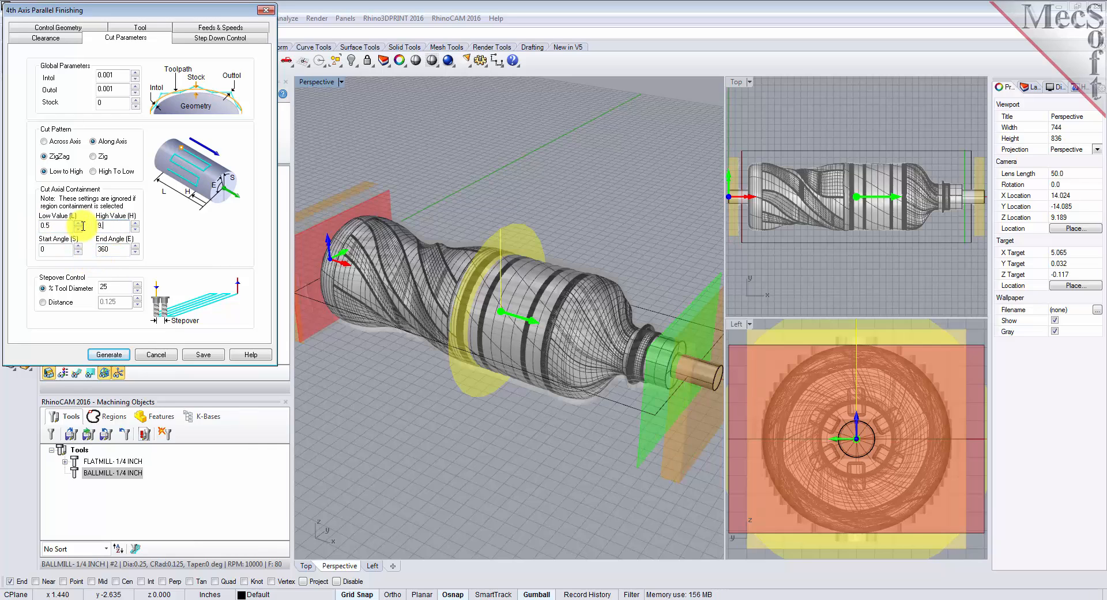
{"action": "type", "text": ".25"}
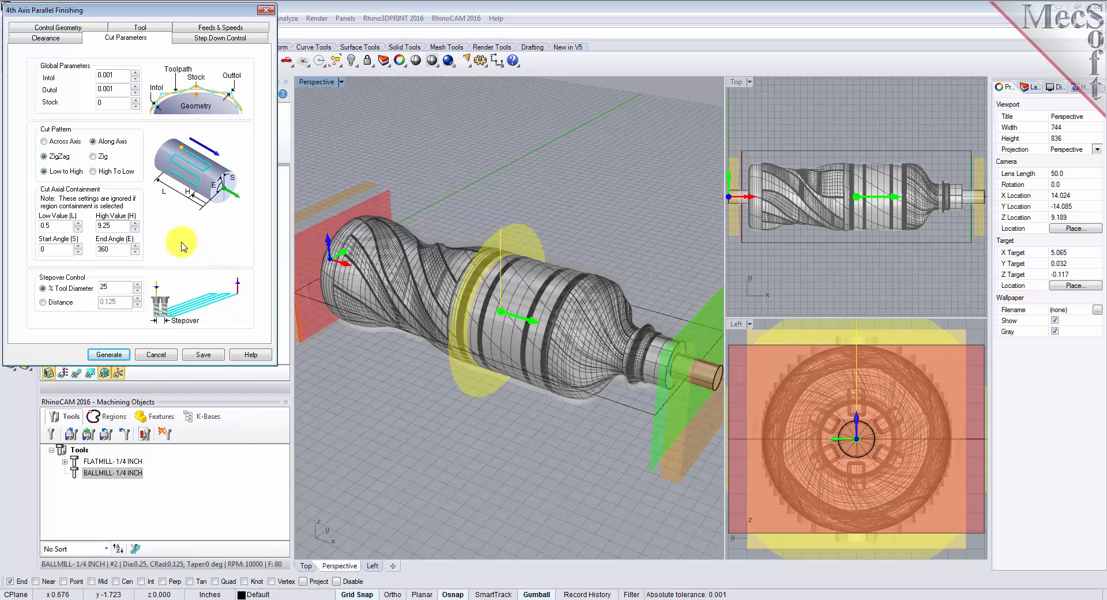
{"action": "left_click", "coordinate": [57, 249]}
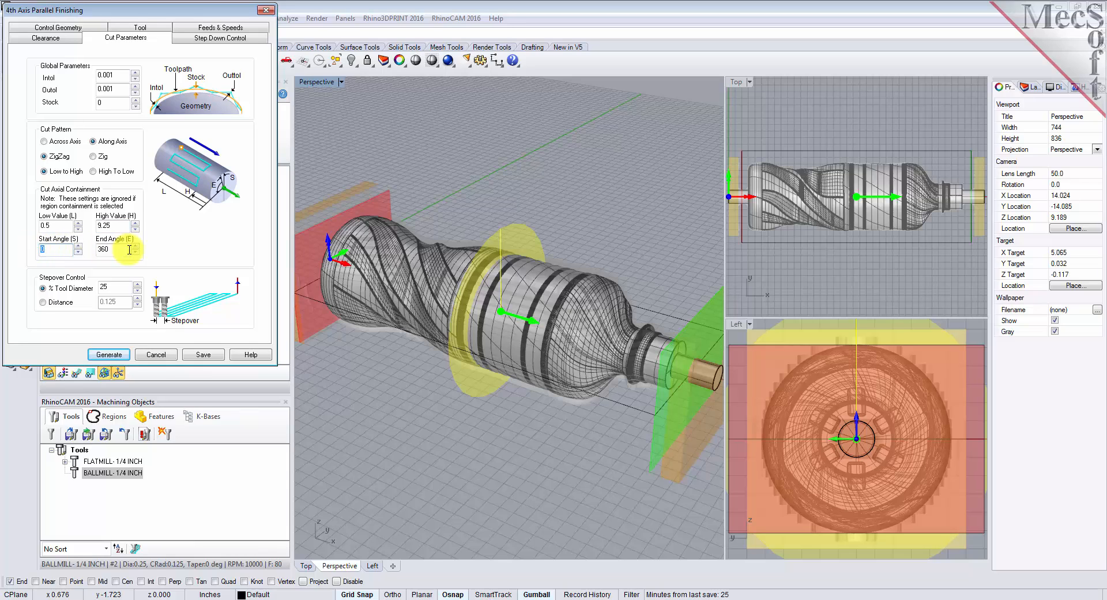
- Set the finishing operation's stepover to 15% of the tool diameter, keeping the full 360-degree end angle, and generate the toolpath
{"action": "double_click", "coordinate": [110, 251]}
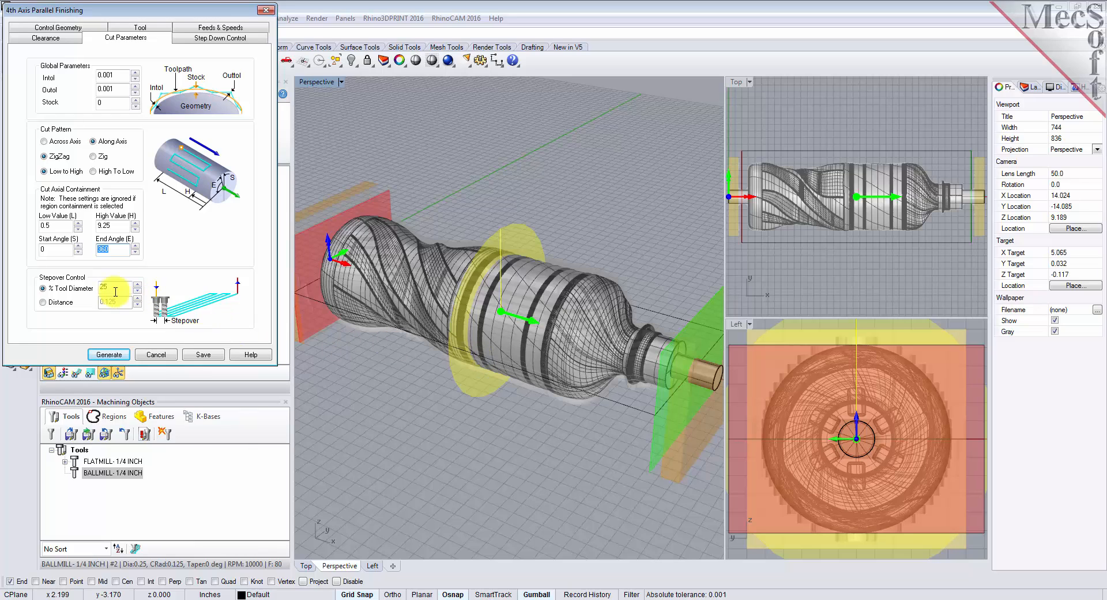
{"action": "left_click_drag", "start_coordinate": [115, 292], "coordinate": [97, 288]}
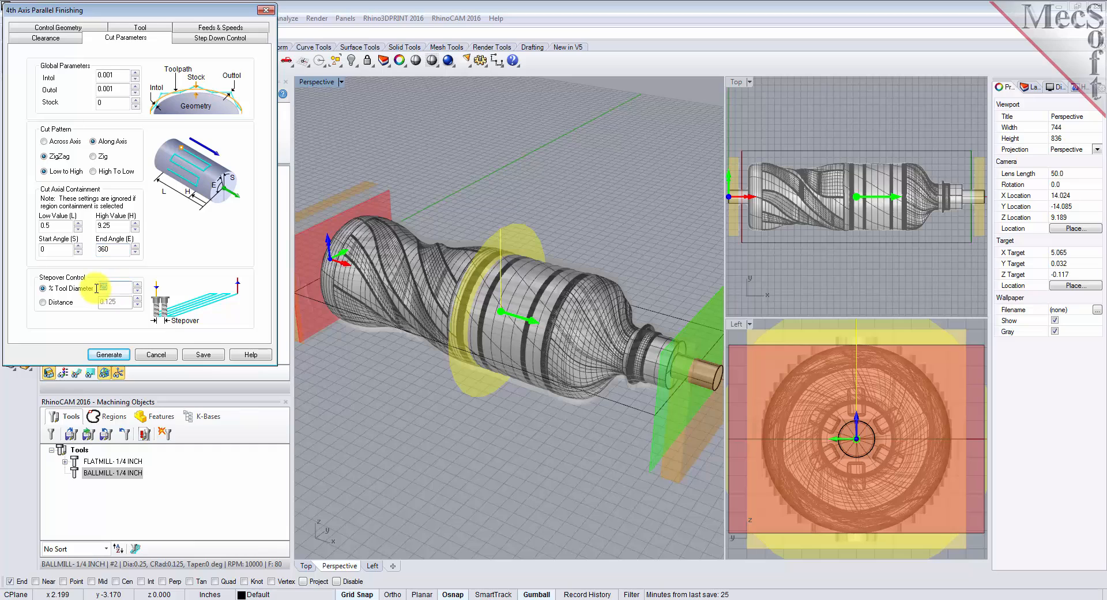
{"action": "type", "text": "15"}
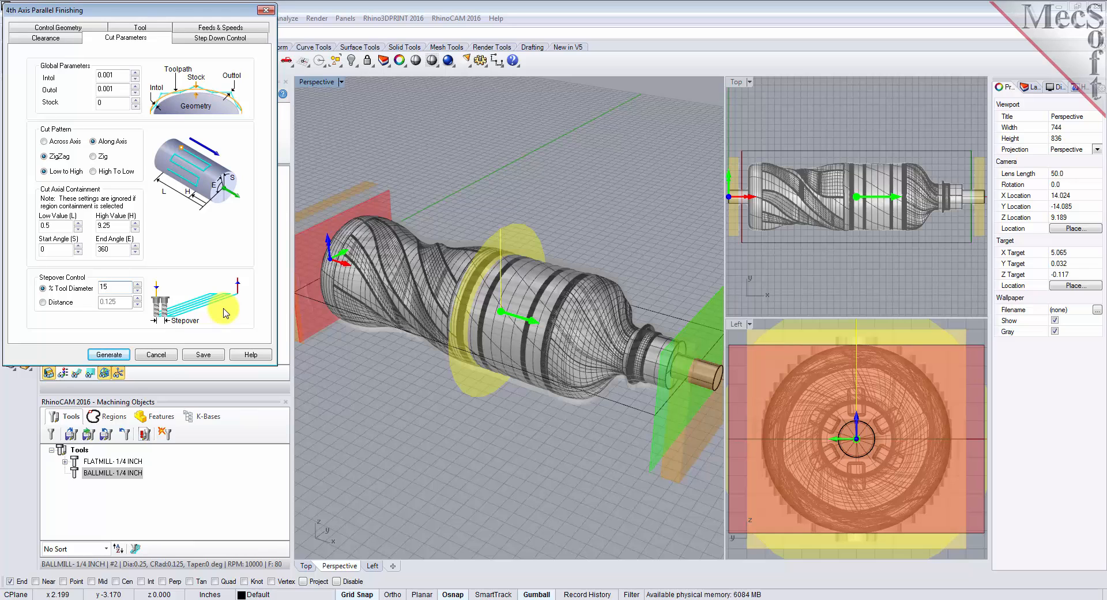
{"action": "left_click", "coordinate": [112, 355]}
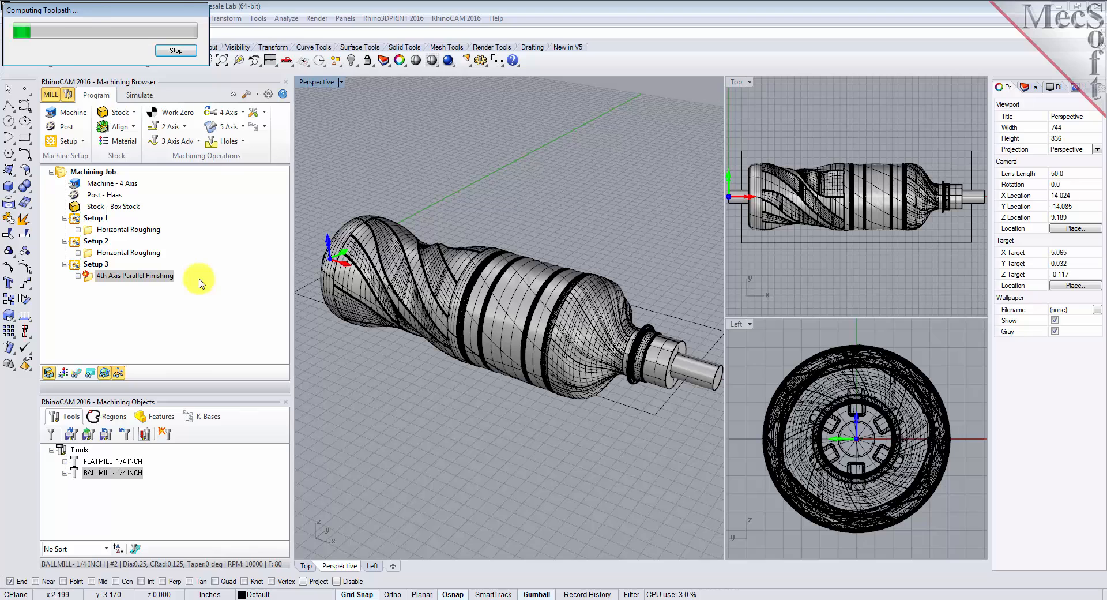
- Simulate the 4th Axis Parallel Finishing toolpath and inspect the machined bottle, then return to programming
{"action": "left_click", "coordinate": [139, 94]}
{"action": "left_click", "coordinate": [143, 126]}
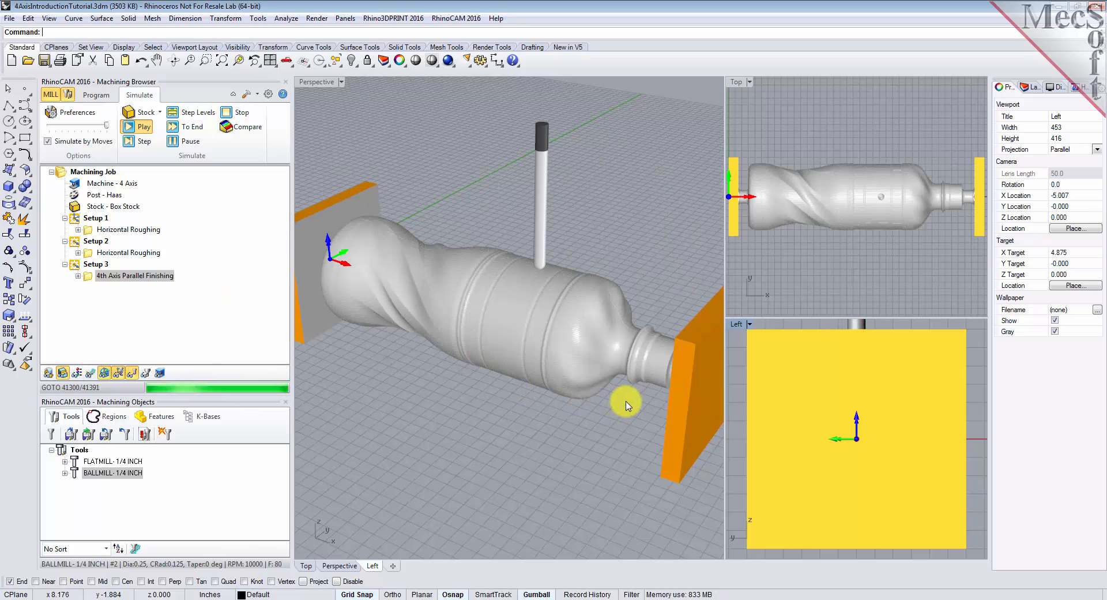
{"action": "right_click_drag", "start_coordinate": [618, 326], "coordinate": [616, 388]}
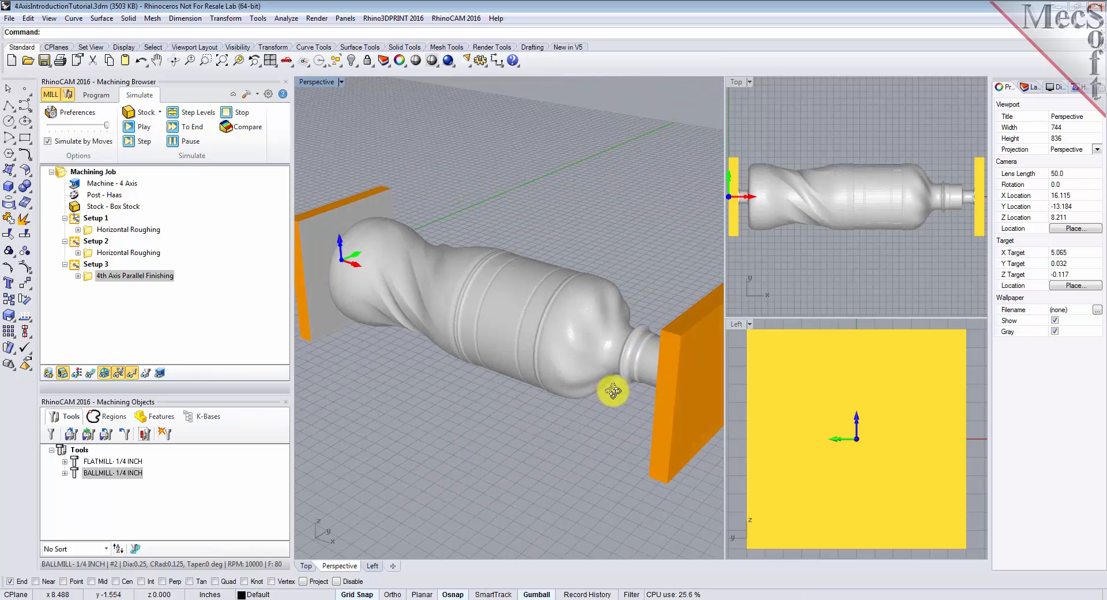
{"action": "left_click", "coordinate": [97, 95]}
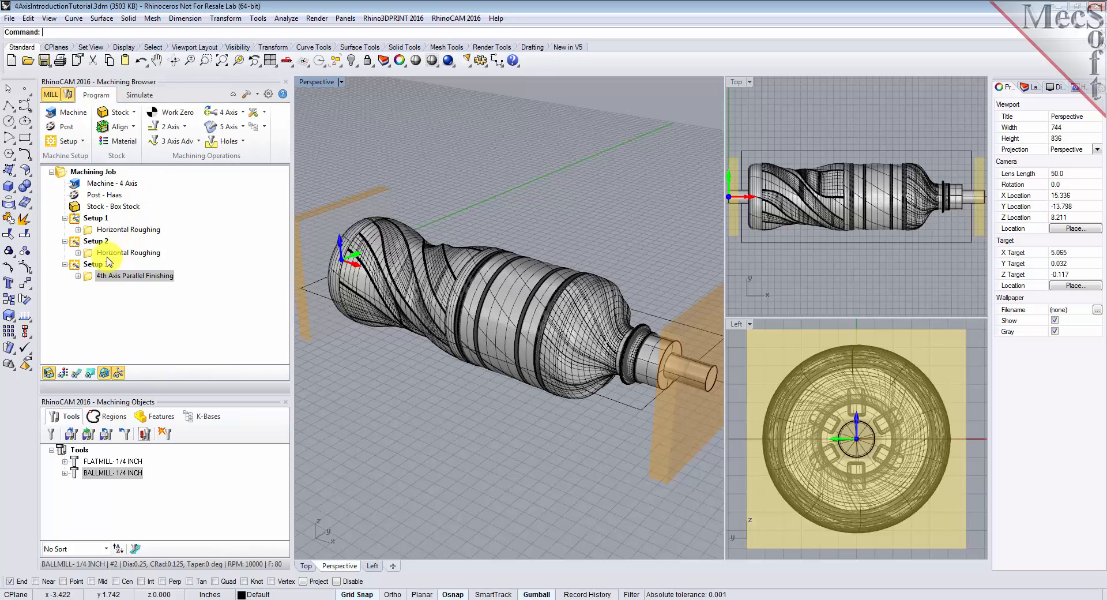
- Post the whole machining job with the Haas post to 4AxisIntroductionTutorial.nc, then review the G-code and close it
{"action": "left_click", "coordinate": [64, 176]}
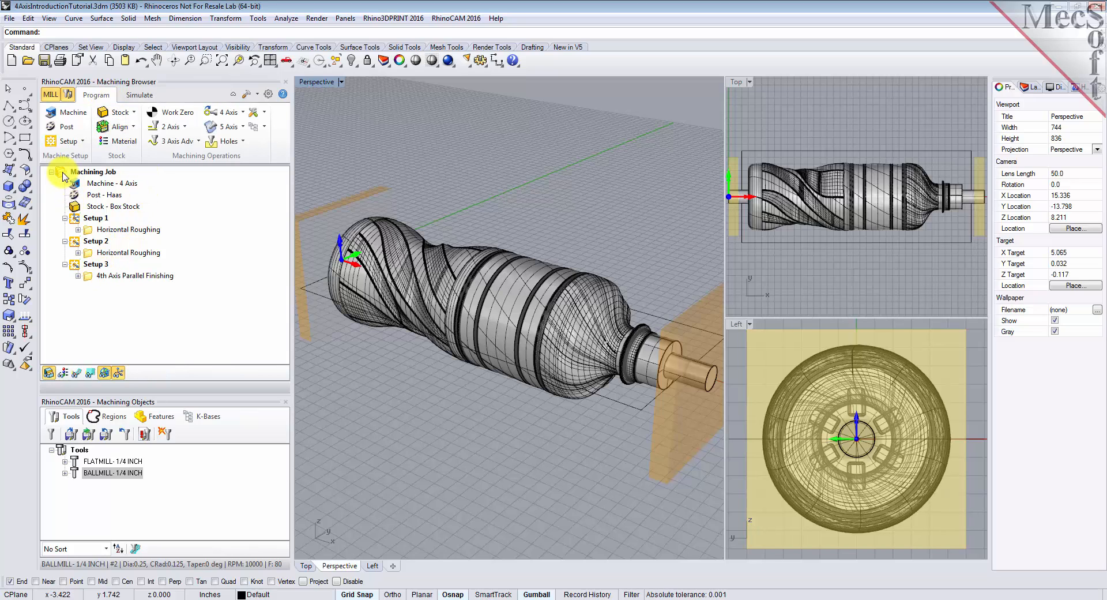
{"action": "right_click", "coordinate": [64, 176]}
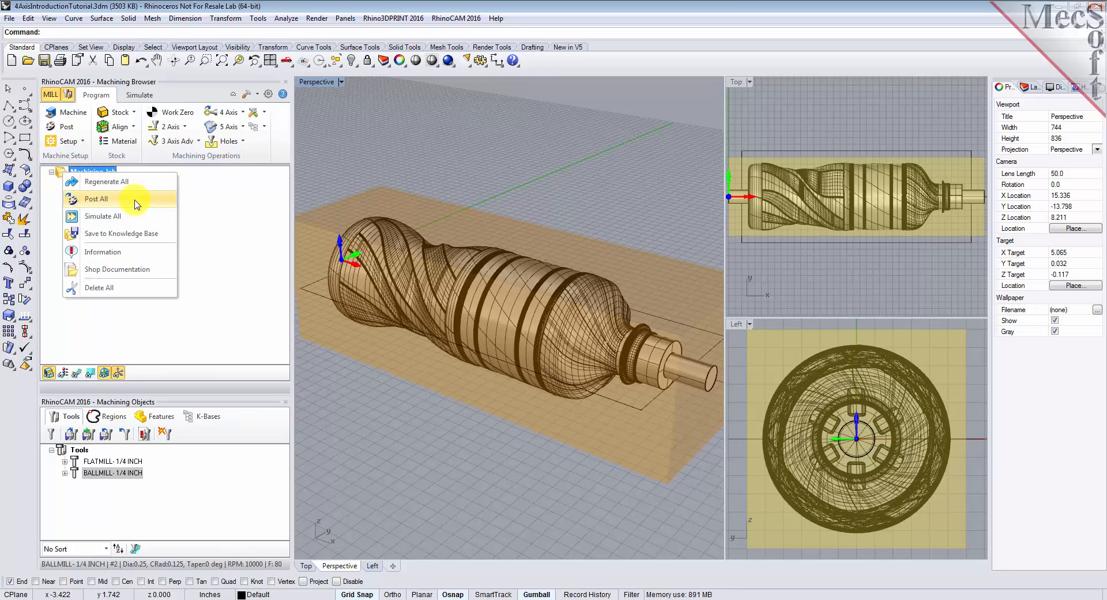
{"action": "left_click", "coordinate": [86, 198]}
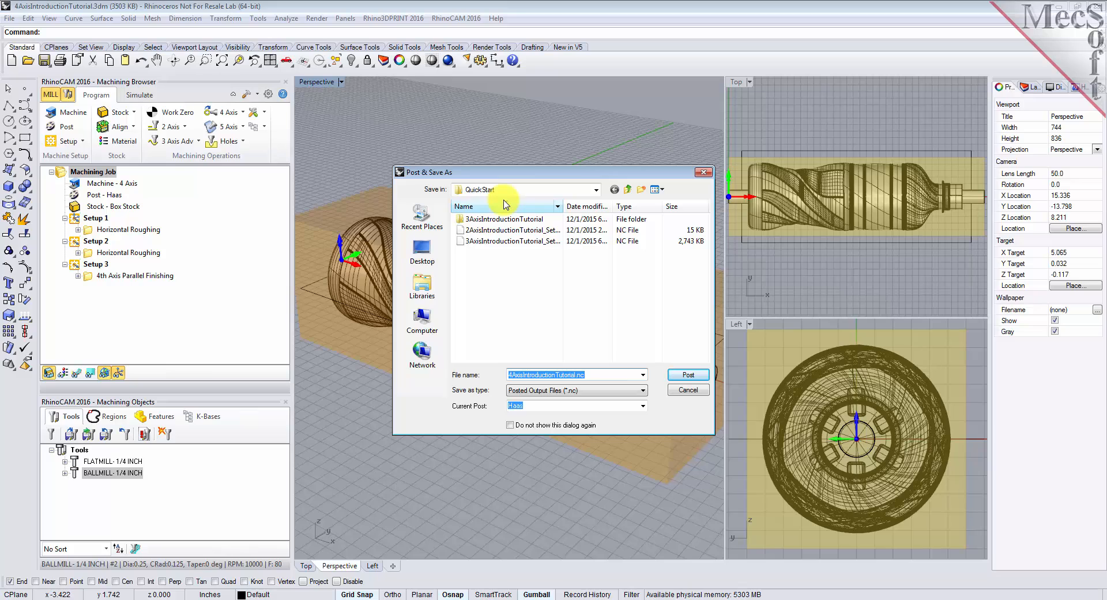
{"action": "left_click", "coordinate": [689, 374]}
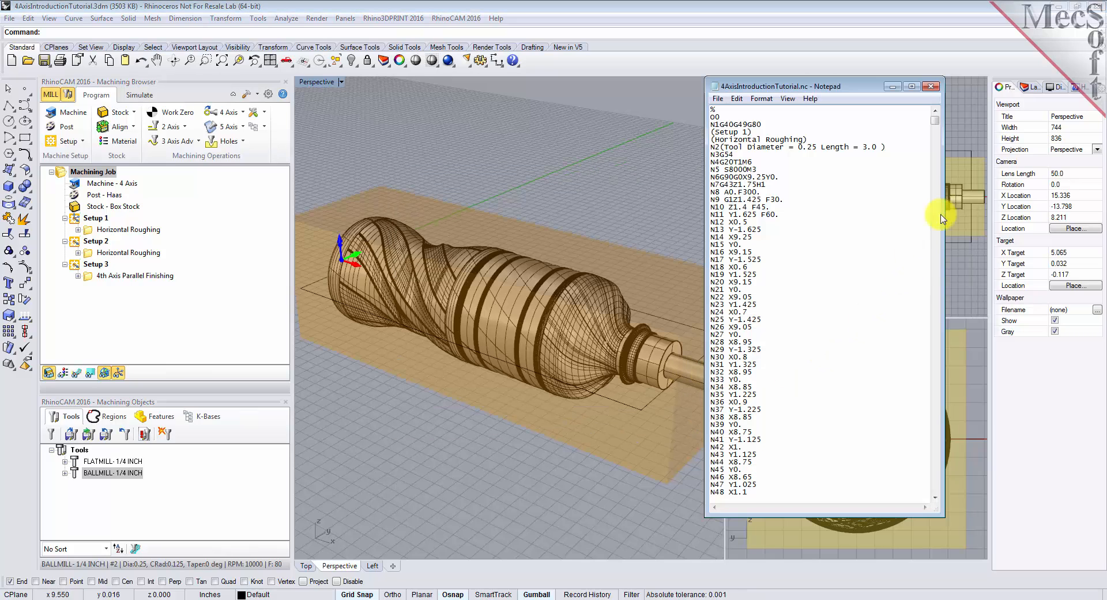
{"action": "mouse_move", "coordinate": [936, 123]}
{"action": "left_mouse_down"}
{"action": "mouse_move", "coordinate": [927, 461]}
{"action": "mouse_move", "coordinate": [930, 113]}
{"action": "left_mouse_up"}
{"action": "left_click", "coordinate": [932, 87]}
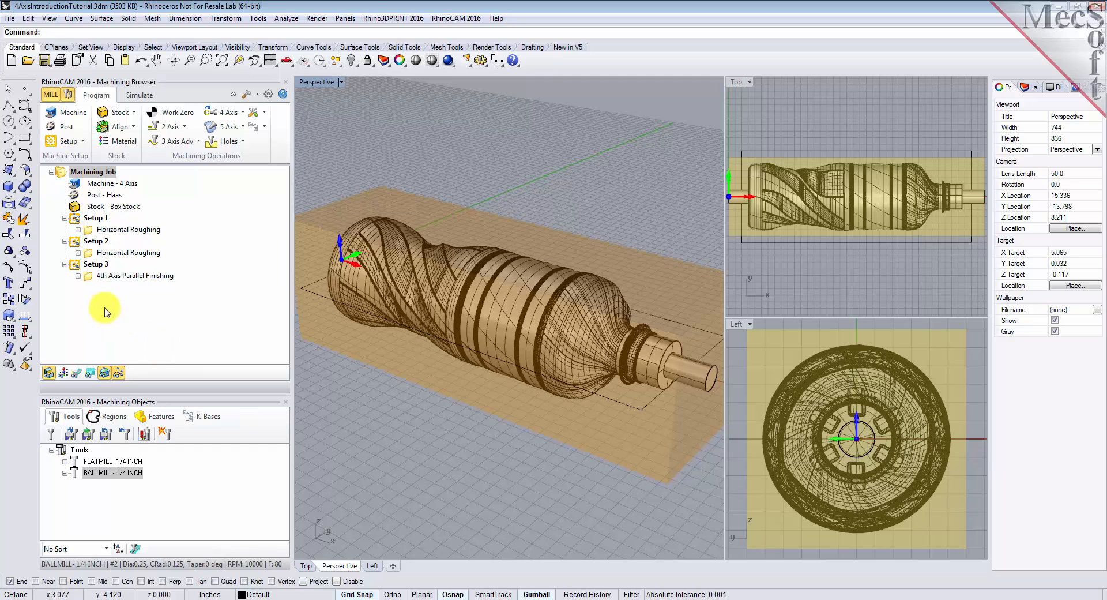
- Check the posting options for Setup 1 and for both Horizontal Roughing operations selected together, without posting them
{"action": "right_click", "coordinate": [78, 221]}
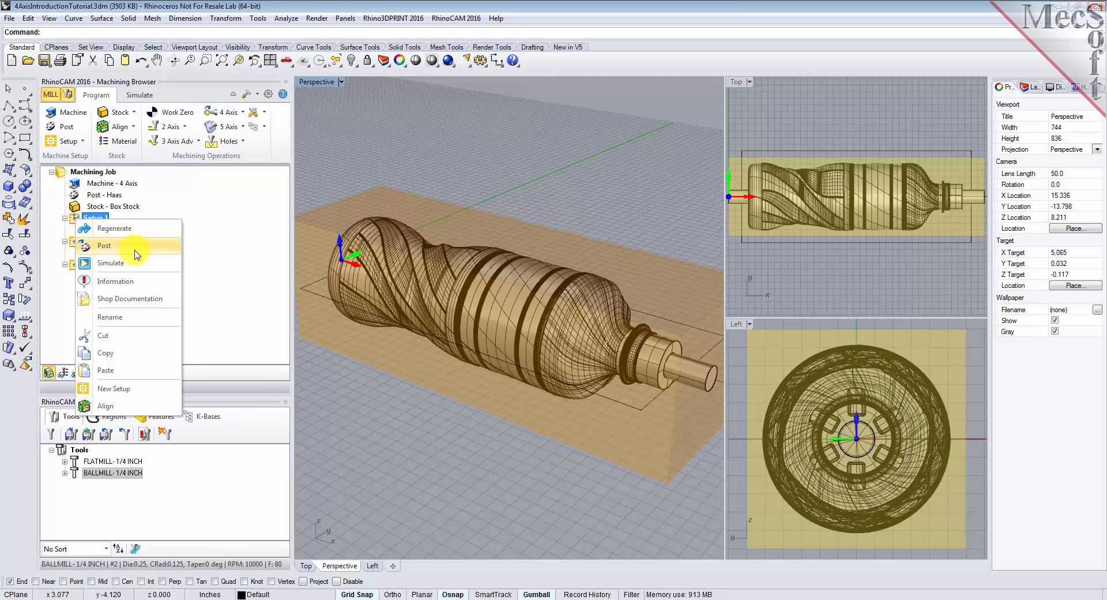
{"action": "left_click", "coordinate": [247, 246]}
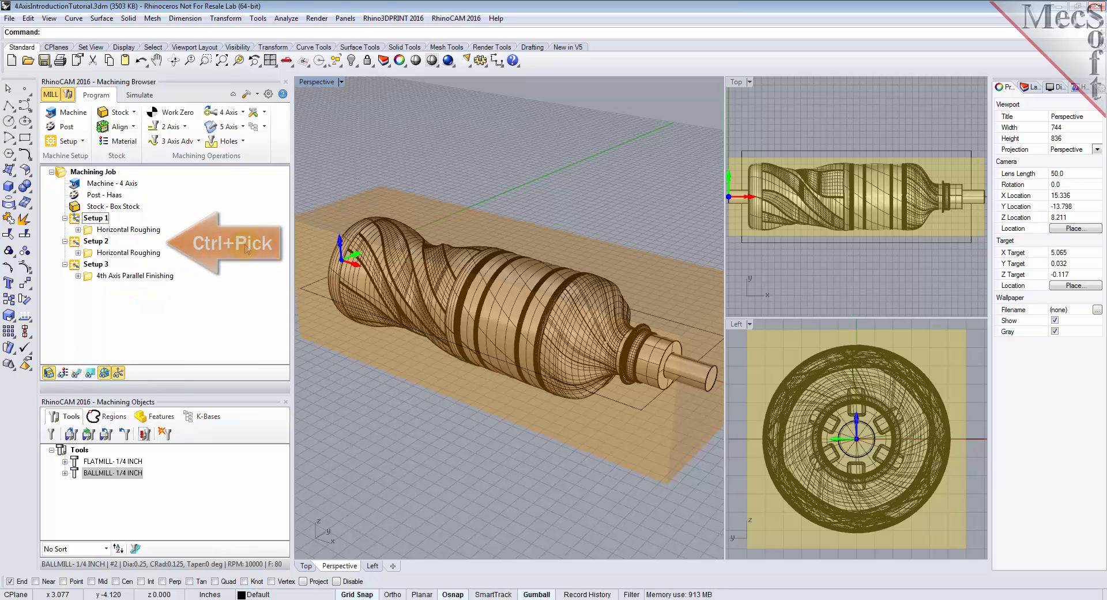
{"action": "left_click", "coordinate": [101, 231], "text": "ctrl"}
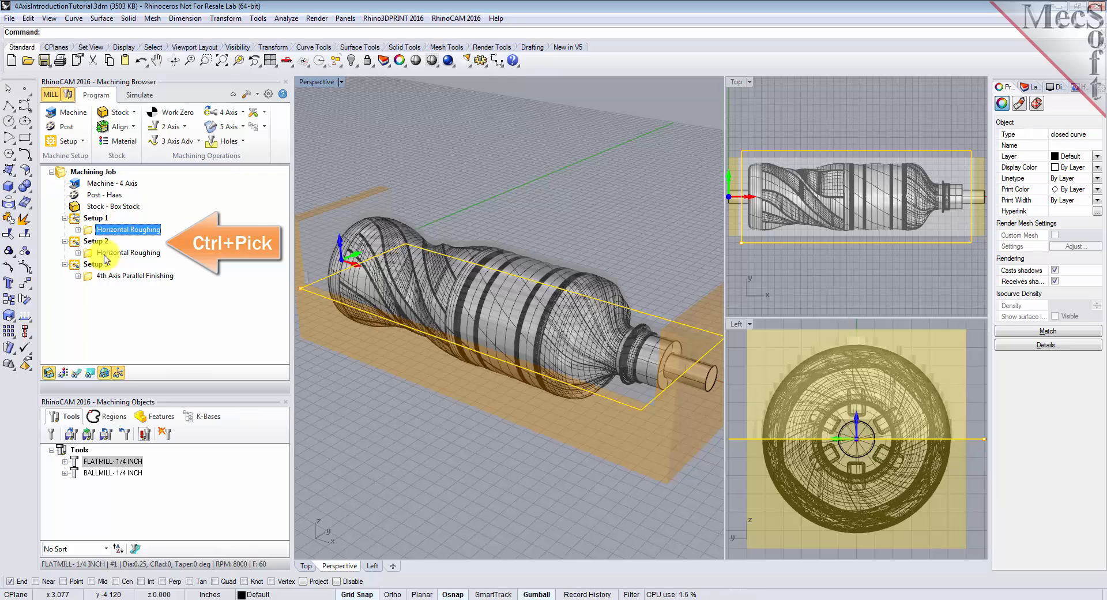
{"action": "left_click", "coordinate": [113, 253], "text": "ctrl"}
{"action": "right_click", "coordinate": [118, 257]}
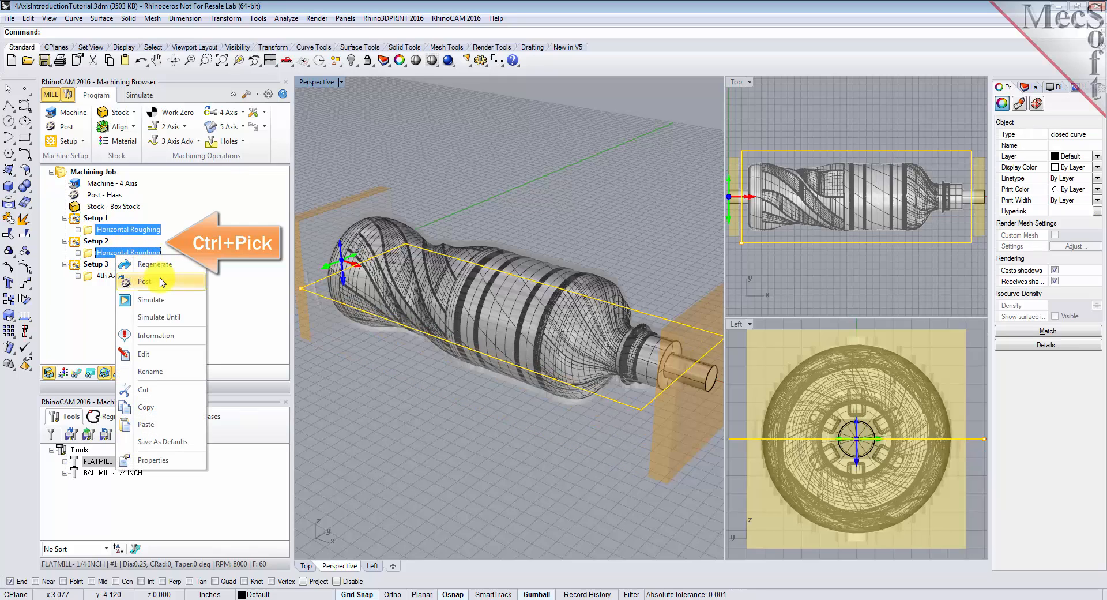
{"action": "left_click", "coordinate": [219, 254]}
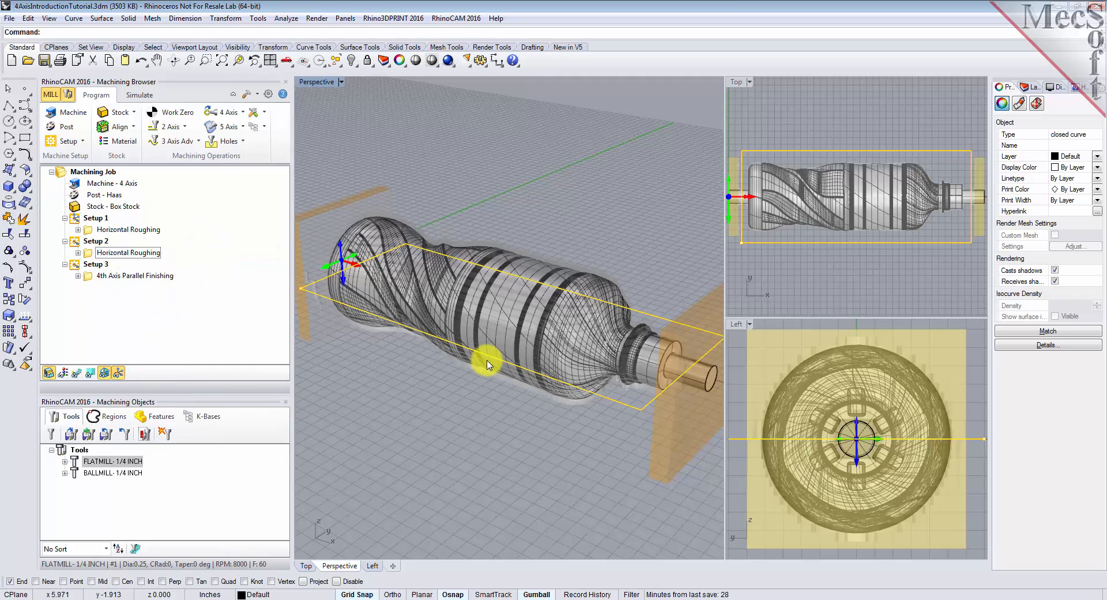